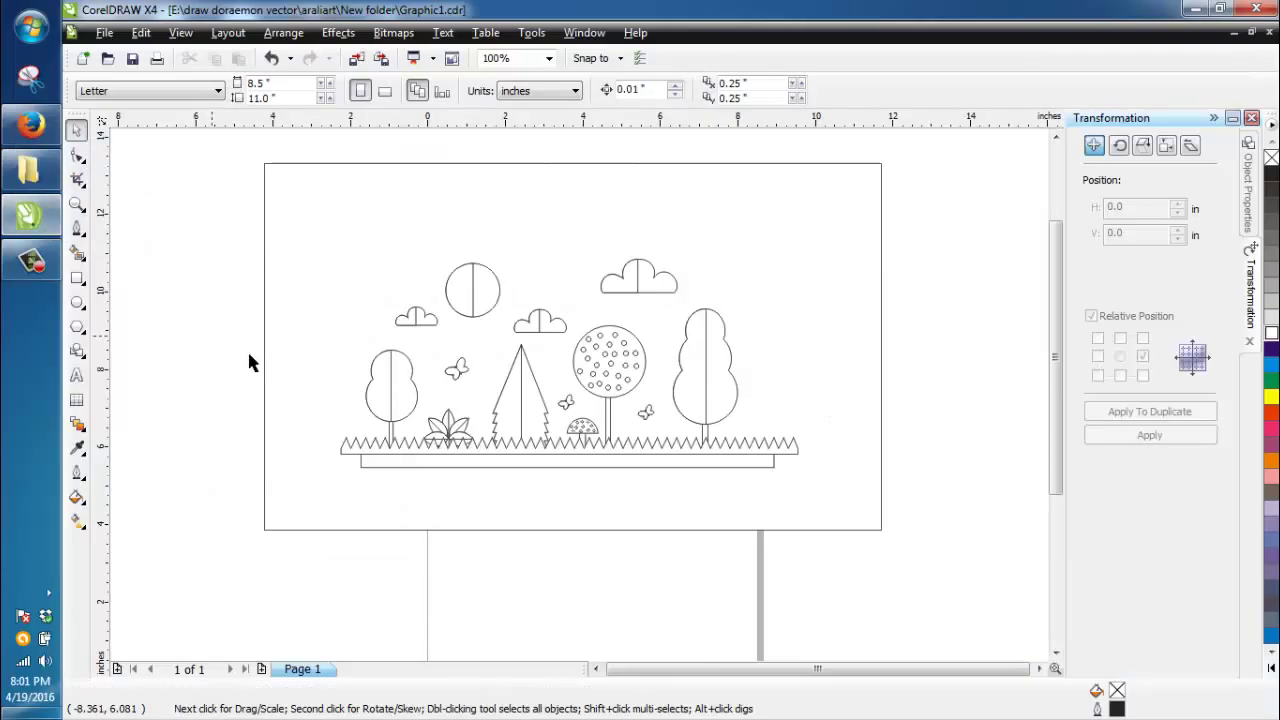
Sample the green R:45 G:204 B:112 from the palette image and fill the left halves of the two bumpy tree crowns with it
scroll(291, 357, "down", 1)
left_click_drag(593, 377, 447, 371)
scroll(487, 348, "up", 2)
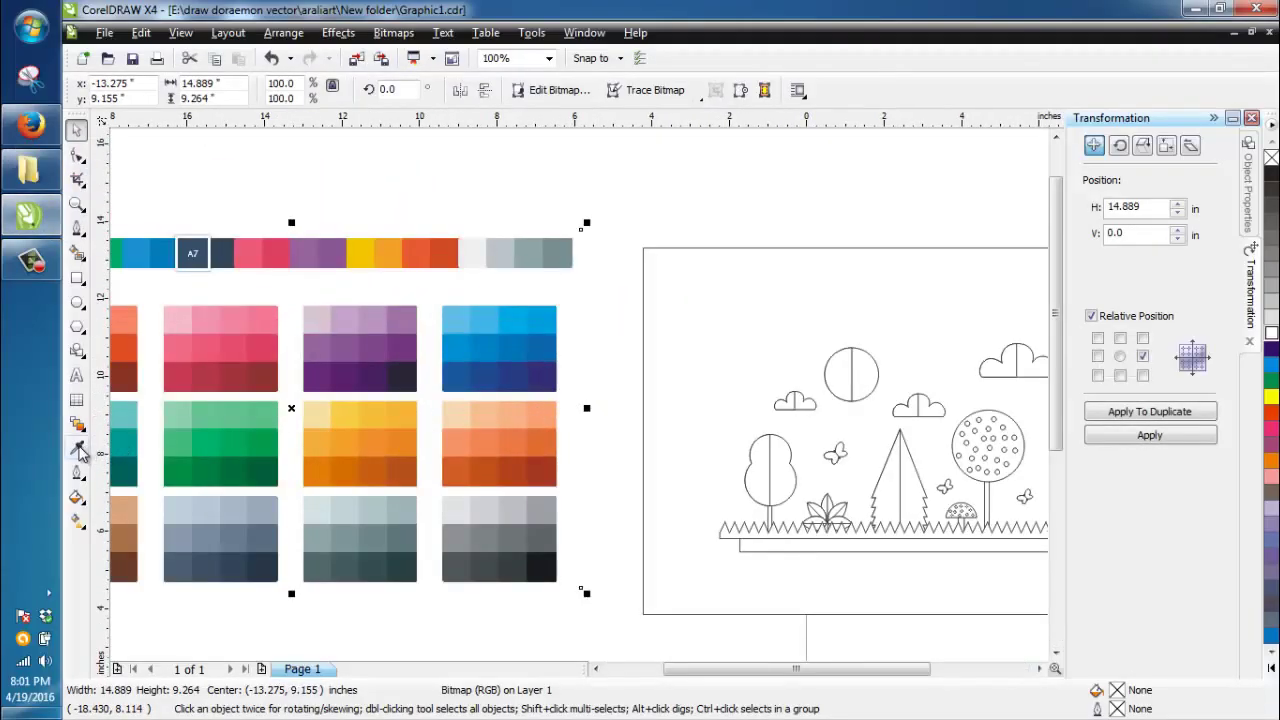
left_click(77, 447)
left_click(186, 430)
left_click(82, 451)
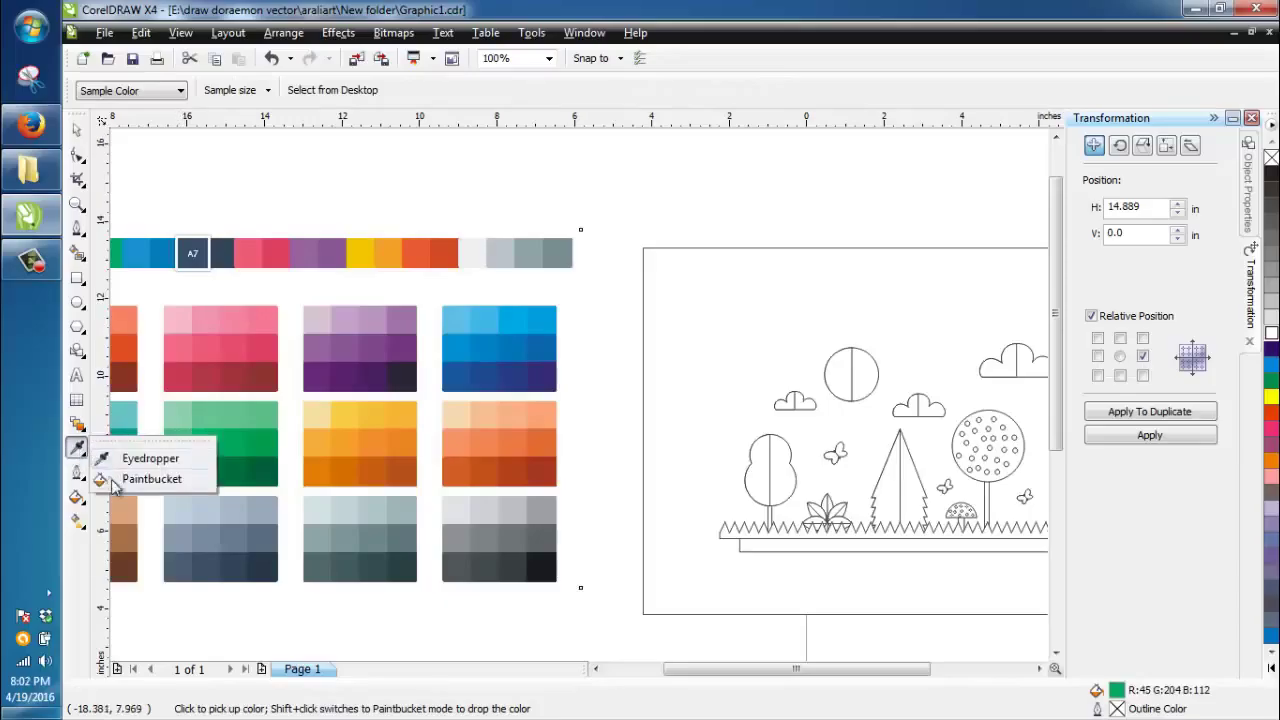
left_click(116, 479)
scroll(725, 484, "down", 1)
scroll(577, 392, "up", 1)
left_click(608, 385)
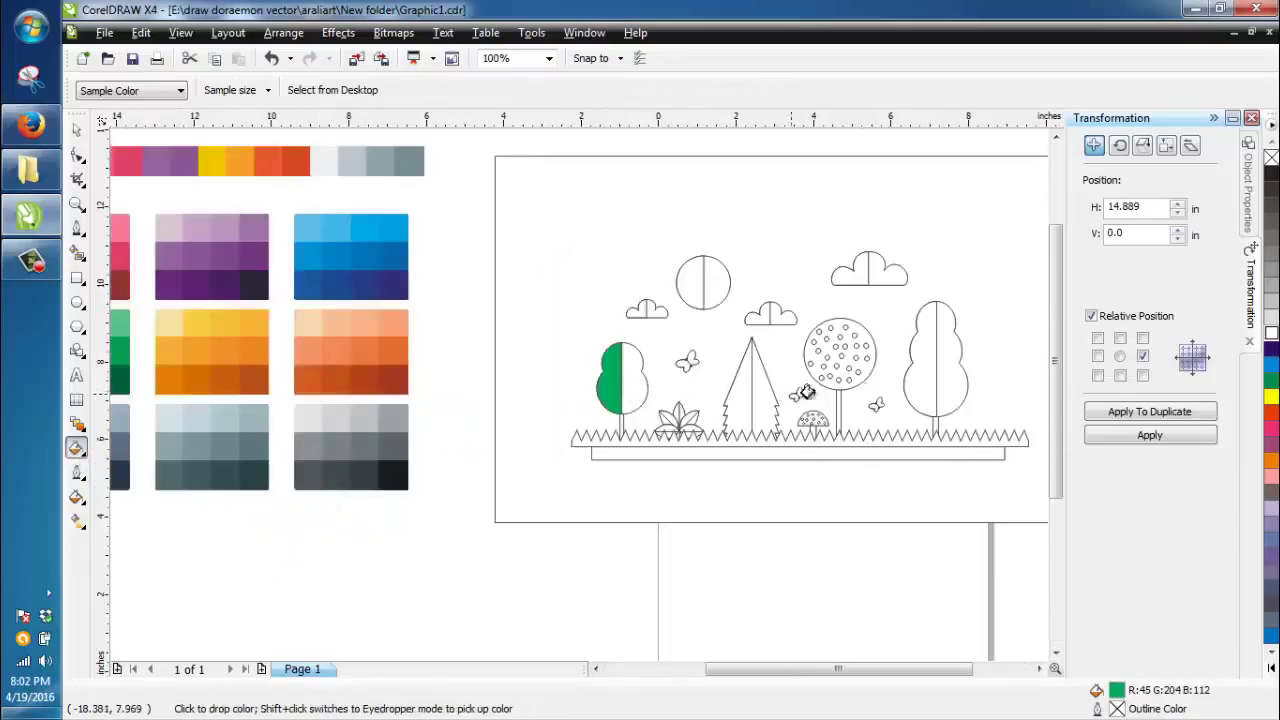
left_click(915, 385)
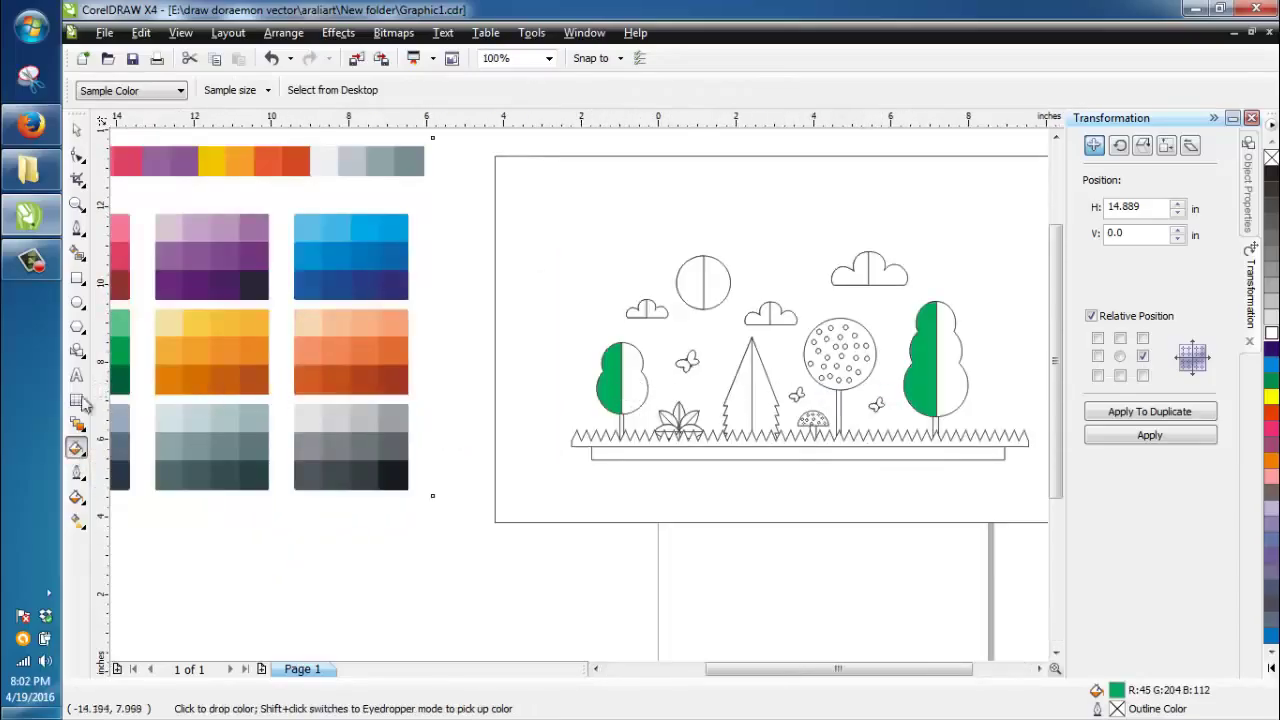
Sample the dark green R:0 G:124 B:33 from the palette image and fill the right halves of both bumpy tree crowns
left_click(81, 454)
left_click(116, 450)
scroll(110, 425, "down", 1)
scroll(579, 392, "up", 1)
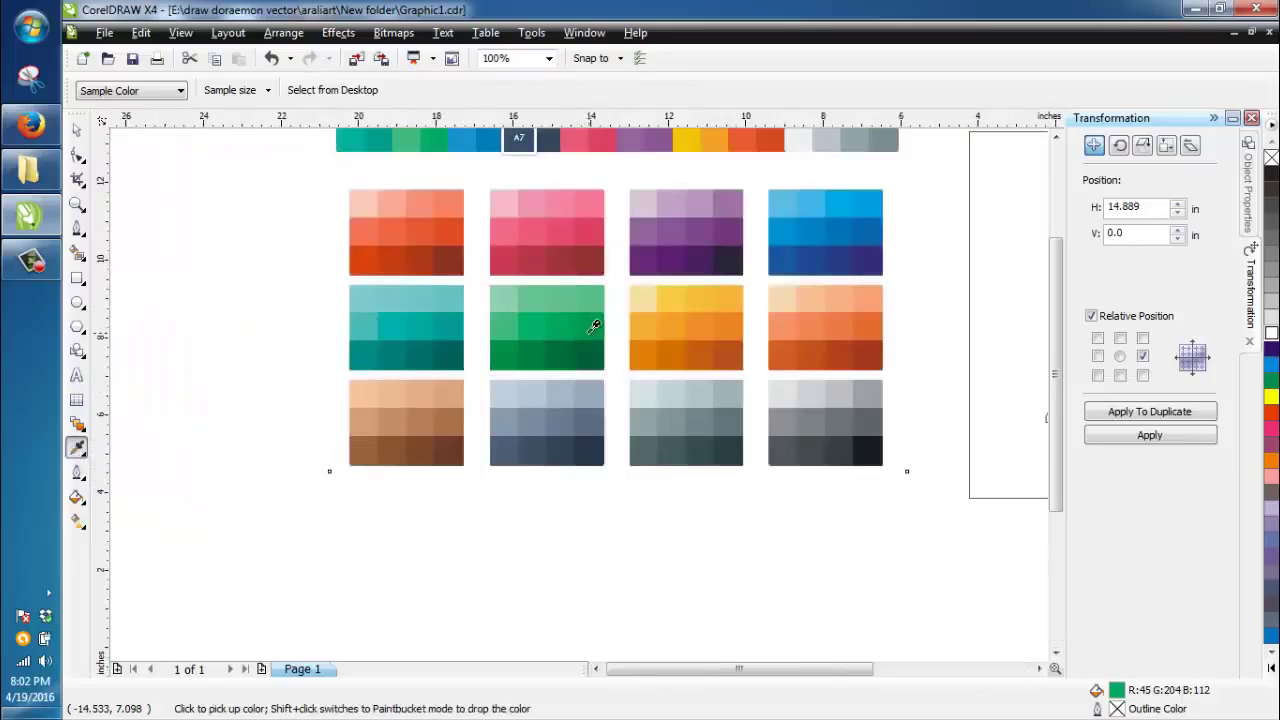
left_click(569, 341)
left_click(77, 450)
left_click(114, 470)
scroll(471, 372, "right", 5)
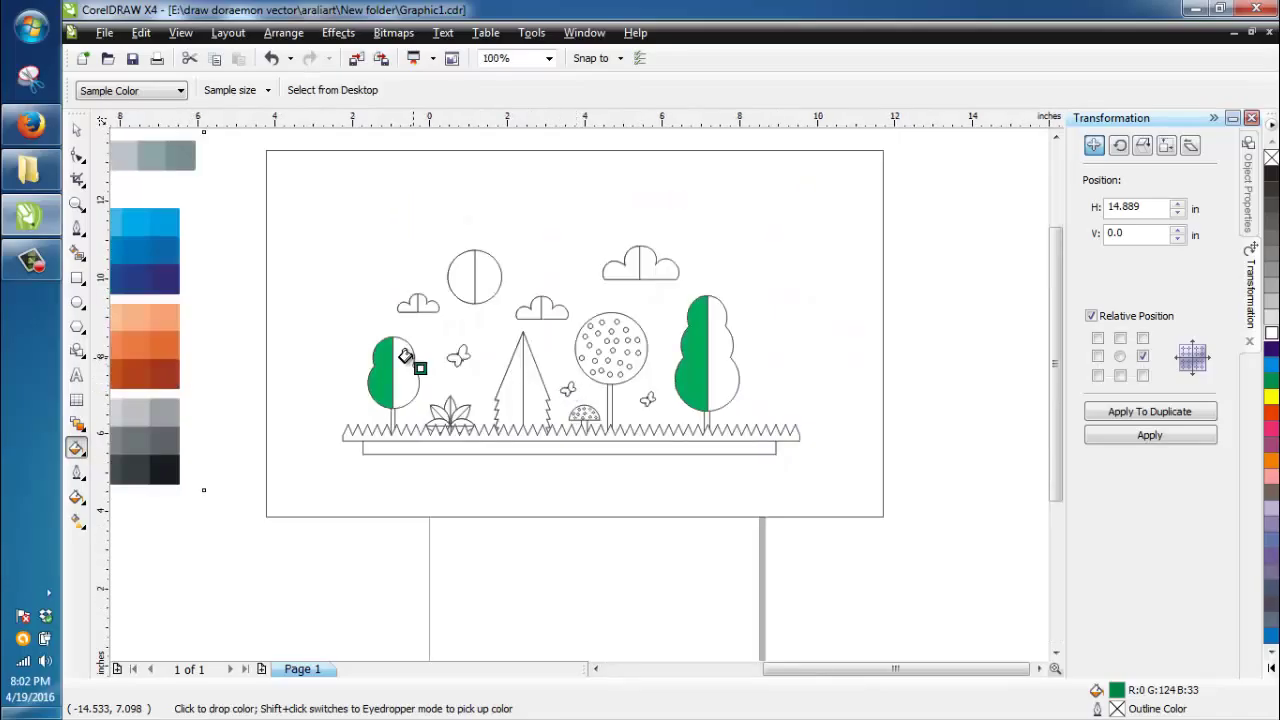
left_click(716, 367)
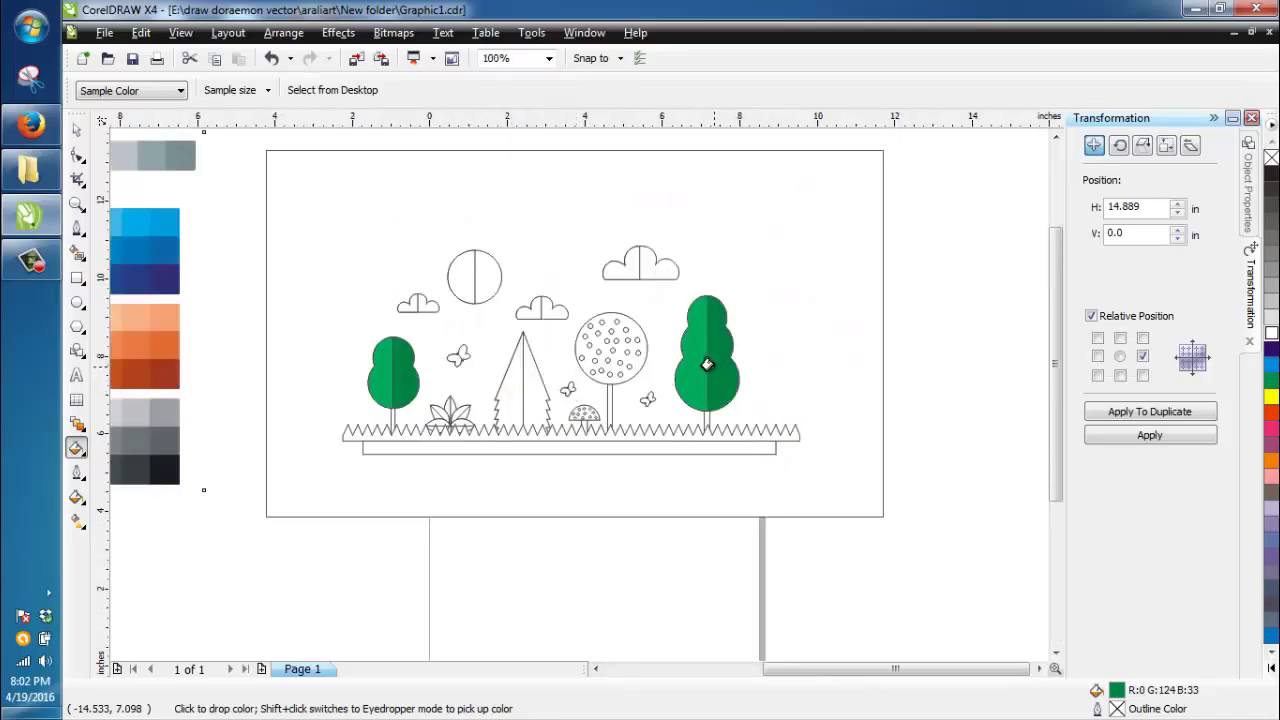
scroll(691, 368, "down", 1)
scroll(680, 349, "up", 1)
left_click(77, 130)
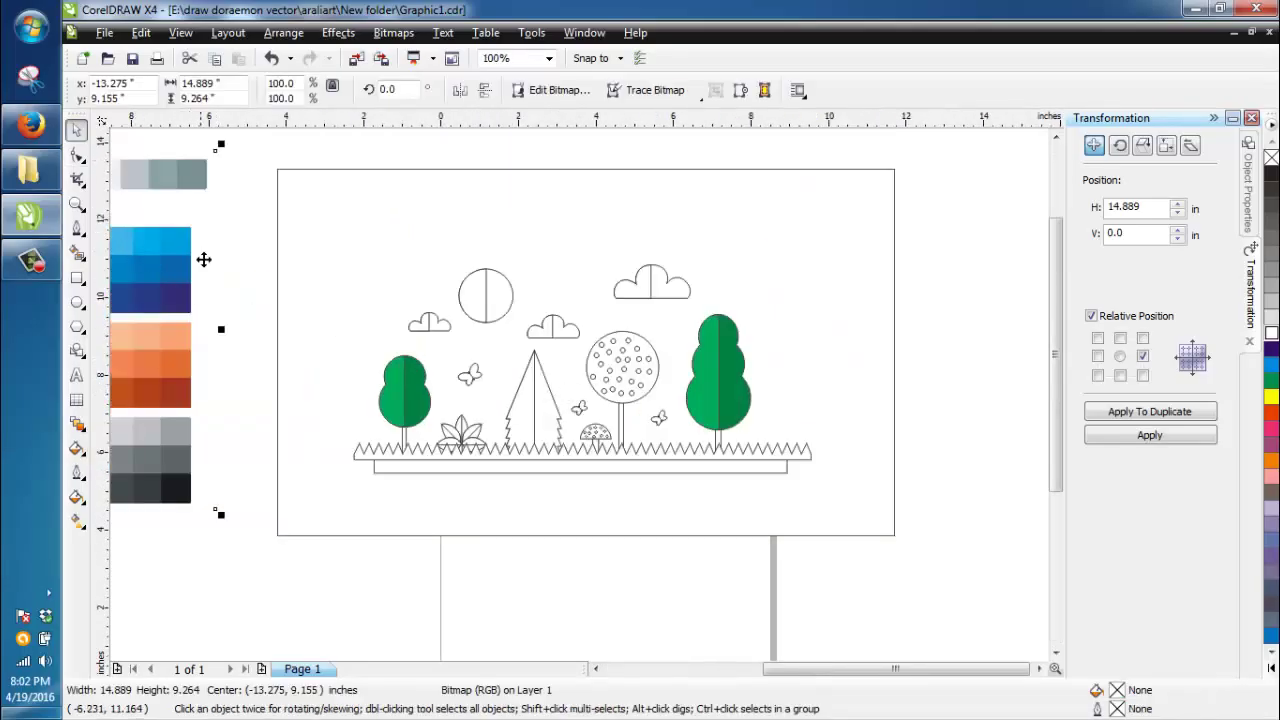
Sample the green R:29 G:188 B:96 from the palette image and fill the round dotted tree's crown with it
left_click(80, 454)
left_click(114, 448)
scroll(143, 428, "down", 1)
scroll(540, 388, "up", 1)
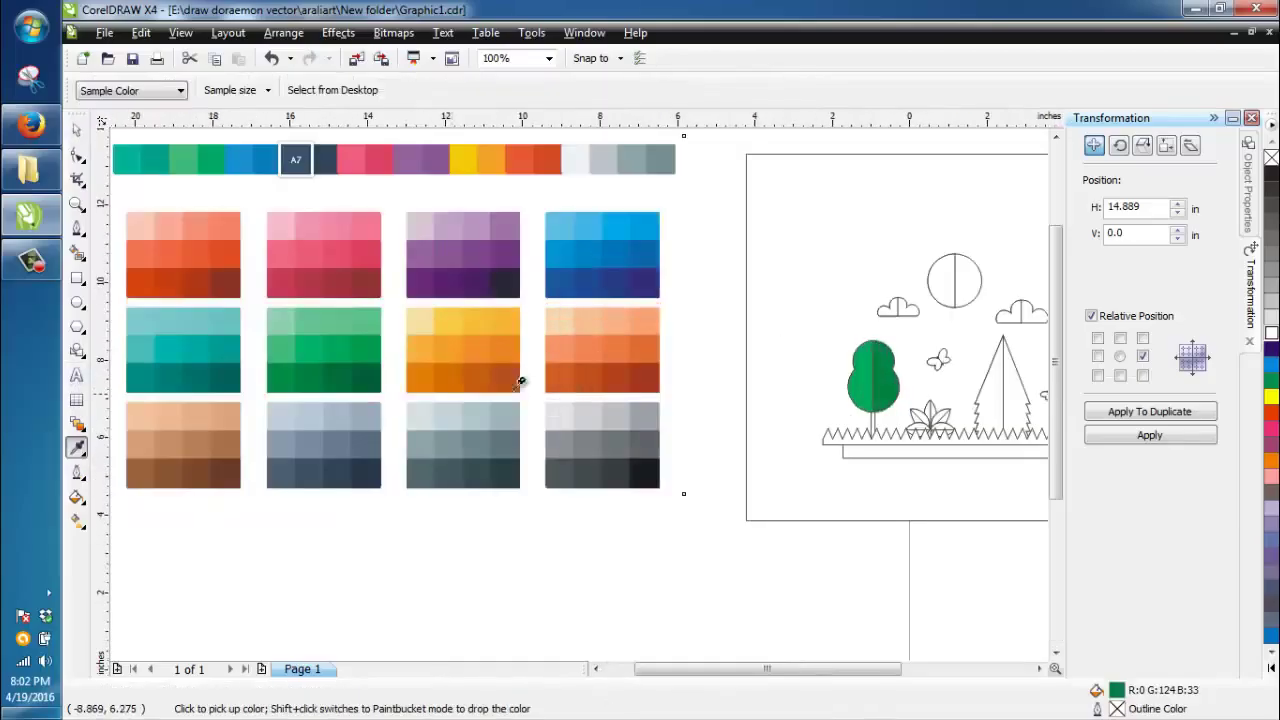
left_click(302, 344)
left_click(77, 450)
left_click(124, 478)
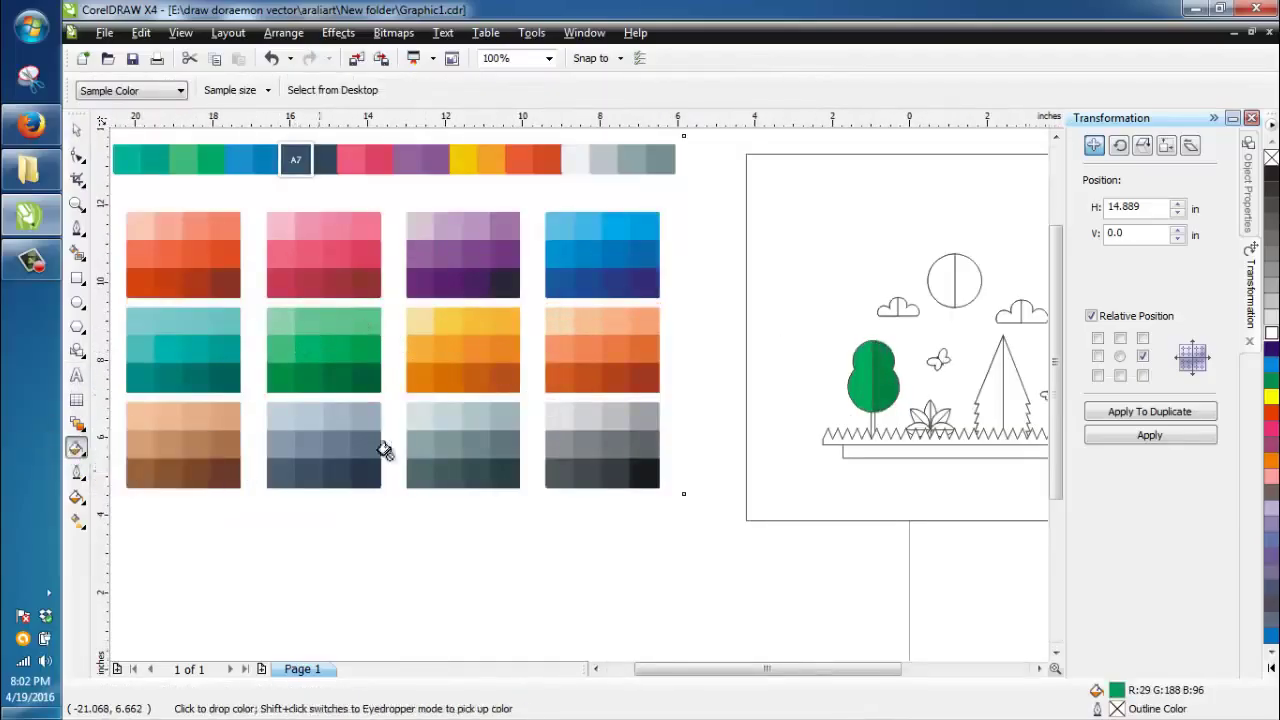
scroll(384, 450, "down", 2)
scroll(589, 434, "up", 4)
scroll(586, 400, "down", 1)
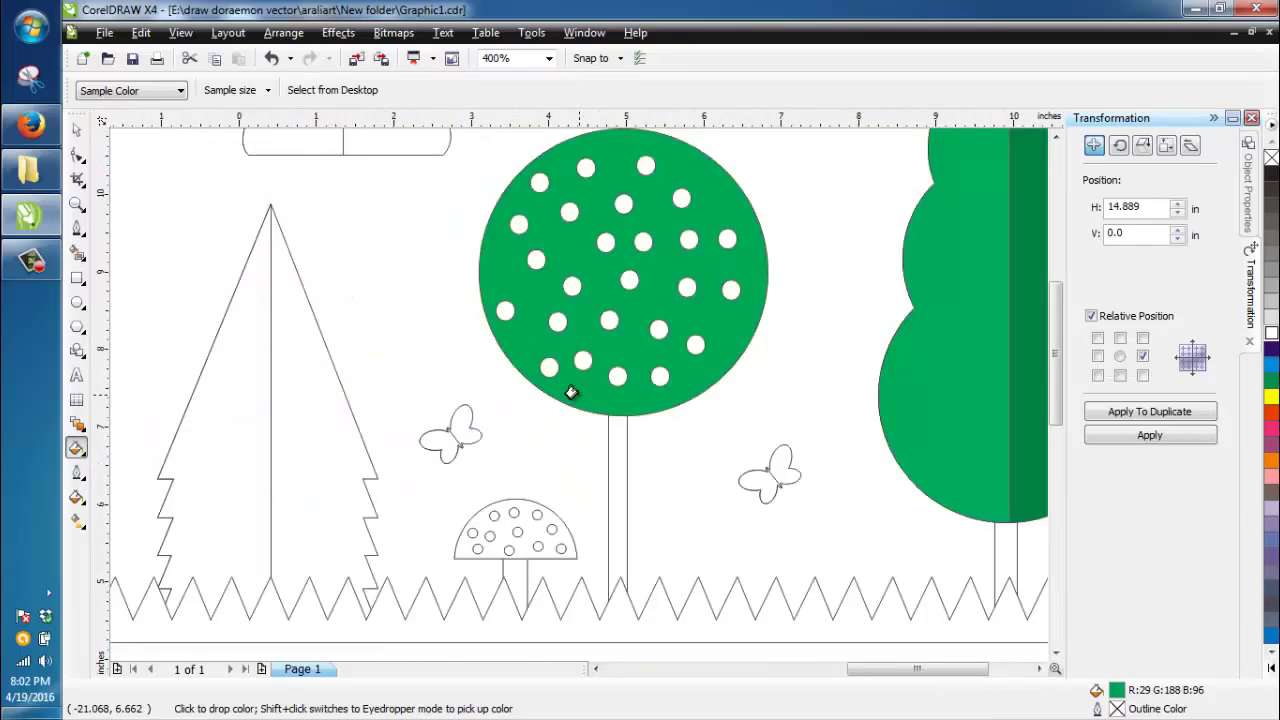
scroll(571, 392, "down", 2)
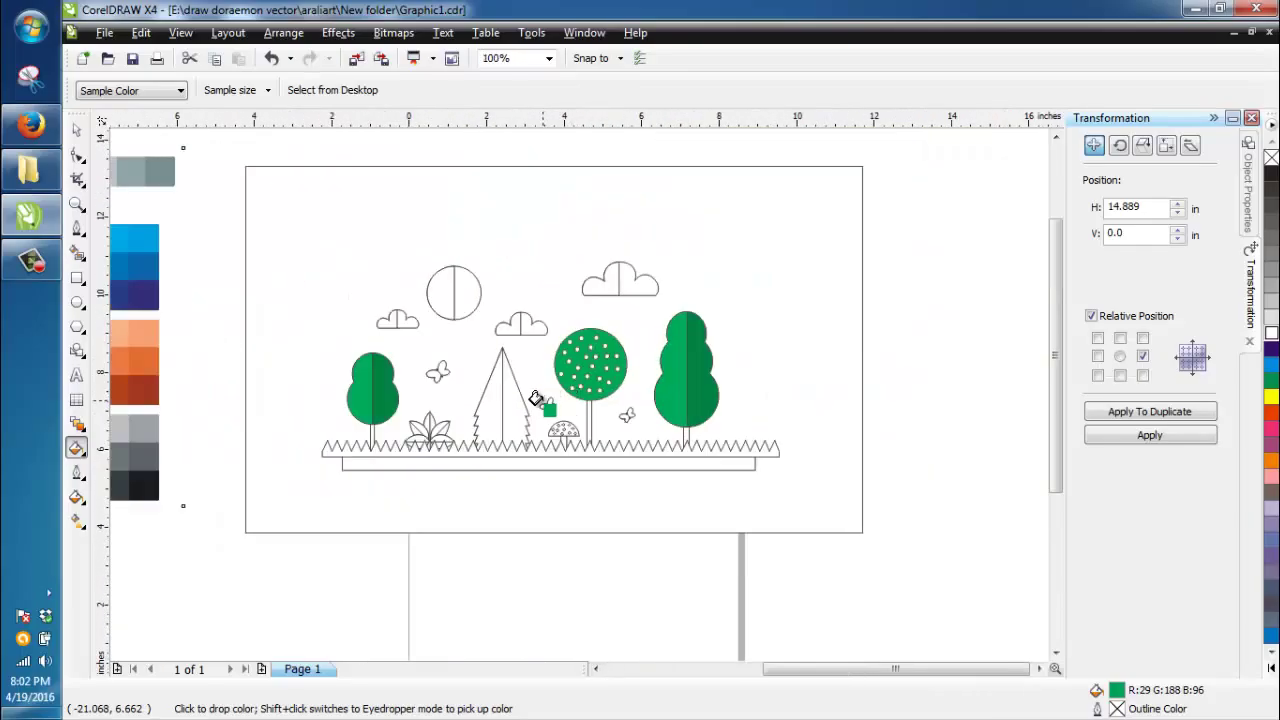
Sample the green R:0 G:156 B:65 from the palette image and fill the zigzag grass strip with it
left_click(77, 450)
left_click(124, 453)
left_click_drag(210, 457, 650, 421)
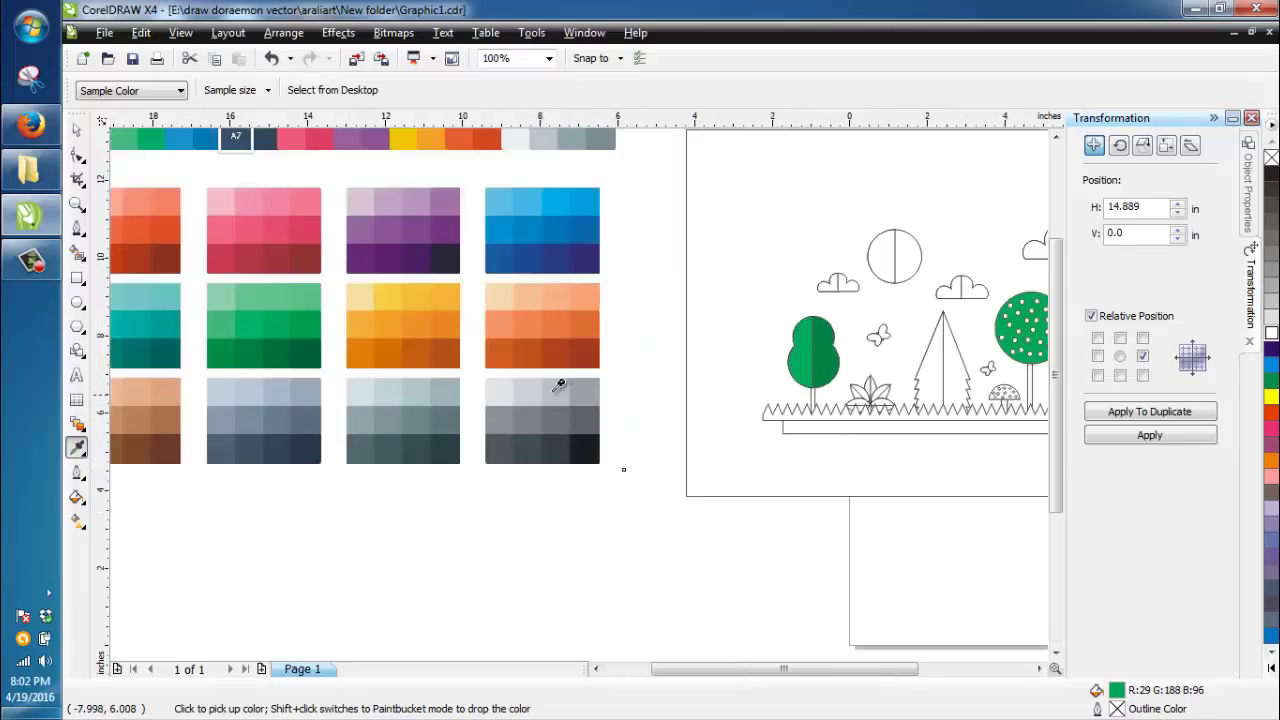
scroll(258, 305, "down", 1)
scroll(580, 388, "up", 1)
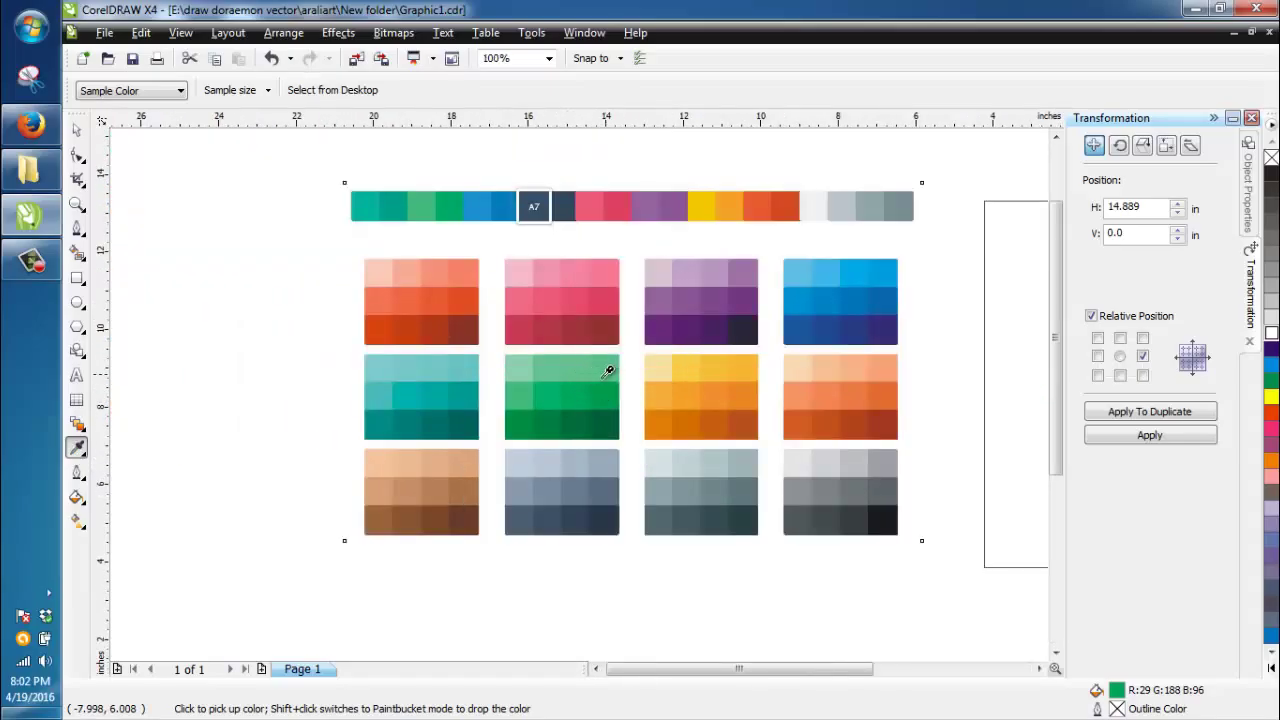
left_click(604, 400)
left_click(81, 450)
left_click(124, 478)
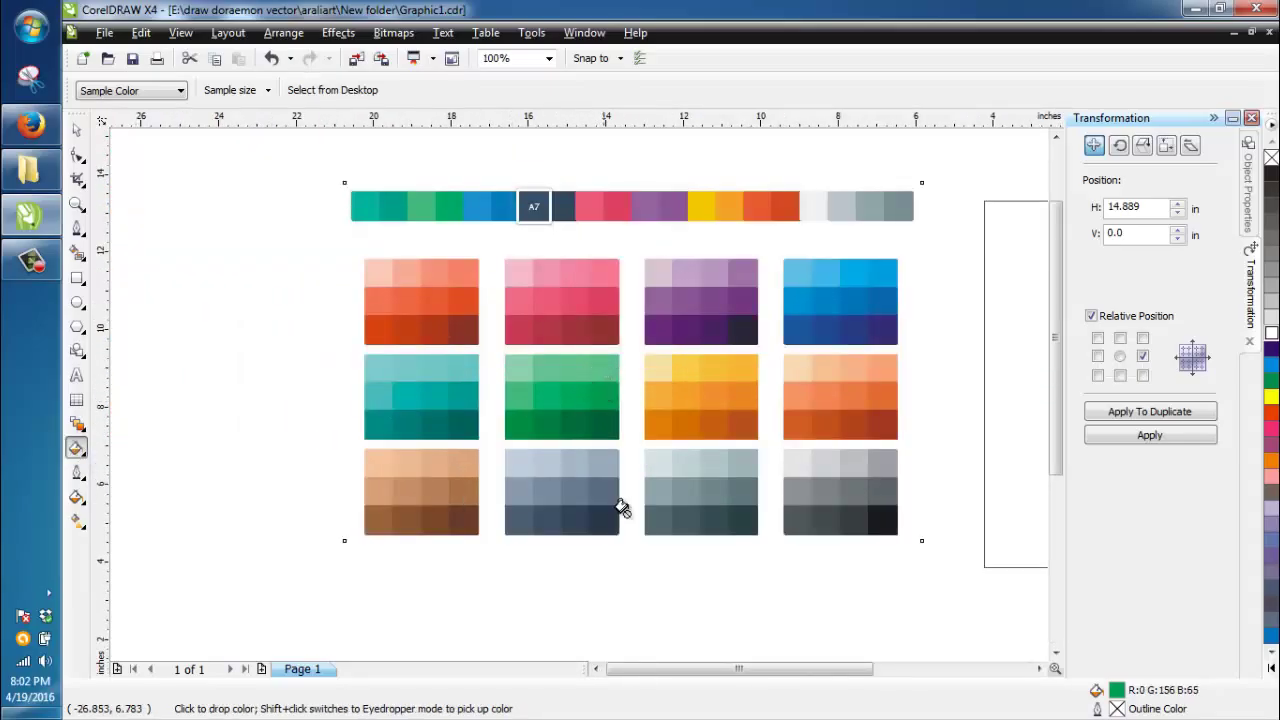
scroll(663, 504, "down", 1)
scroll(572, 390, "up", 3)
left_click(489, 430)
scroll(496, 414, "down", 1)
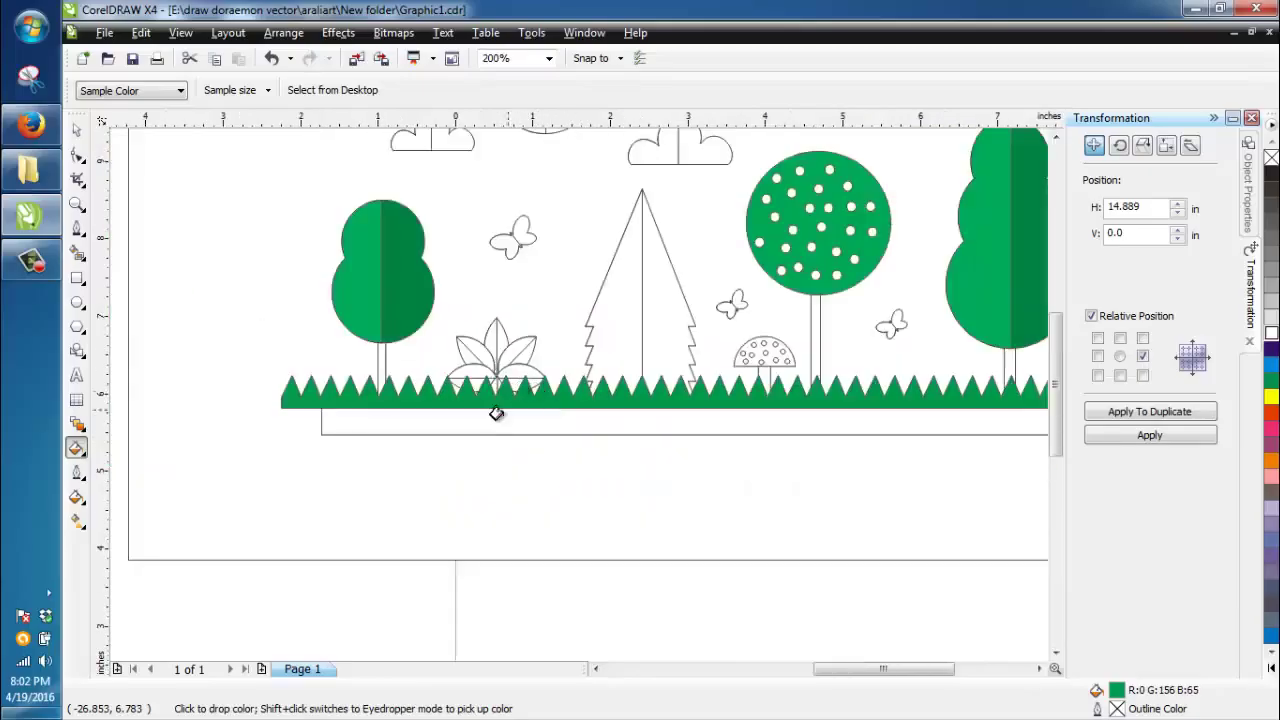
Fill one half of each leaf of the small plant with the light green R:45 G:204 B:112 sampled from the small tree's crown
left_click(80, 451)
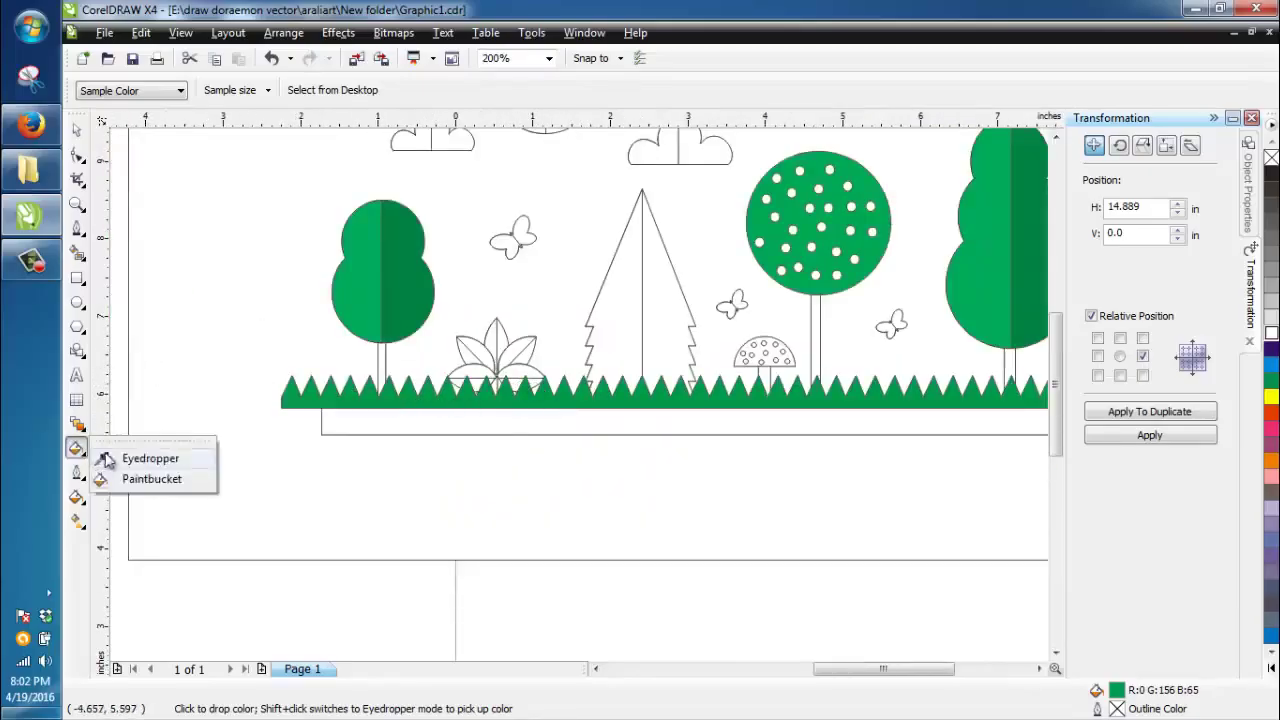
left_click(112, 457)
left_click(80, 451)
left_click(129, 474)
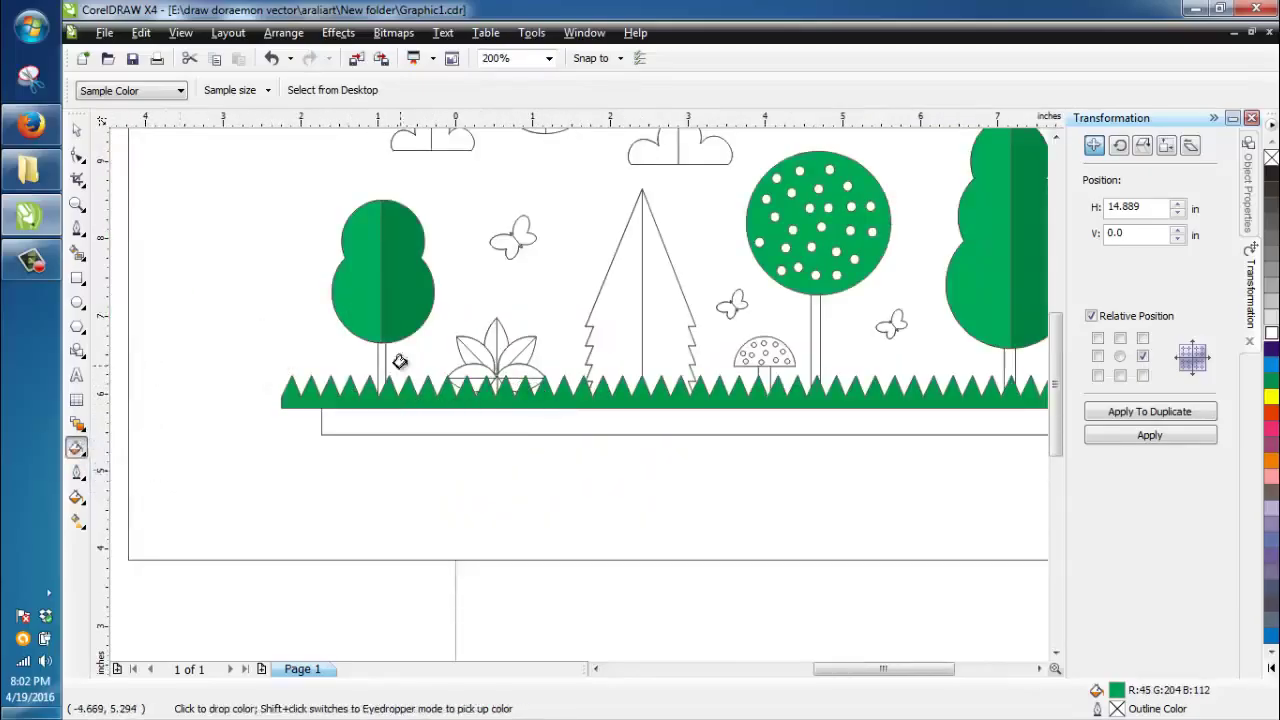
scroll(477, 327, "up", 2)
left_click(545, 400)
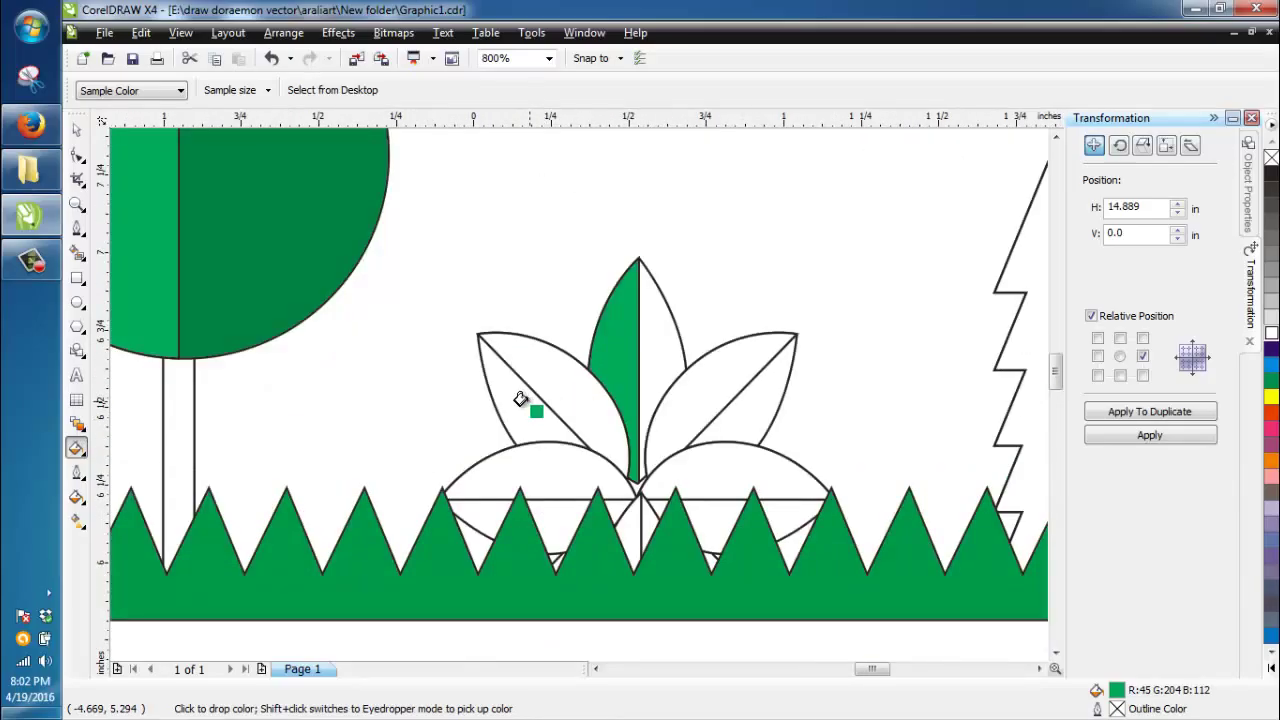
left_click(537, 432)
left_click(582, 522)
scroll(584, 522, "up", 1)
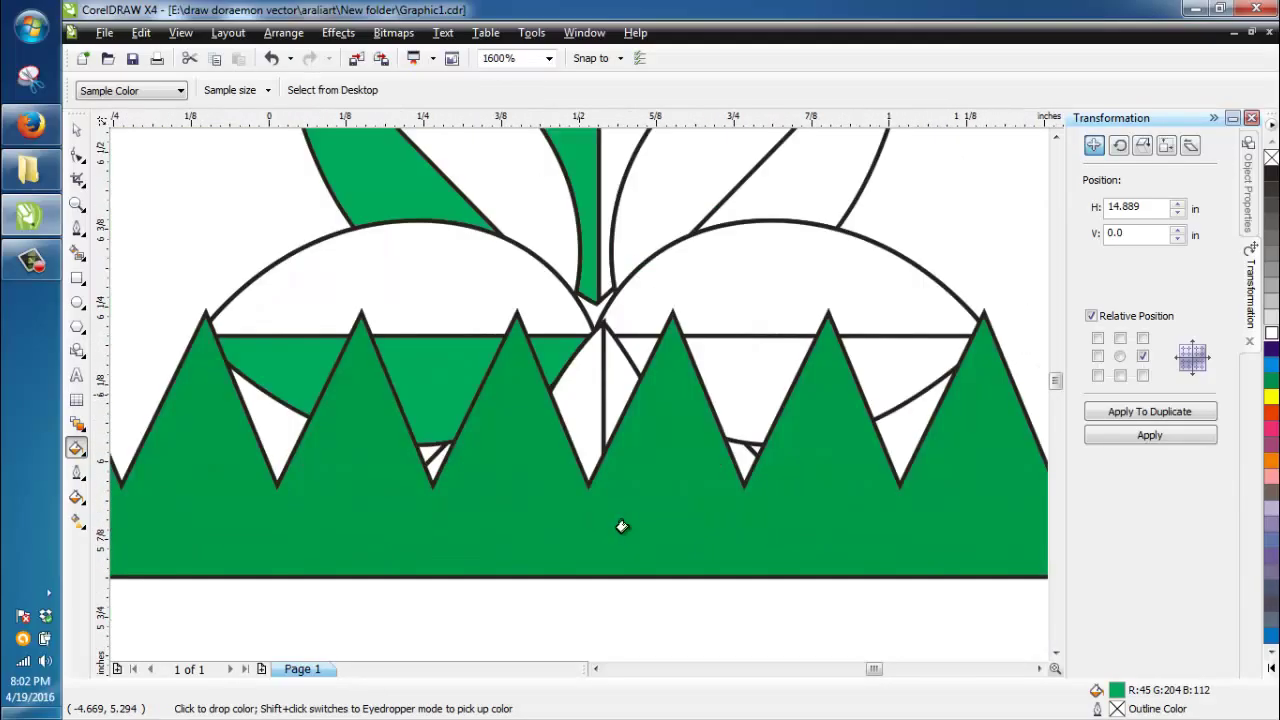
left_click(573, 397)
scroll(571, 394, "down", 2)
scroll(586, 371, "up", 1)
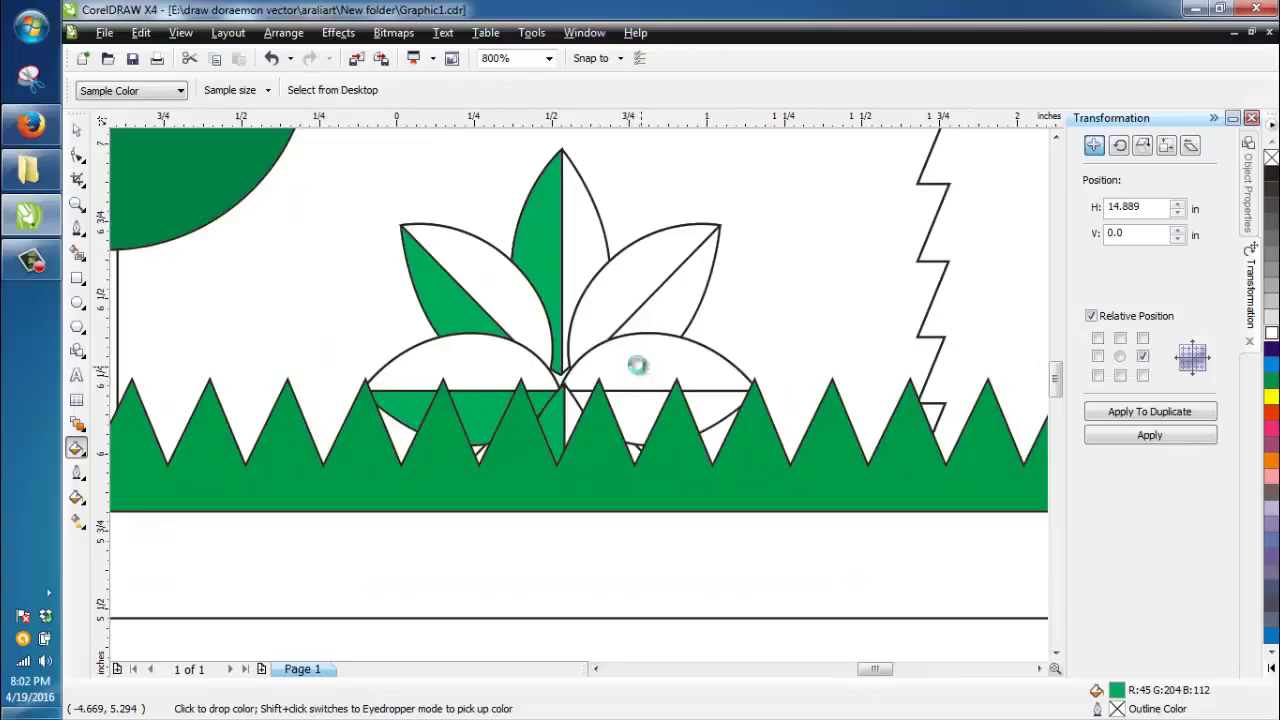
left_click(637, 366)
left_click(610, 292)
Try to fill the upper half of the plant's upper-left leaf with the dark green of the small tree's crown
left_click(77, 447)
left_click(176, 441)
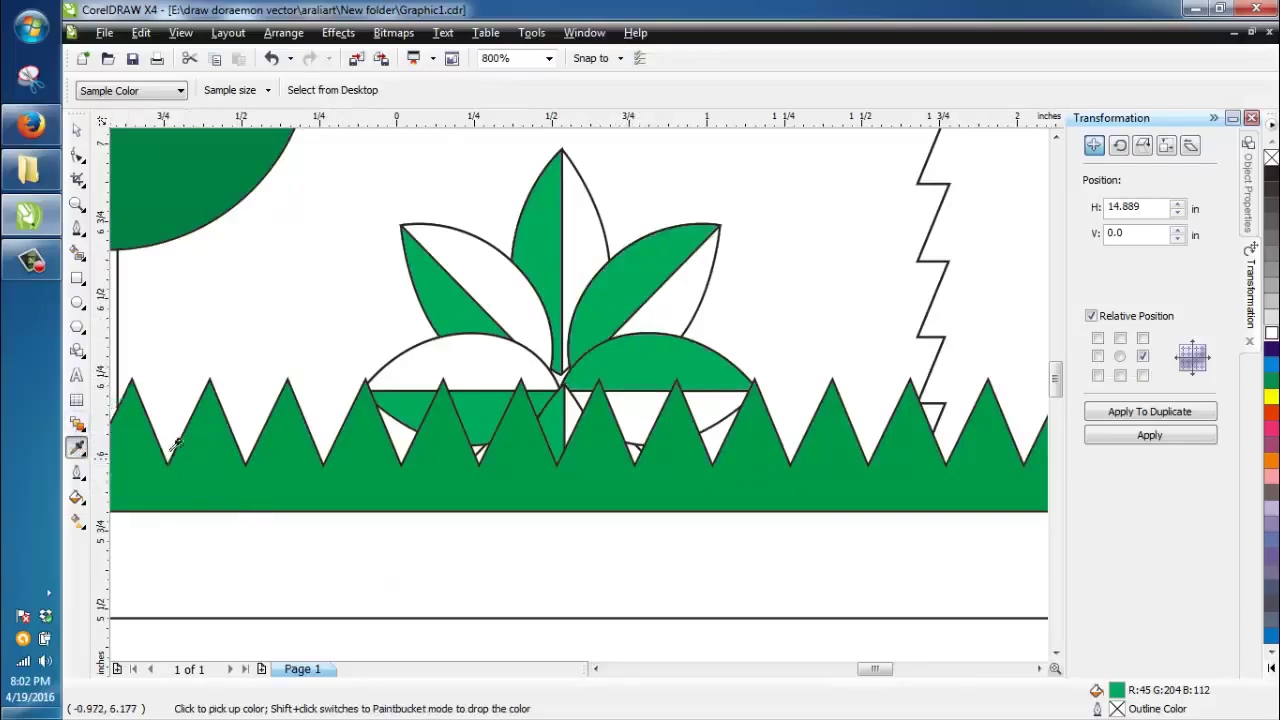
scroll(482, 289, "down", 1)
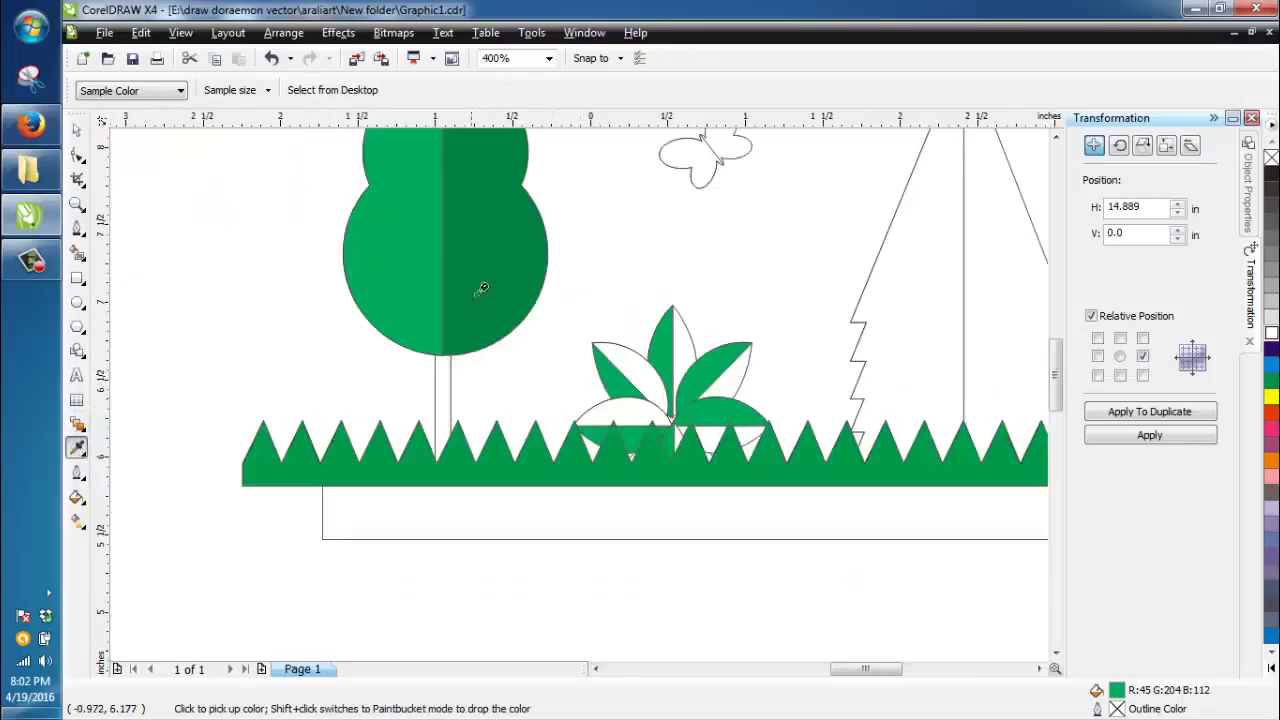
left_click(78, 452)
left_click(140, 478)
scroll(577, 391, "up", 2)
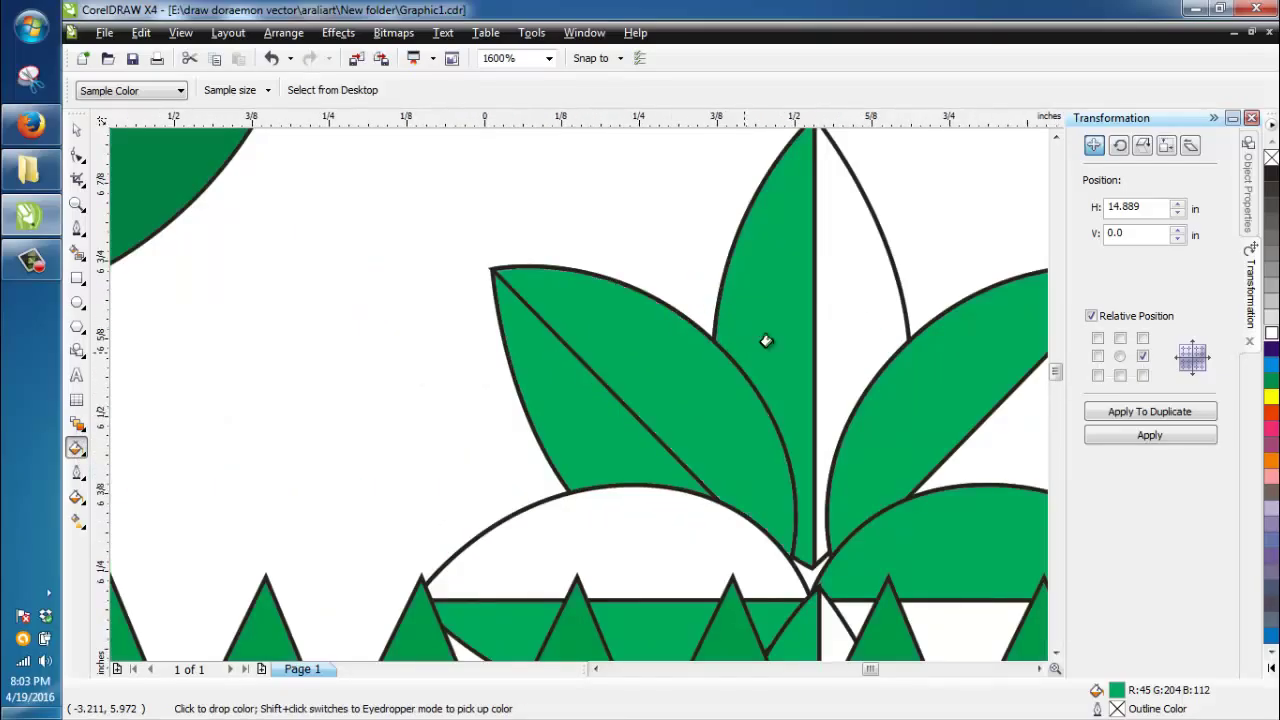
Sample the dark green R:0 G:124 B:33 from the small tree's crown and fill the remaining halves of the plant's leaves
left_click(78, 452)
left_click(122, 452)
scroll(590, 377, "down", 1)
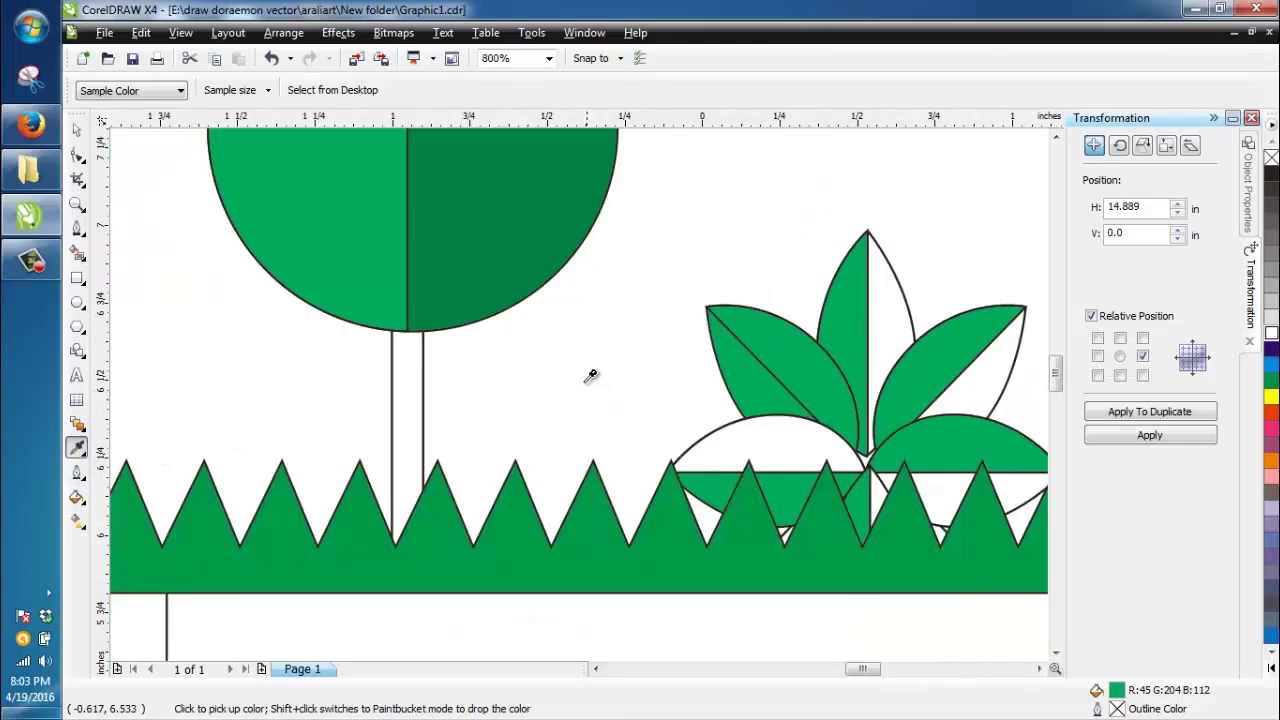
left_click(454, 242)
left_click(78, 452)
left_click(130, 477)
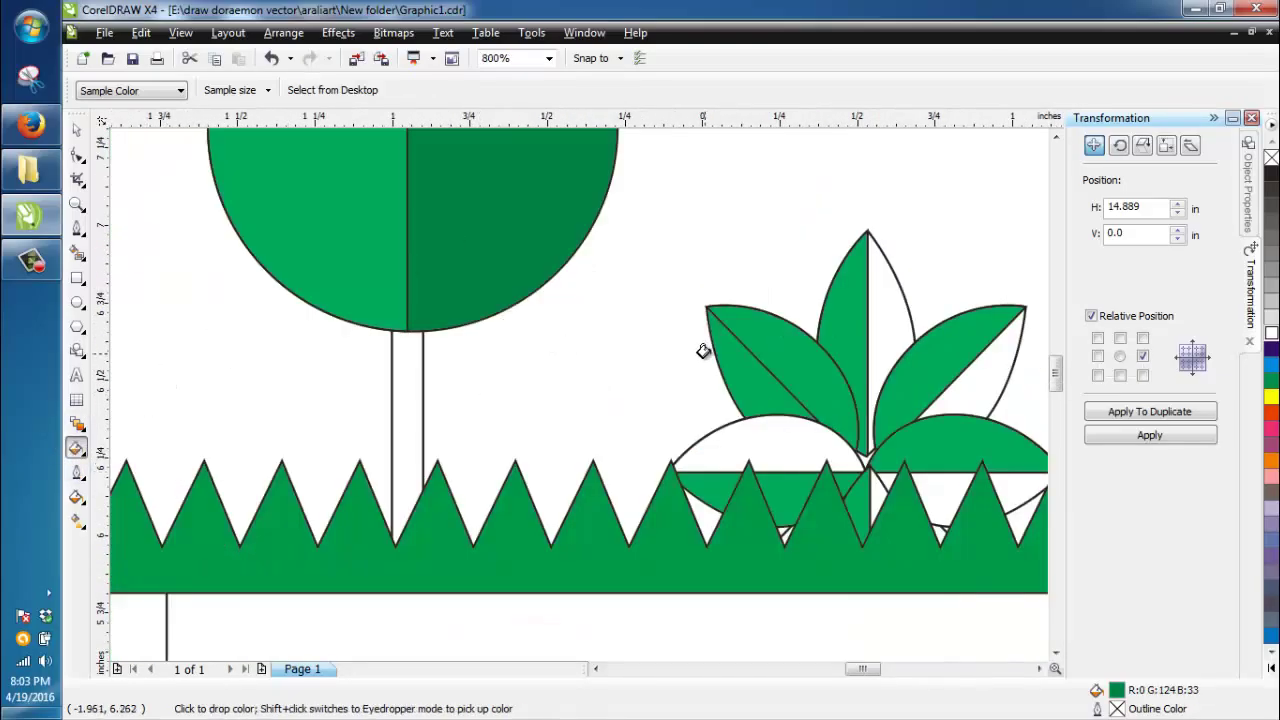
scroll(571, 392, "up", 1)
left_click(571, 392)
left_click(703, 314)
left_click(914, 417)
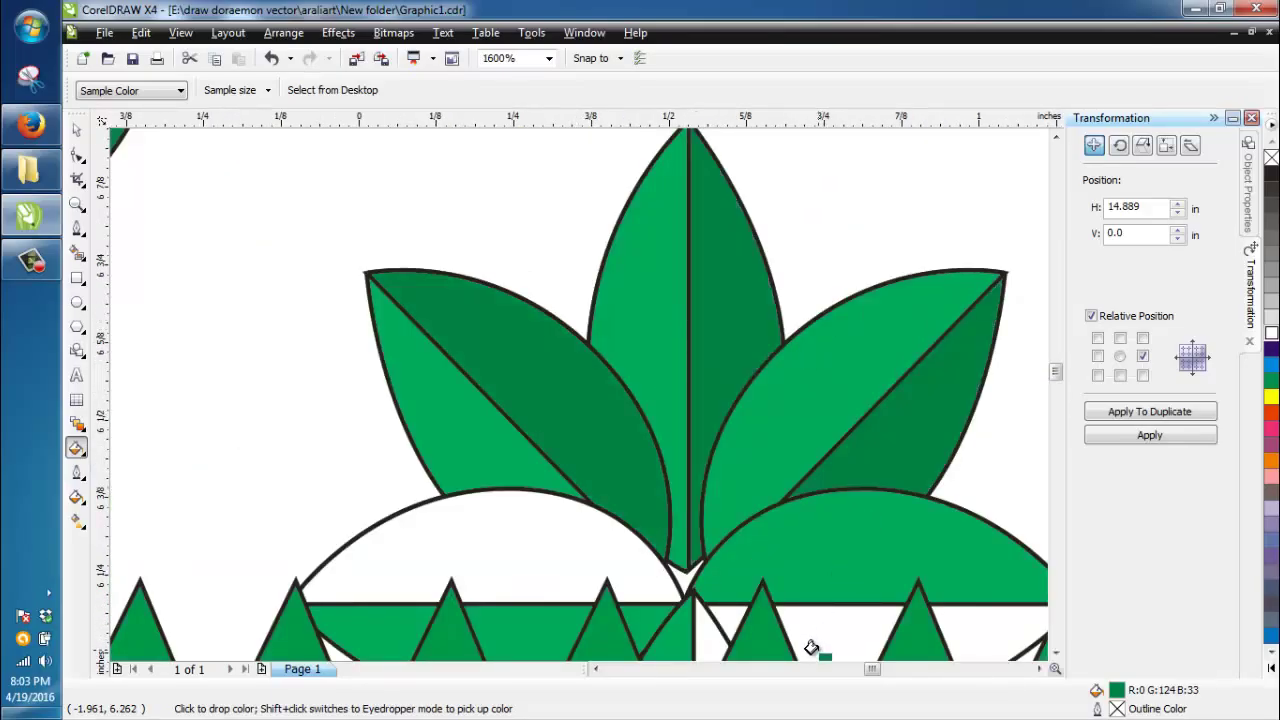
left_click(810, 648)
left_click(703, 640)
scroll(571, 374, "down", 1)
left_click(500, 351)
scroll(500, 351, "down", 2)
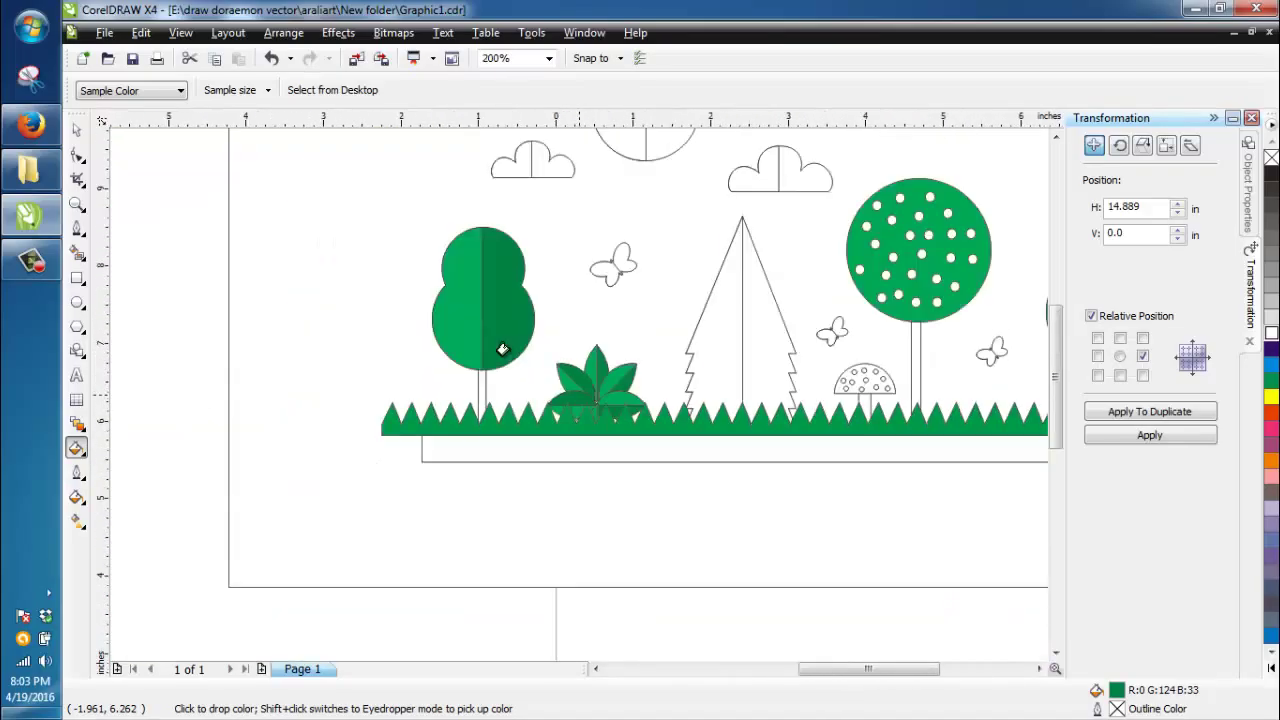
scroll(500, 351, "up", 1)
key("space")
scroll(684, 392, "down", 3)
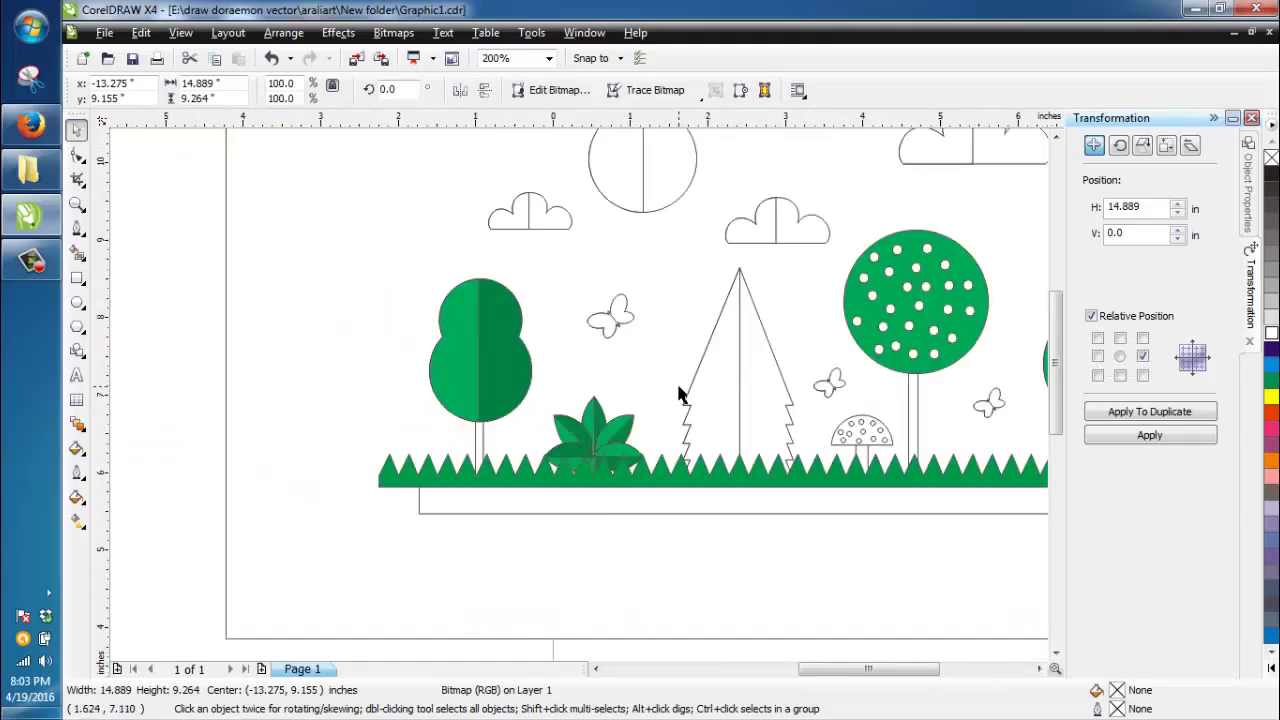
scroll(620, 410, "up", 2)
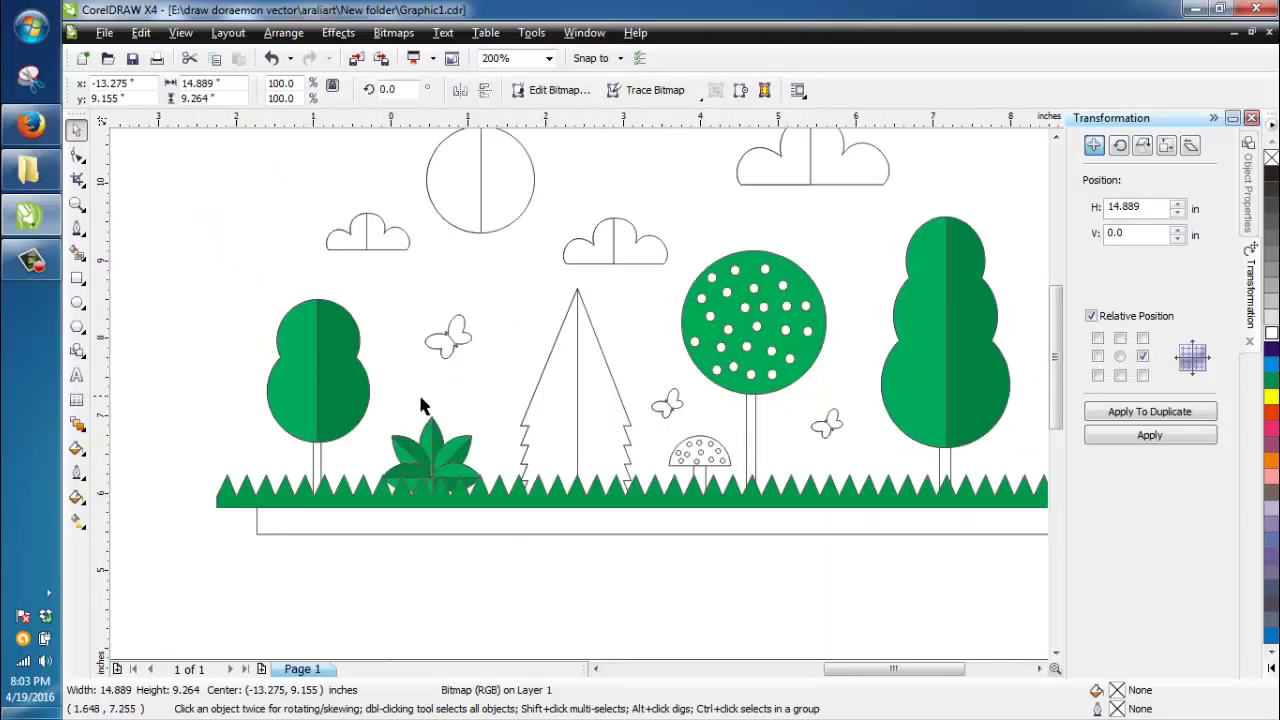
Sample the orange R:246 G:171 B:54 from the palette image and fill the trunks of the three crowned trees with it
left_click(78, 452)
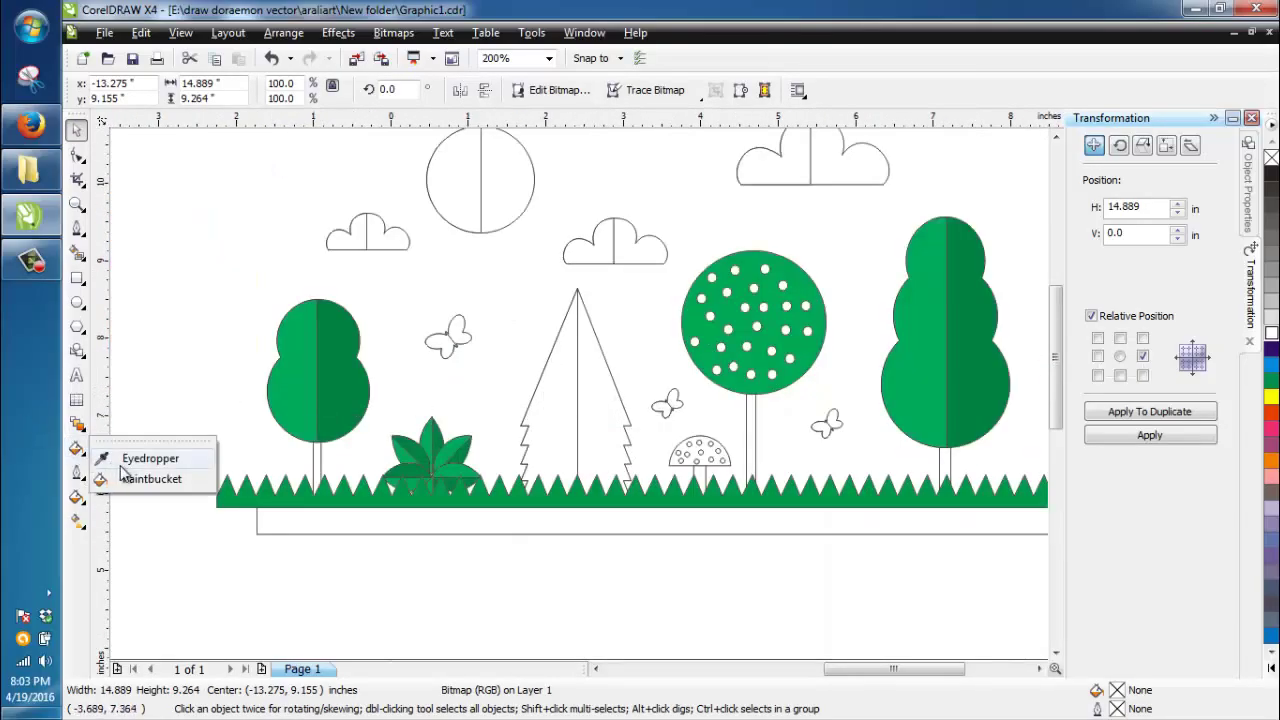
left_click(108, 452)
scroll(447, 358, "down", 2)
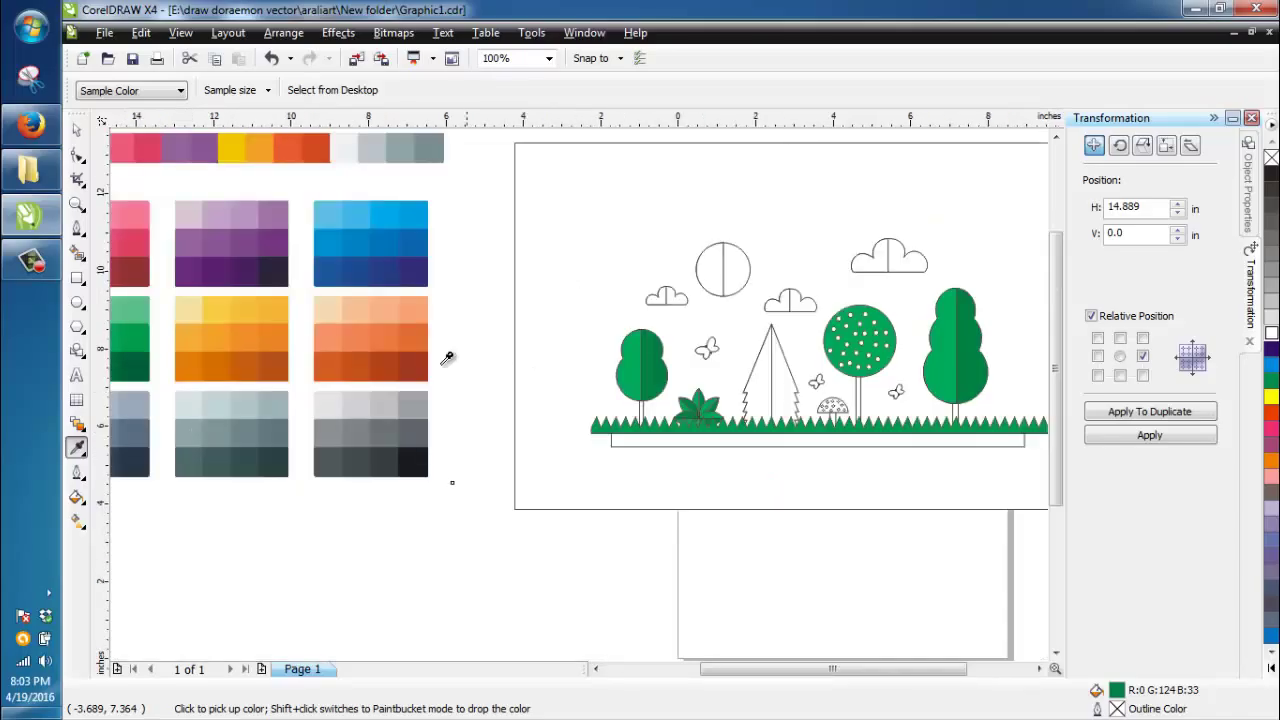
left_click(193, 333)
left_click(77, 448)
left_click(115, 475)
scroll(647, 409, "up", 6)
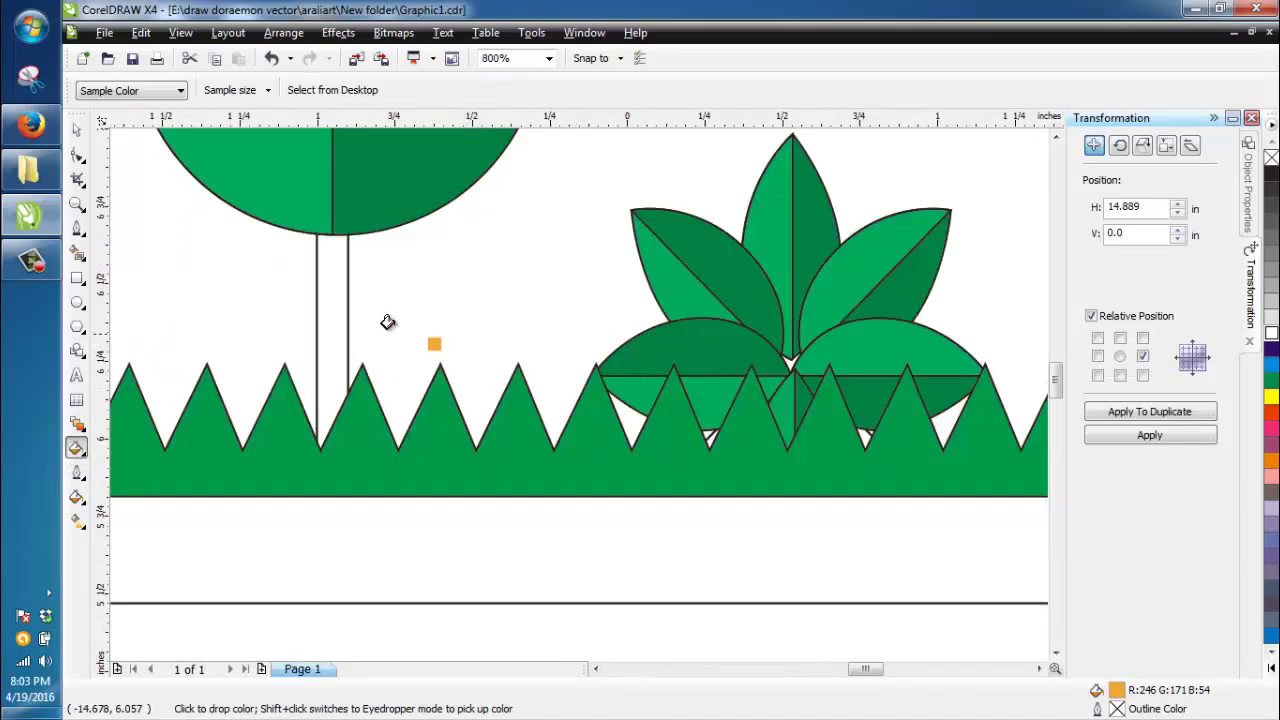
scroll(457, 309, "down", 4)
scroll(549, 383, "up", 2)
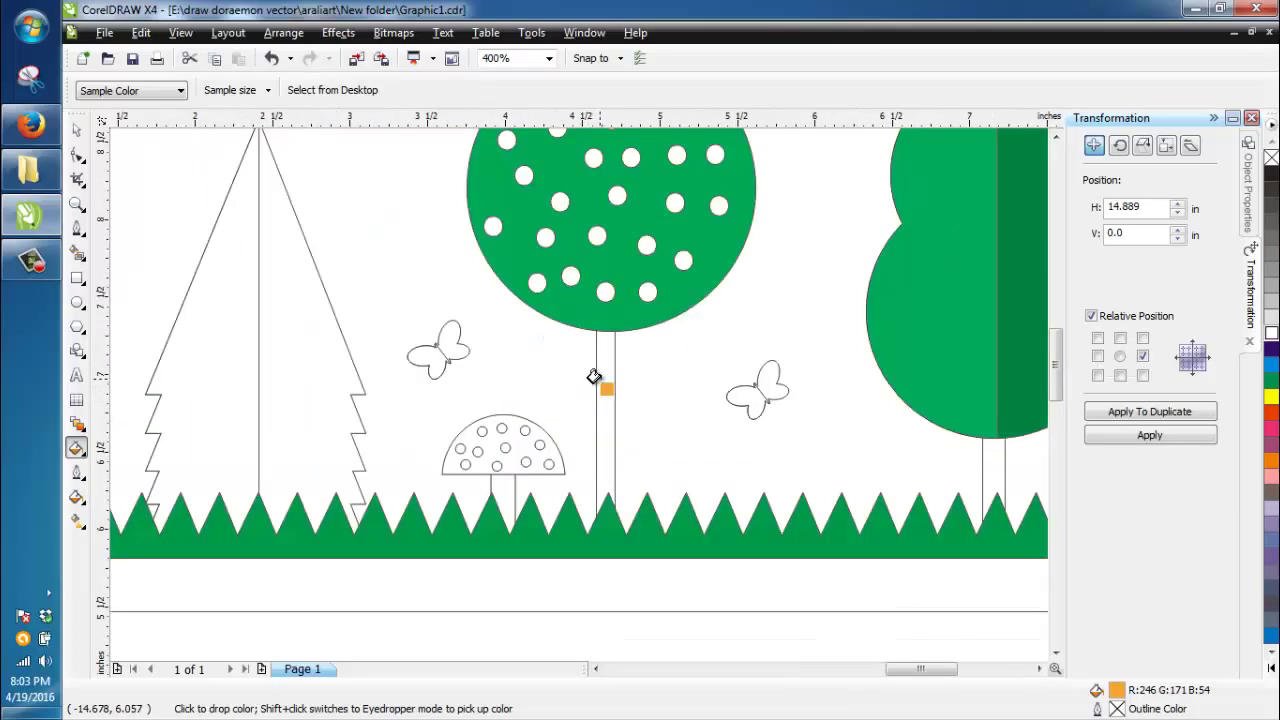
left_click(594, 376)
scroll(605, 395, "down", 2)
scroll(634, 414, "up", 4)
left_click(723, 446)
scroll(520, 388, "down", 6)
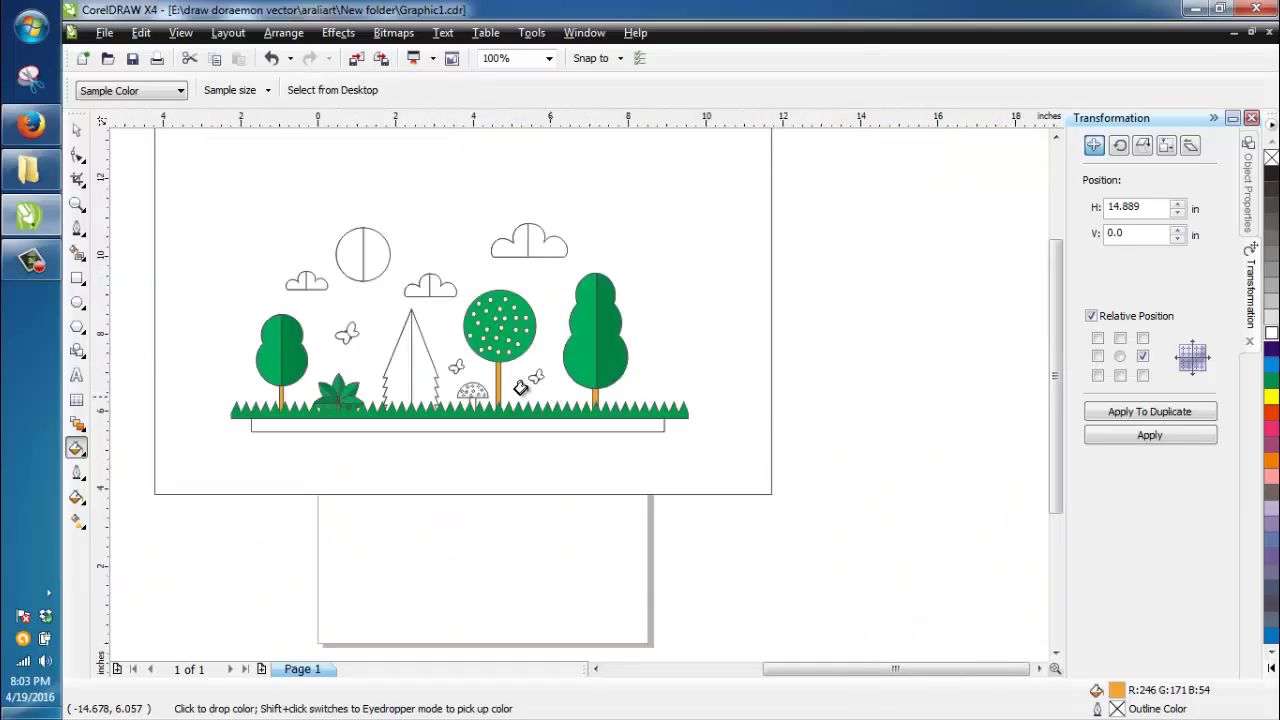
Sample the yellow R:255 G:206 B:75 from the palette image and fill the left half of the pointed tree with it
scroll(422, 368, "up", 2)
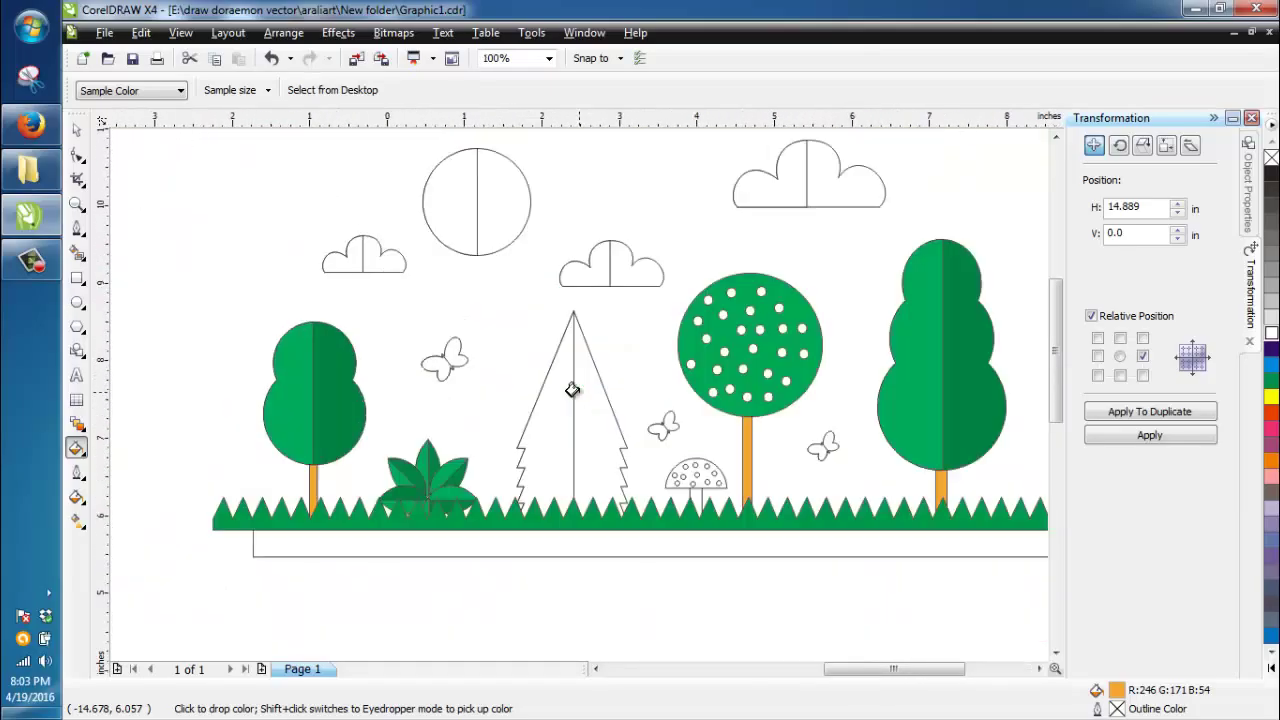
left_click(78, 450)
scroll(573, 384, "down", 4)
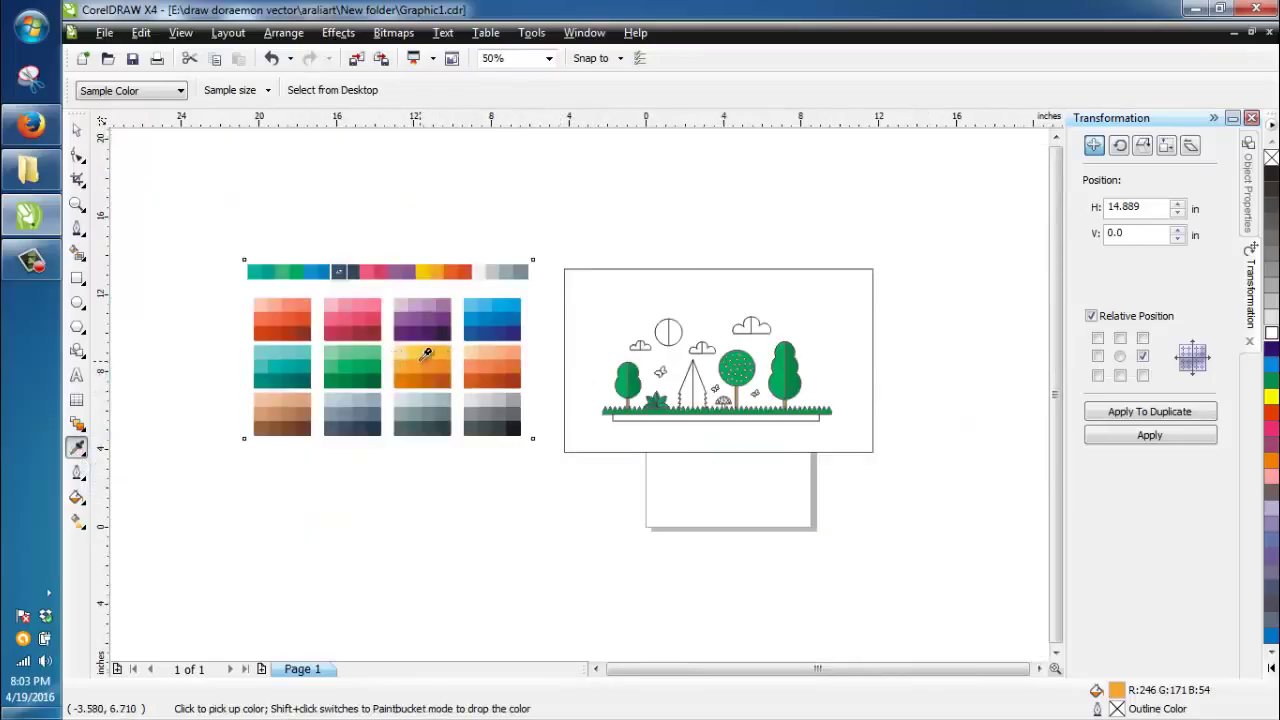
scroll(468, 355, "up", 2)
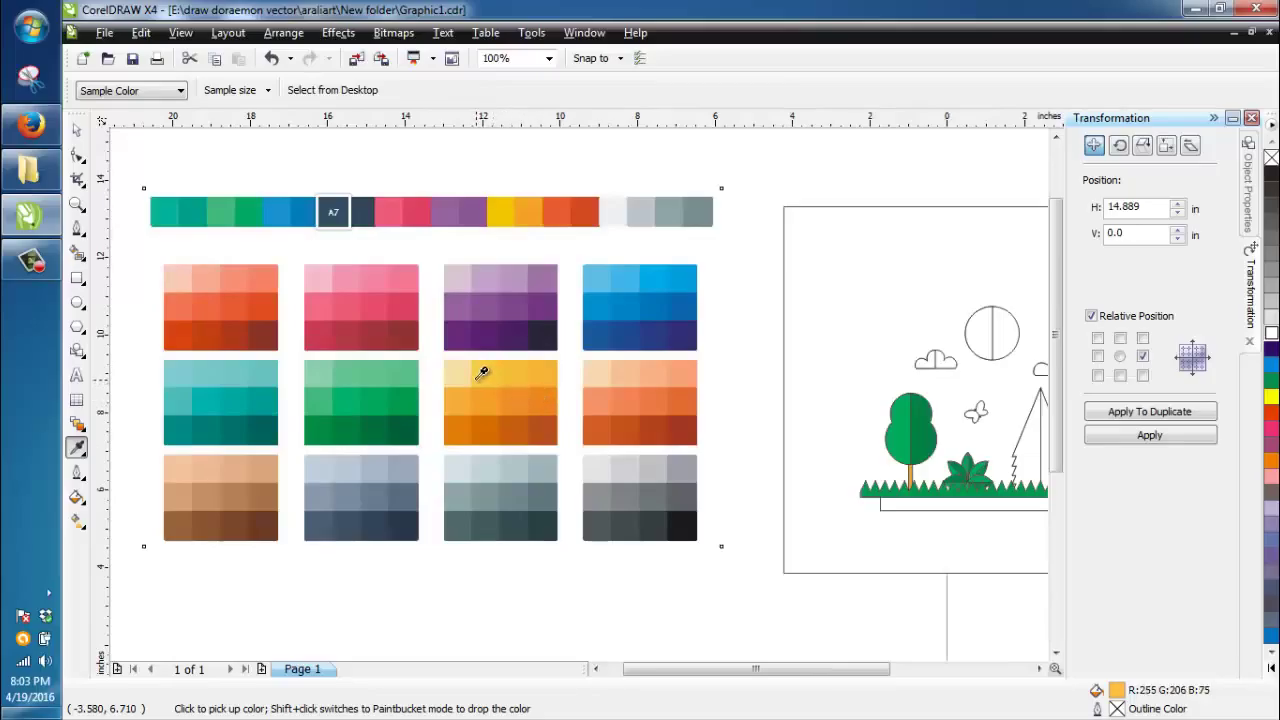
scroll(484, 381, "down", 1)
scroll(848, 420, "up", 1)
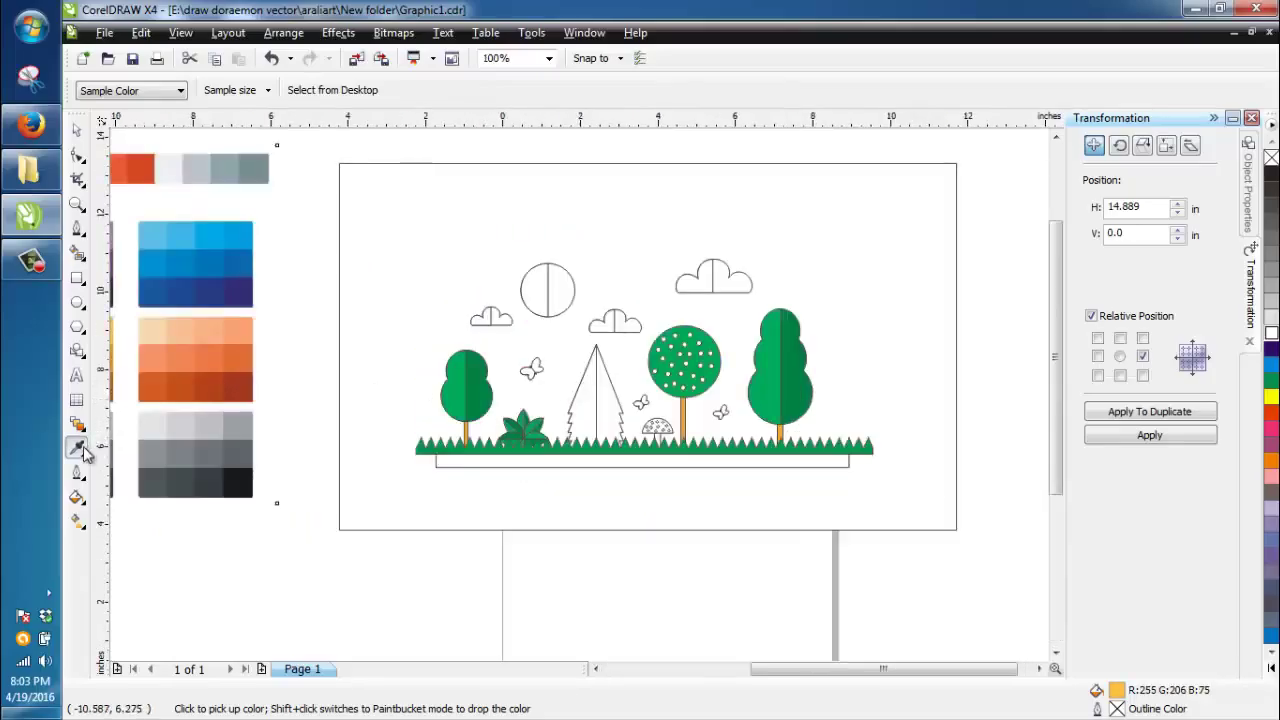
left_click(82, 450)
left_click(130, 481)
left_click(575, 418)
Sample the dark orange R:230 G:127 B:34 from the palette image and fill the right half of the pointed tree with it
scroll(504, 383, "down", 2)
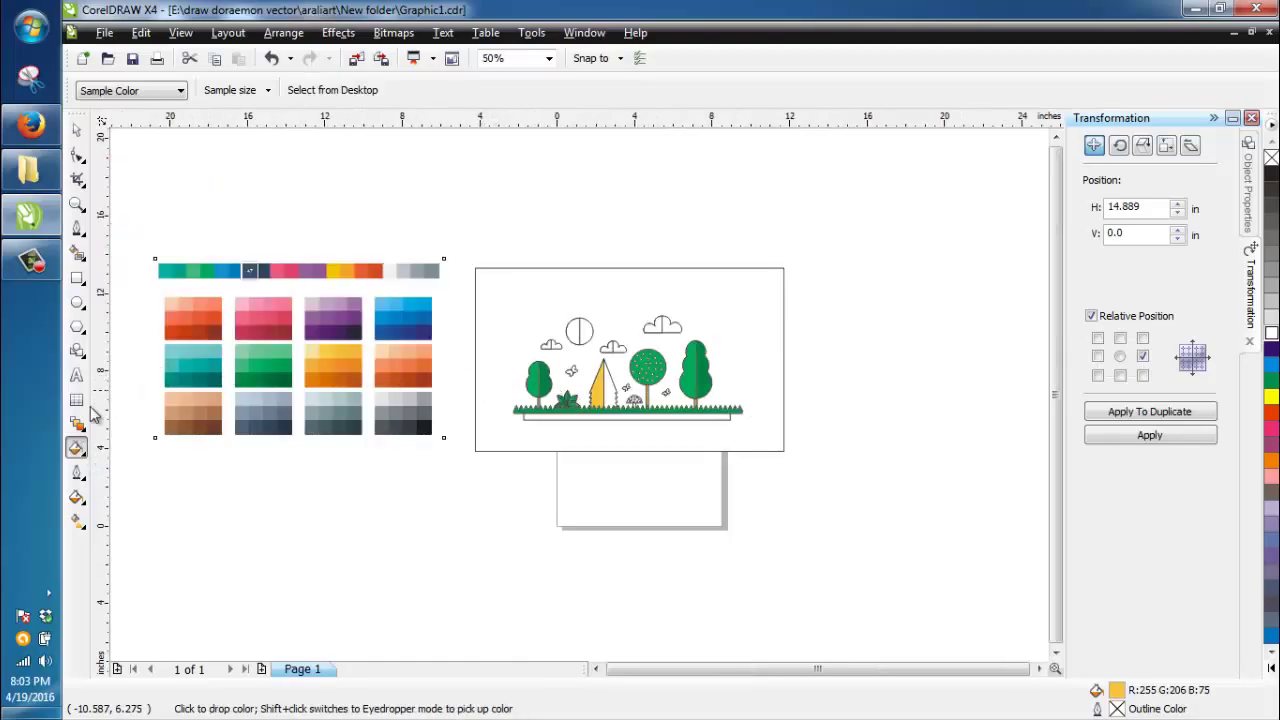
left_click(80, 455)
left_click(130, 453)
left_click(358, 360)
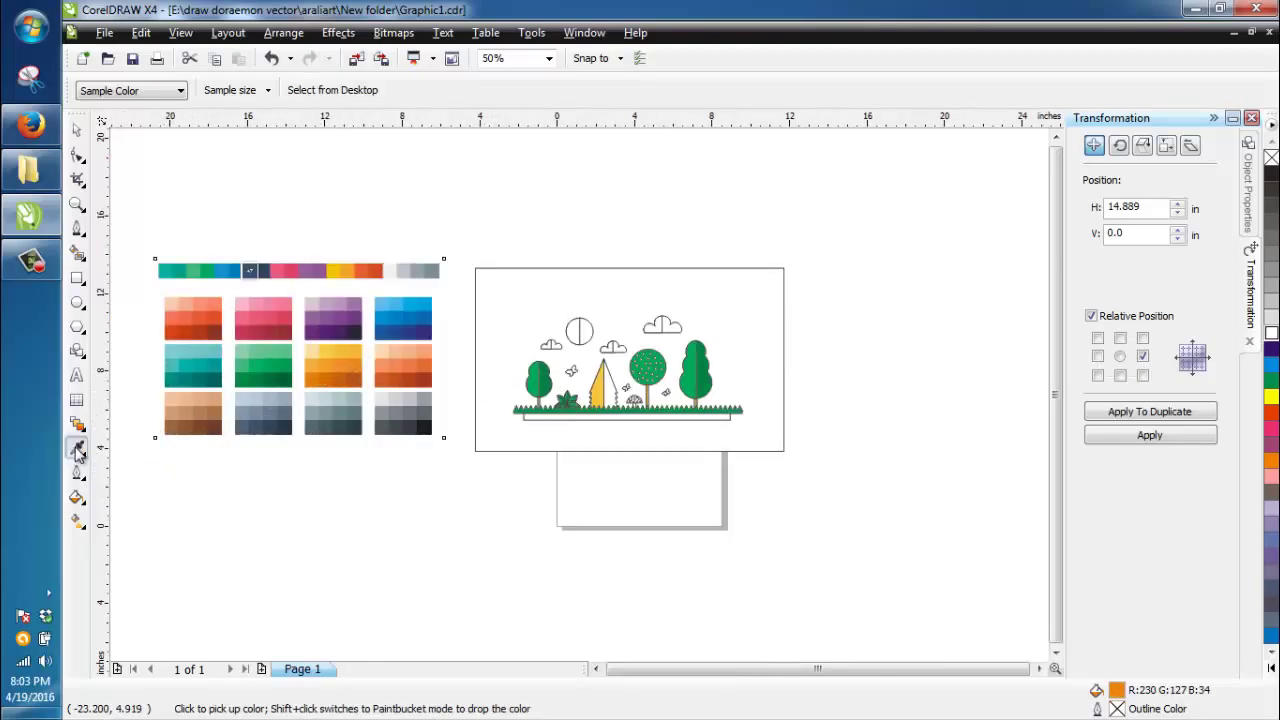
left_click(77, 447)
left_click(143, 480)
scroll(385, 440, "up", 4)
left_click(385, 440)
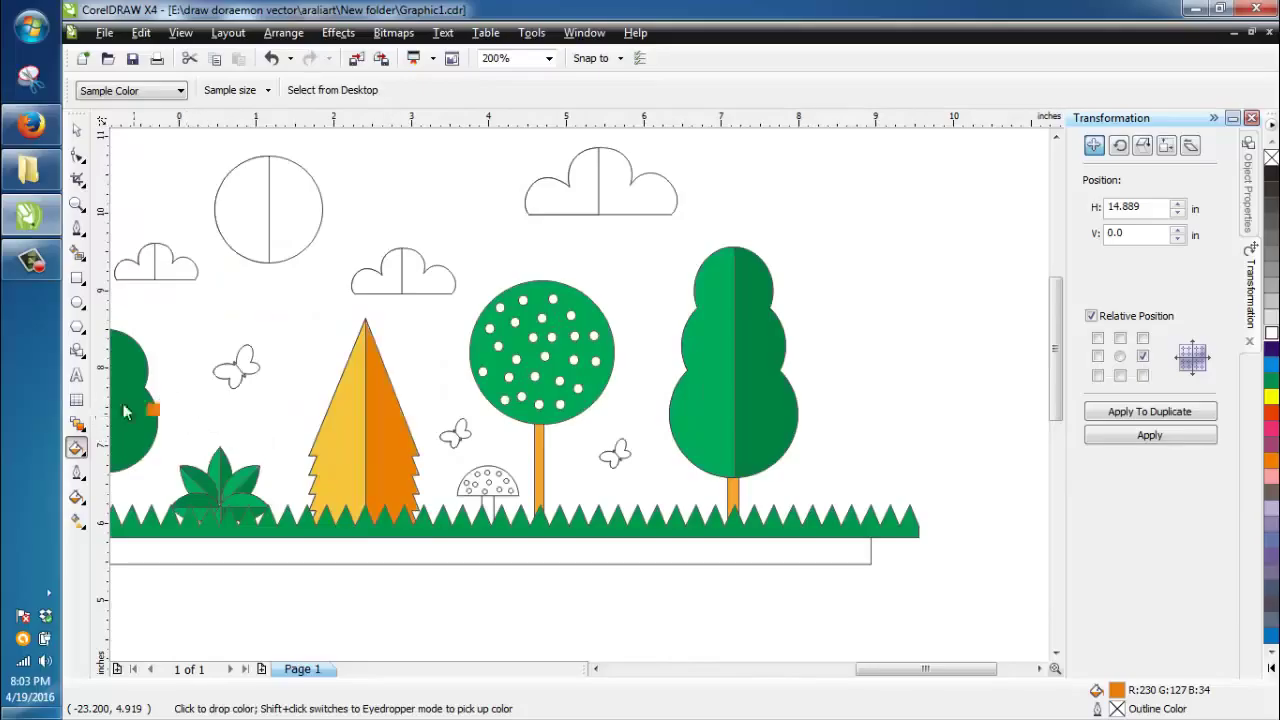
Sample the red-orange R:232 G:76 B:61 from the palette image and fill the mushroom's cap with it
left_click(77, 447)
left_click(128, 450)
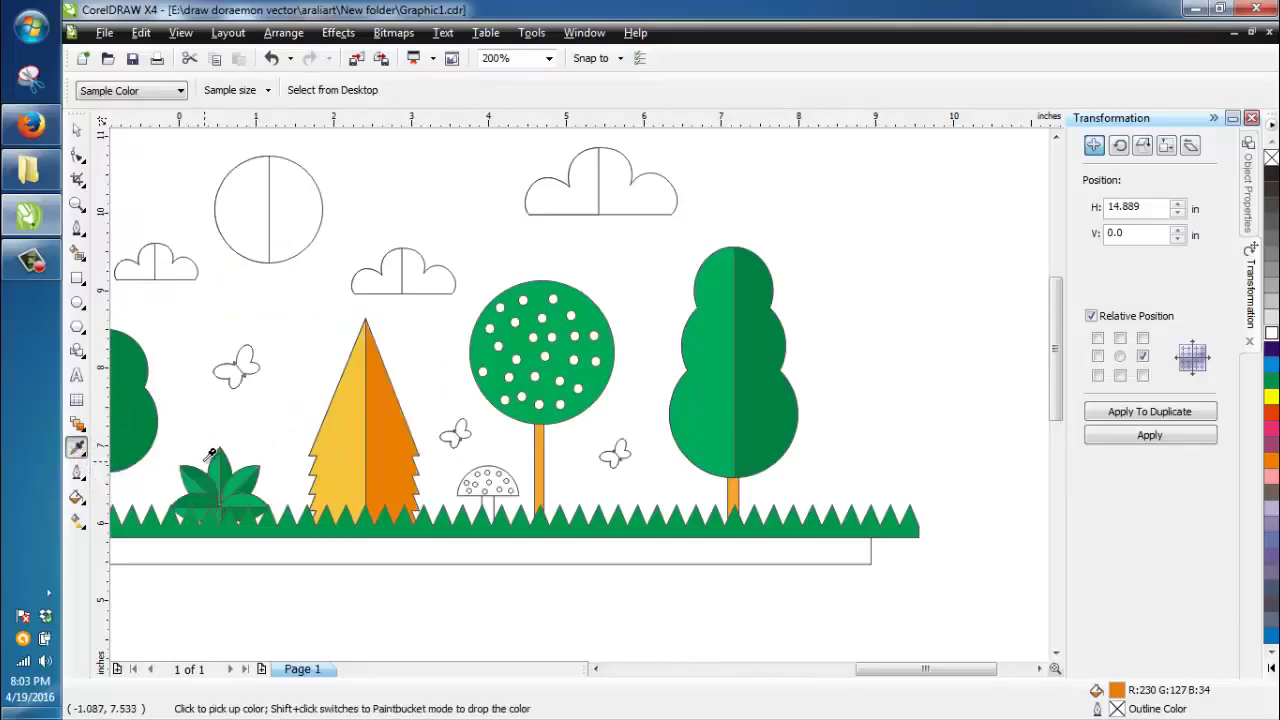
scroll(358, 462, "down", 2)
scroll(222, 242, "down", 2)
scroll(293, 370, "up", 2)
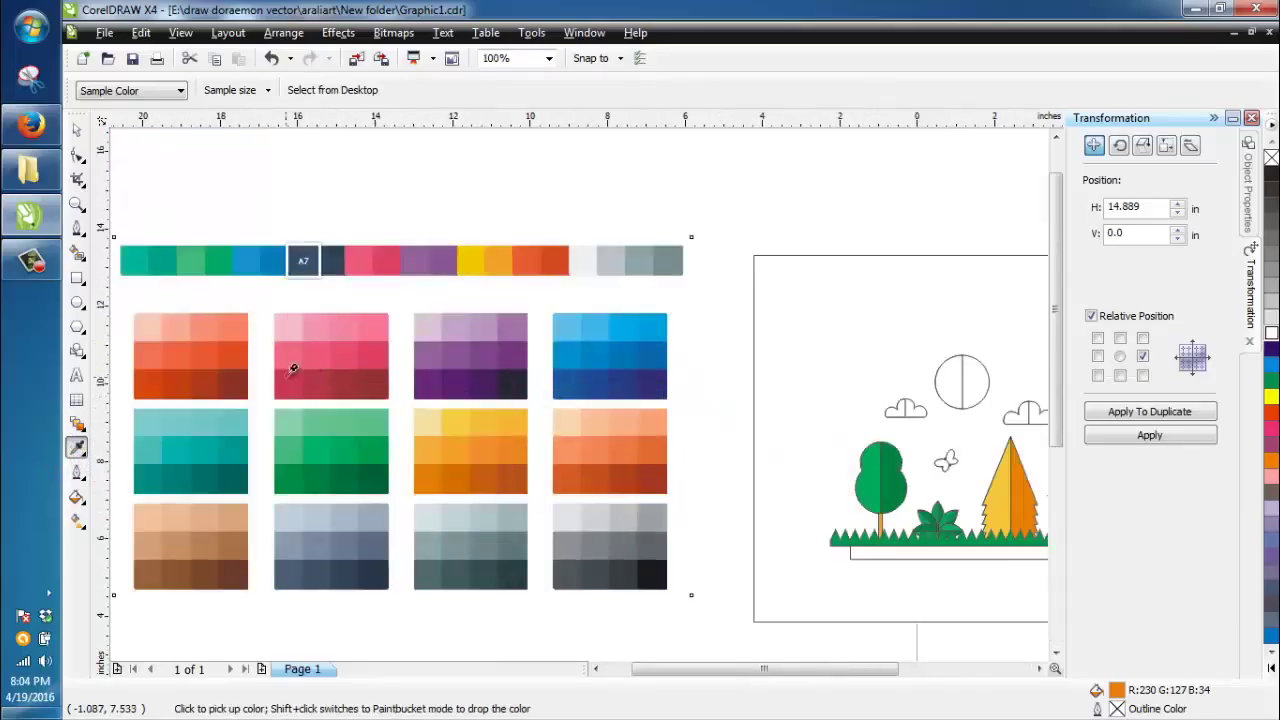
left_click(529, 264)
left_click(80, 450)
left_click(128, 476)
scroll(565, 390, "up", 5)
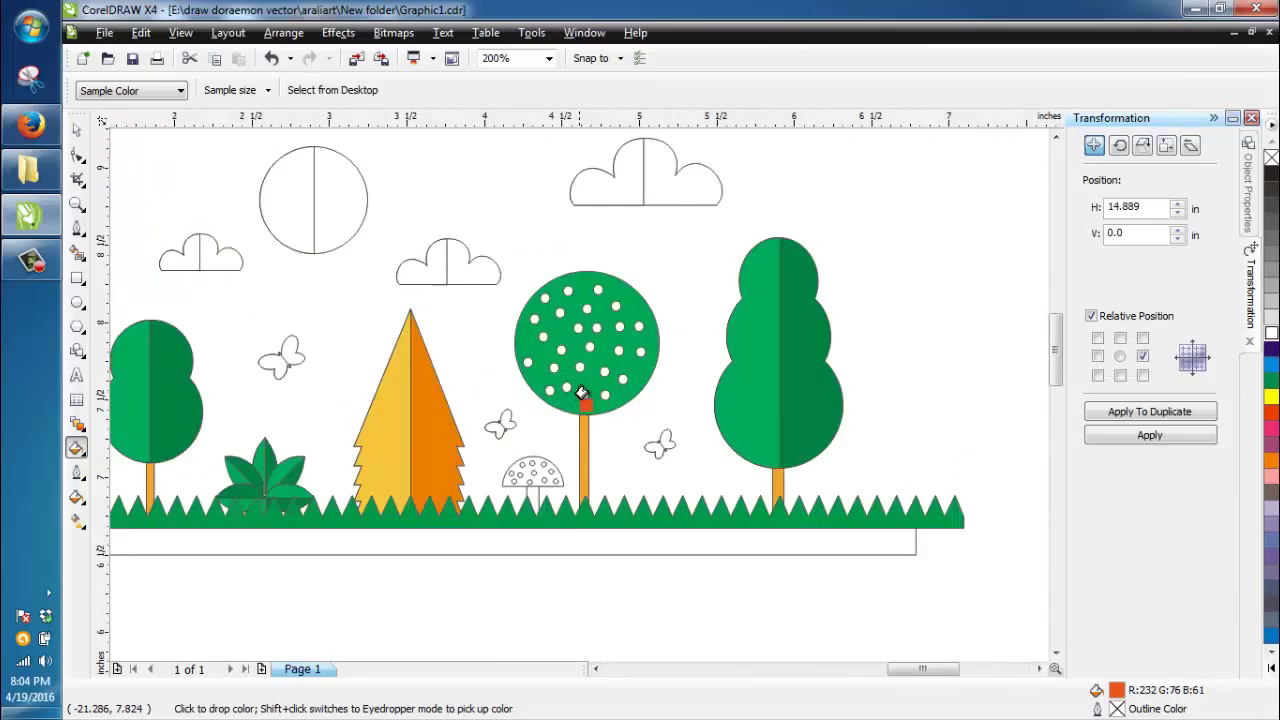
left_click(552, 346)
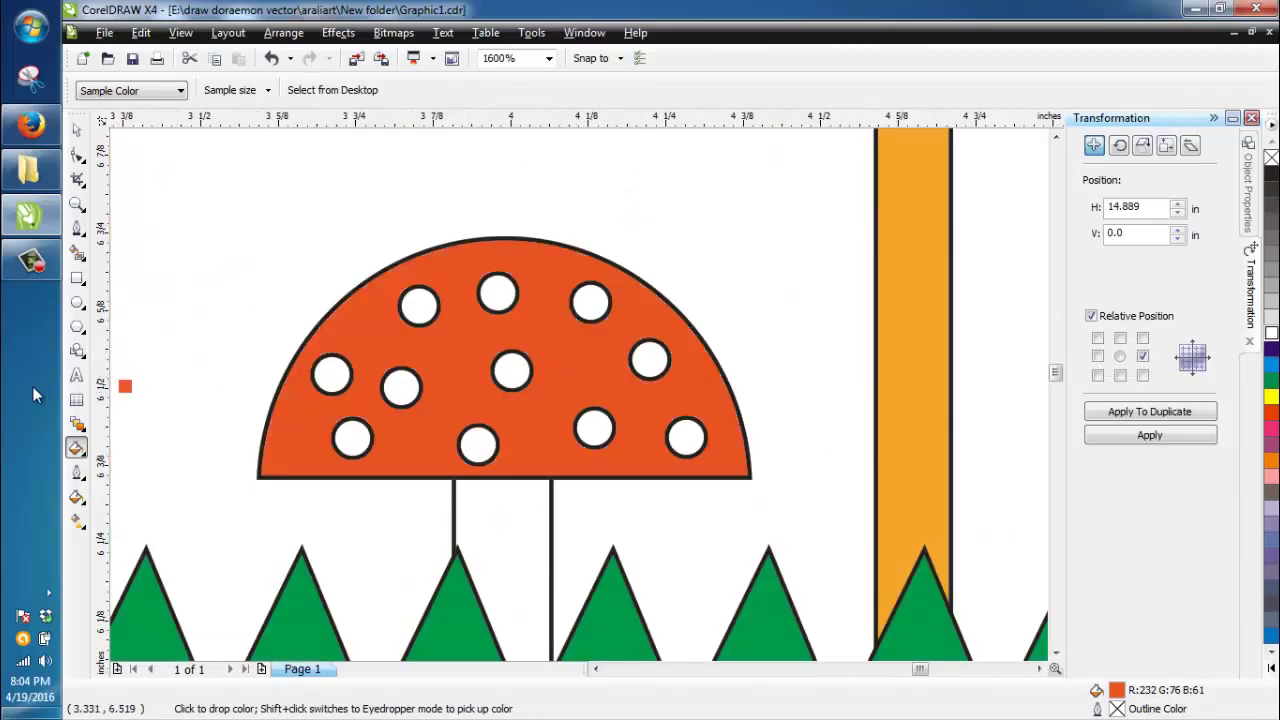
Sample the cream color R:253 G:227 B:168 from the palette image and fill the mushroom's stem with it
left_click(77, 447)
scroll(443, 343, "down", 10)
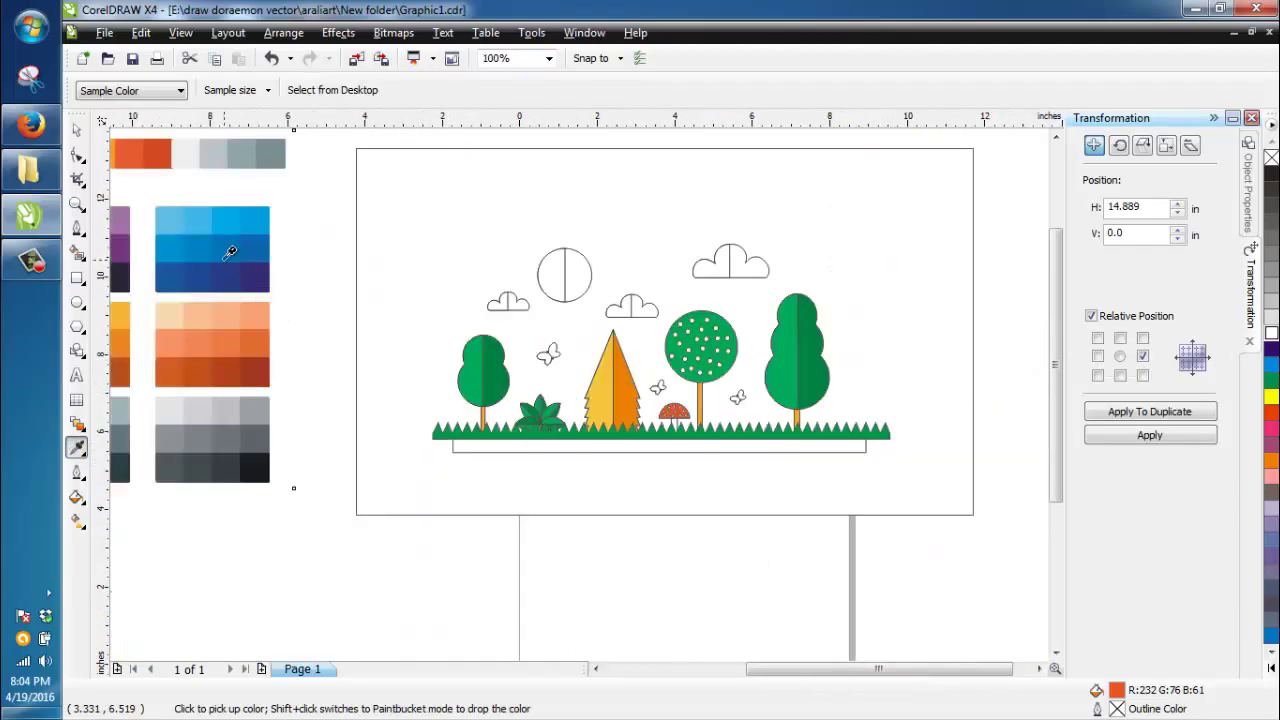
left_click(474, 405)
left_click(77, 452)
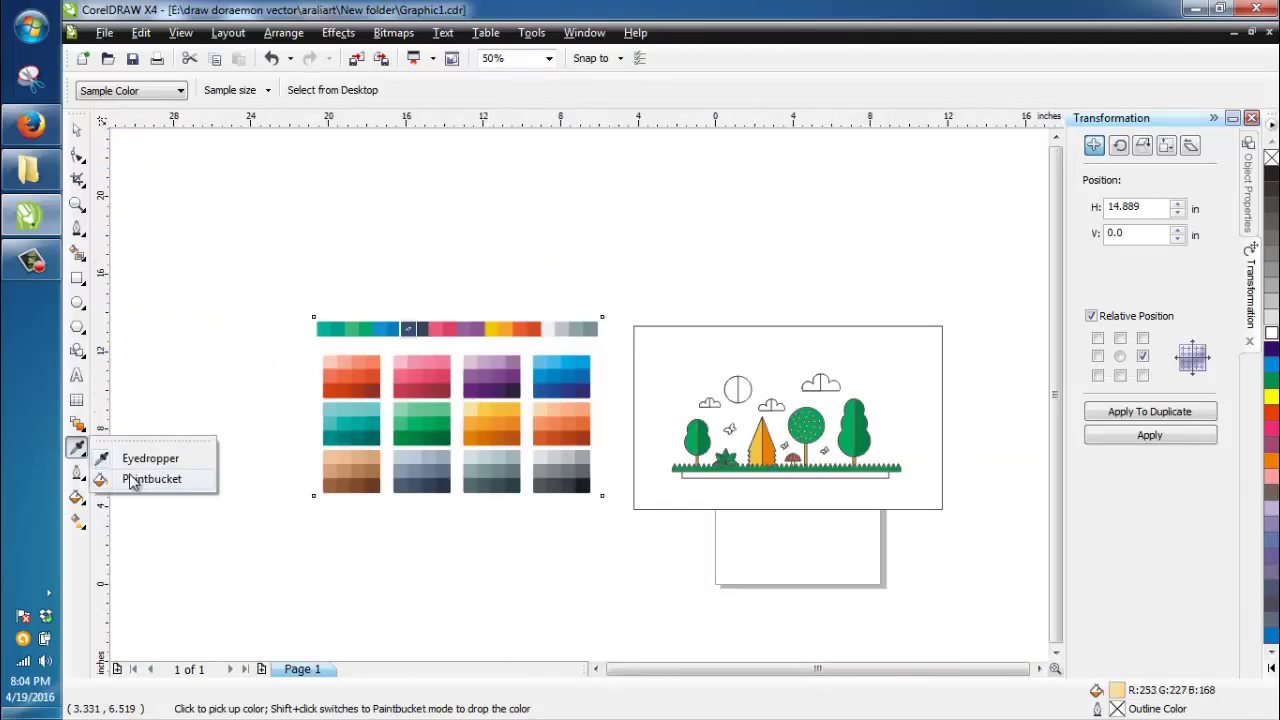
left_click(129, 480)
scroll(571, 386, "up", 10)
left_click(473, 248)
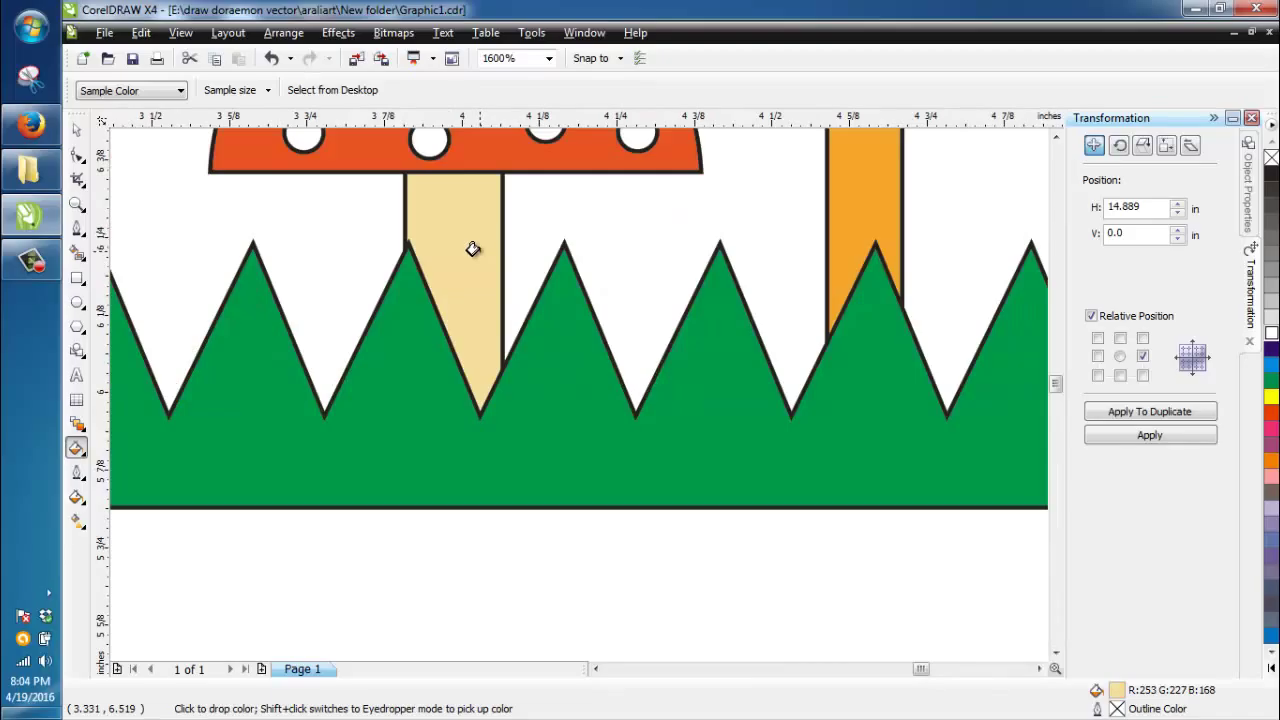
Sample the off-white R:236 G:240 B:241 from the palette image and fill the lower-right and central spots of the mushroom cap
left_click(77, 450)
left_click(129, 452)
scroll(202, 416, "down", 5)
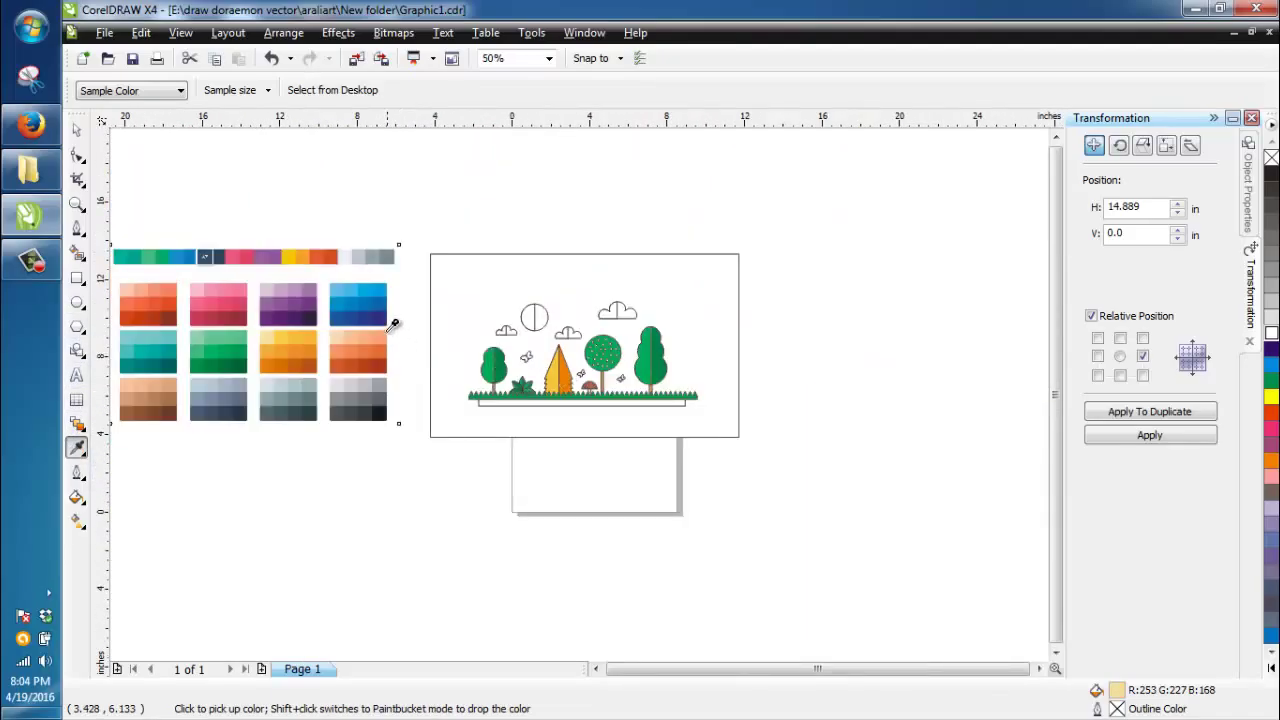
scroll(386, 331, "up", 1)
left_click(501, 246)
left_click(77, 452)
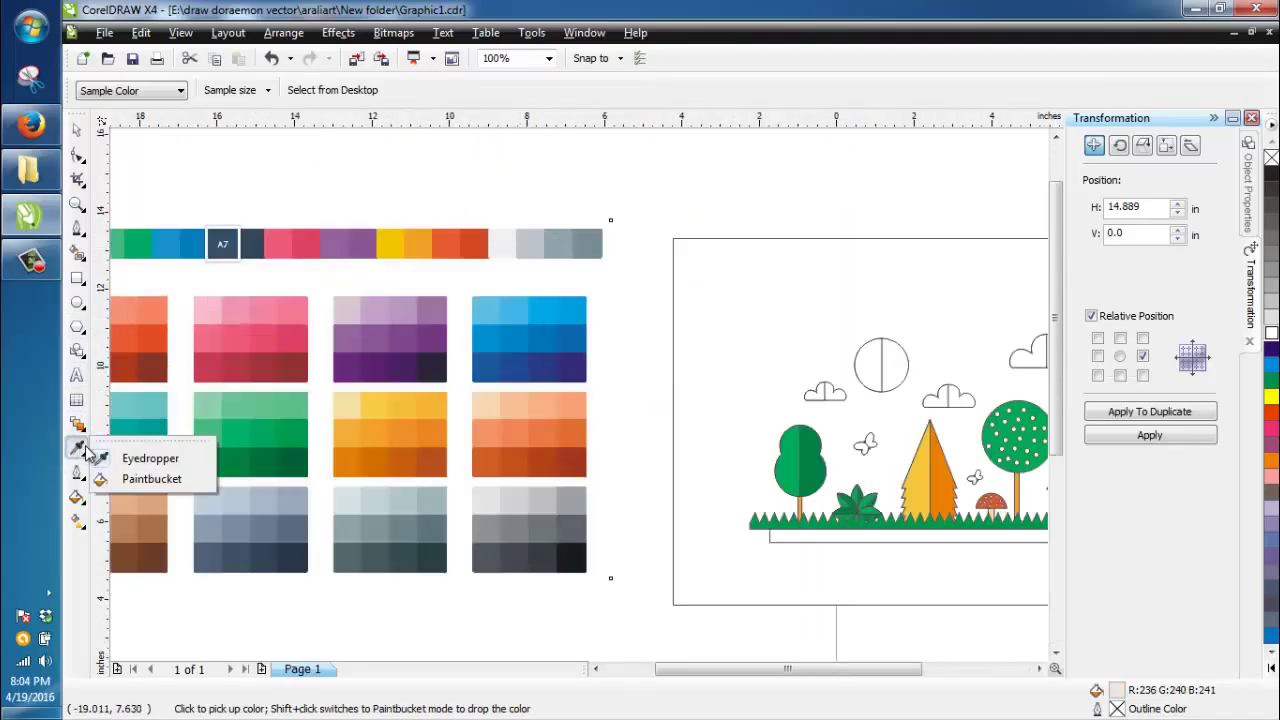
left_click(129, 478)
scroll(571, 391, "up", 4)
scroll(600, 395, "down", 2)
scroll(620, 391, "up", 8)
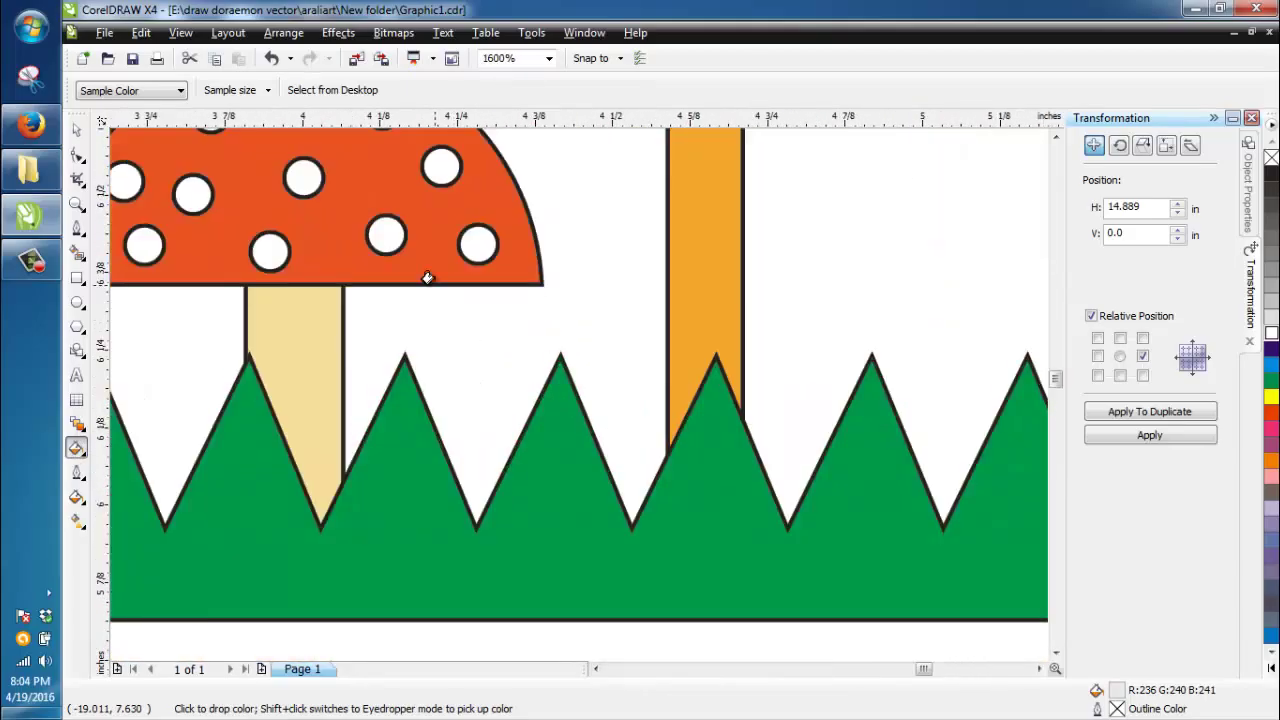
left_click(551, 246)
left_click(441, 382)
left_click(276, 266)
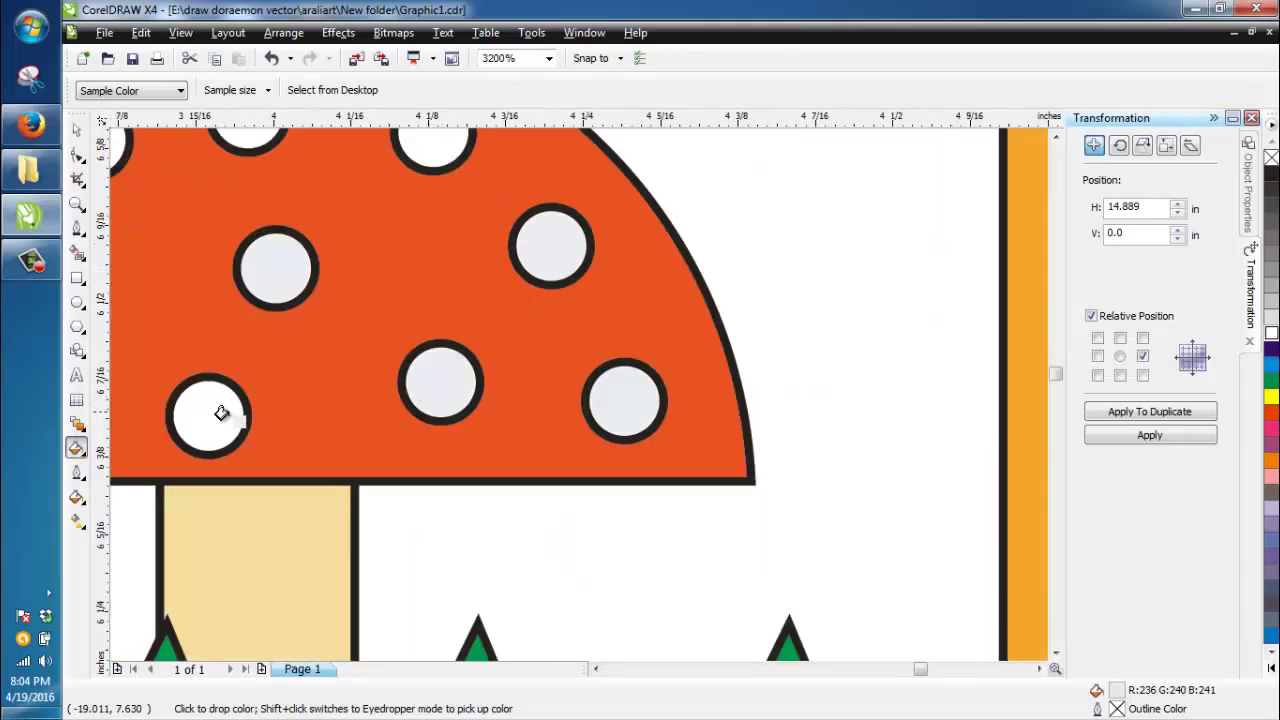
left_click(209, 415)
Fill the remaining left and upper spots of the mushroom cap with the same off-white
scroll(571, 390, "down", 1)
left_click(570, 397)
left_click(586, 317)
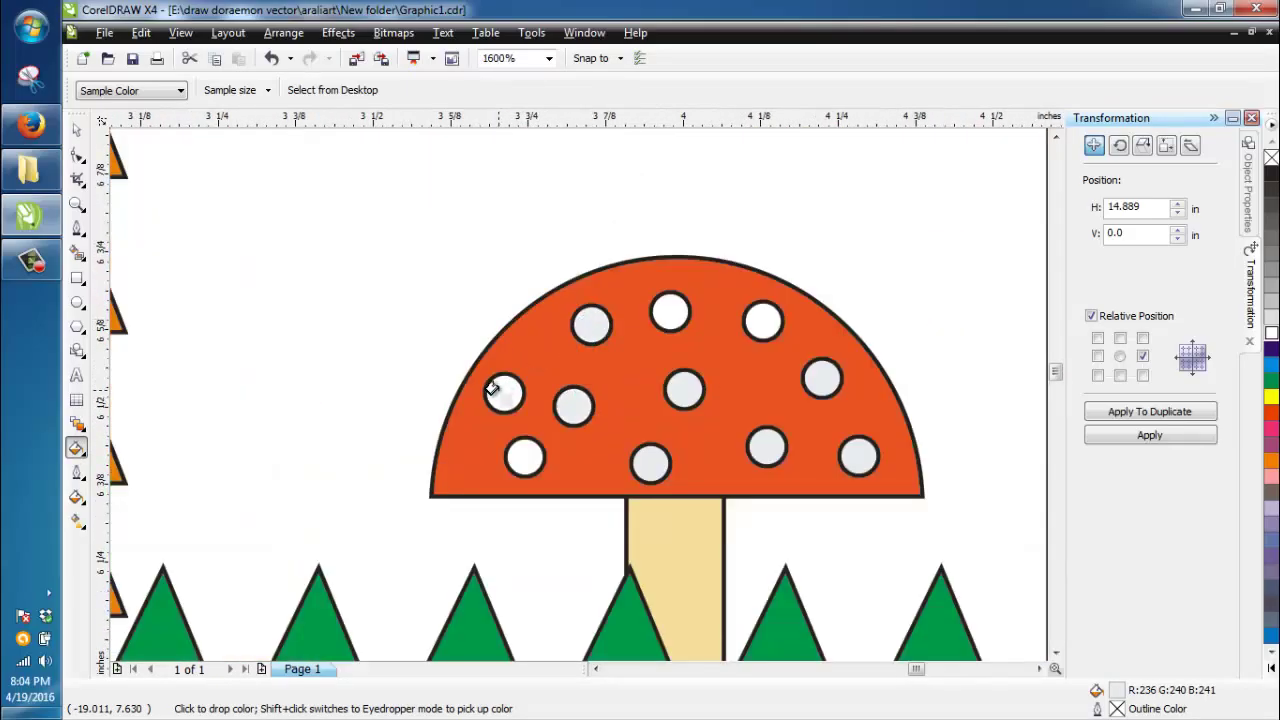
left_click(509, 389)
left_click(523, 449)
left_click(657, 310)
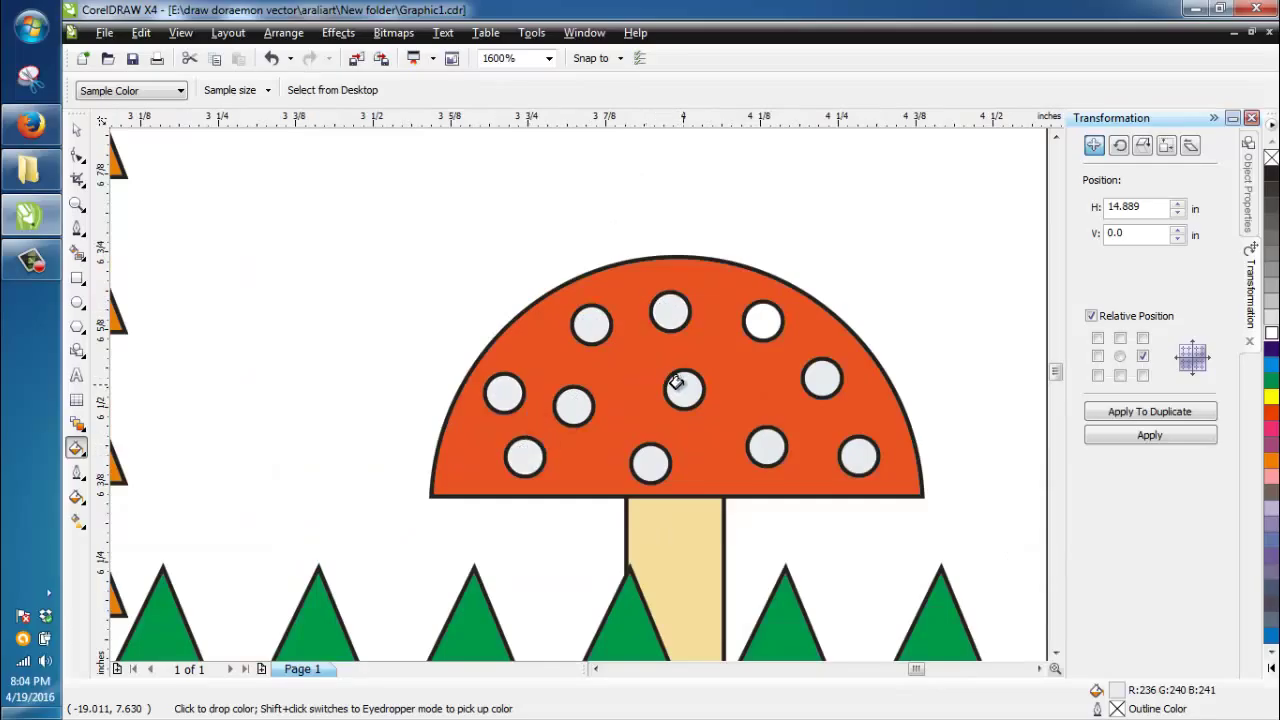
left_click(768, 314)
scroll(620, 380, "down", 3)
scroll(574, 394, "up", 4)
scroll(530, 360, "down", 1)
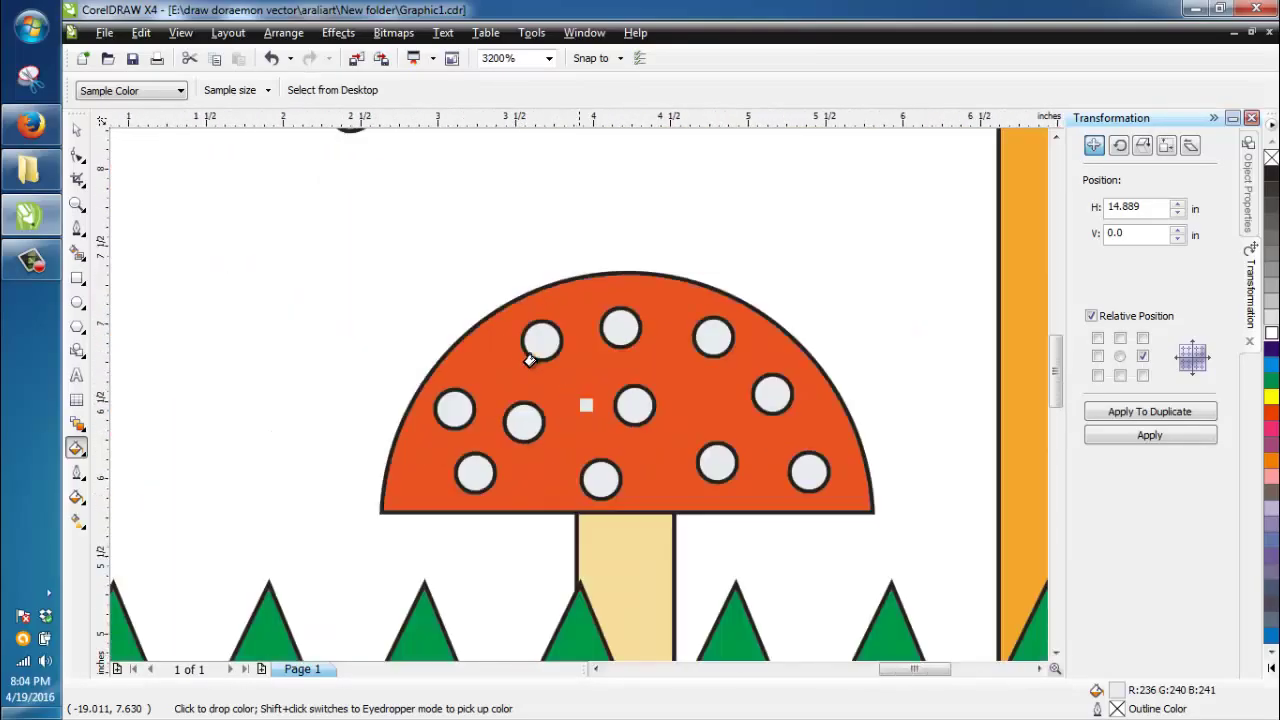
Sample the red-orange R:232 G:76 B:61 from the palette image and fill the upper-left dots of the round tree's crown
scroll(530, 360, "down", 4)
left_click(77, 448)
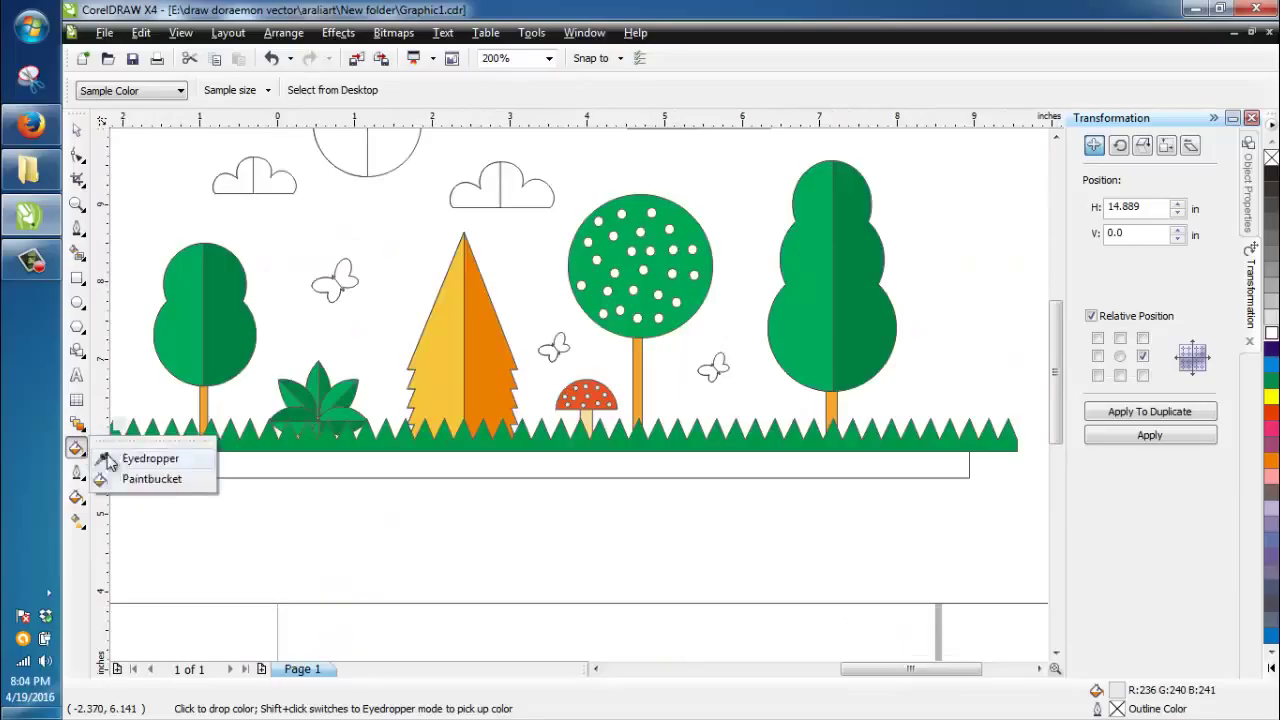
left_click(140, 458)
scroll(567, 377, "down", 2)
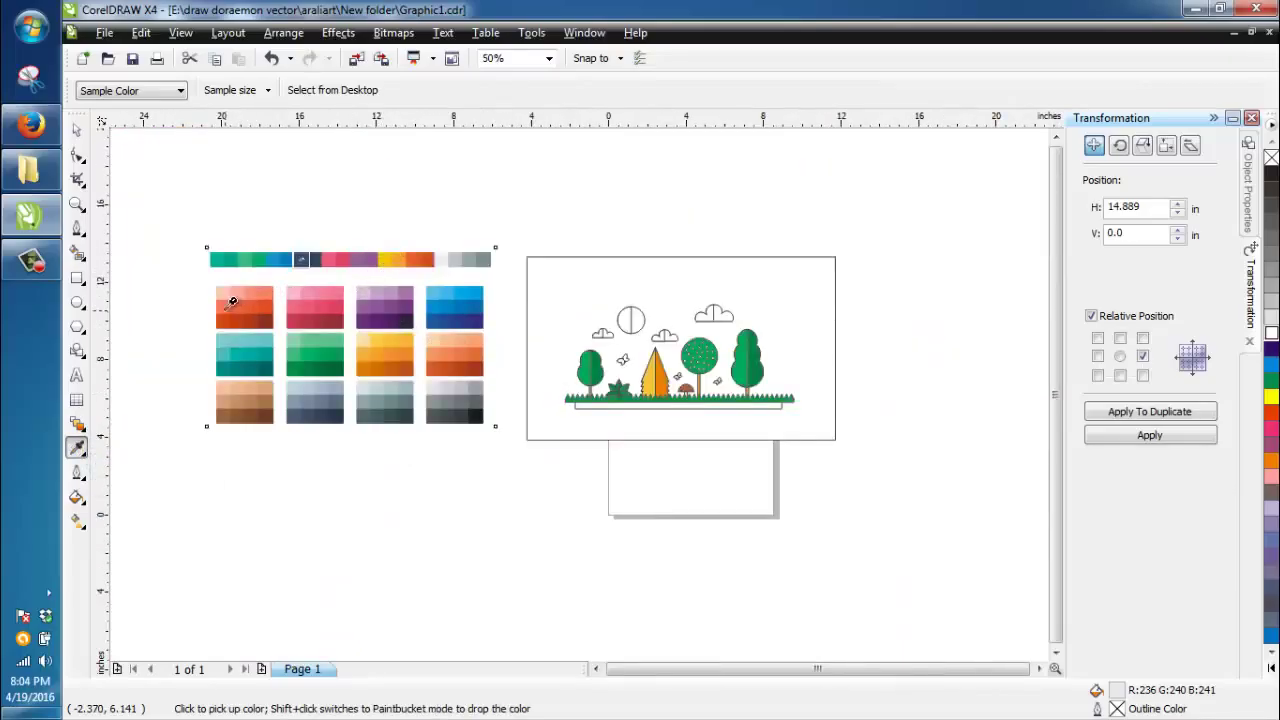
left_click(257, 302)
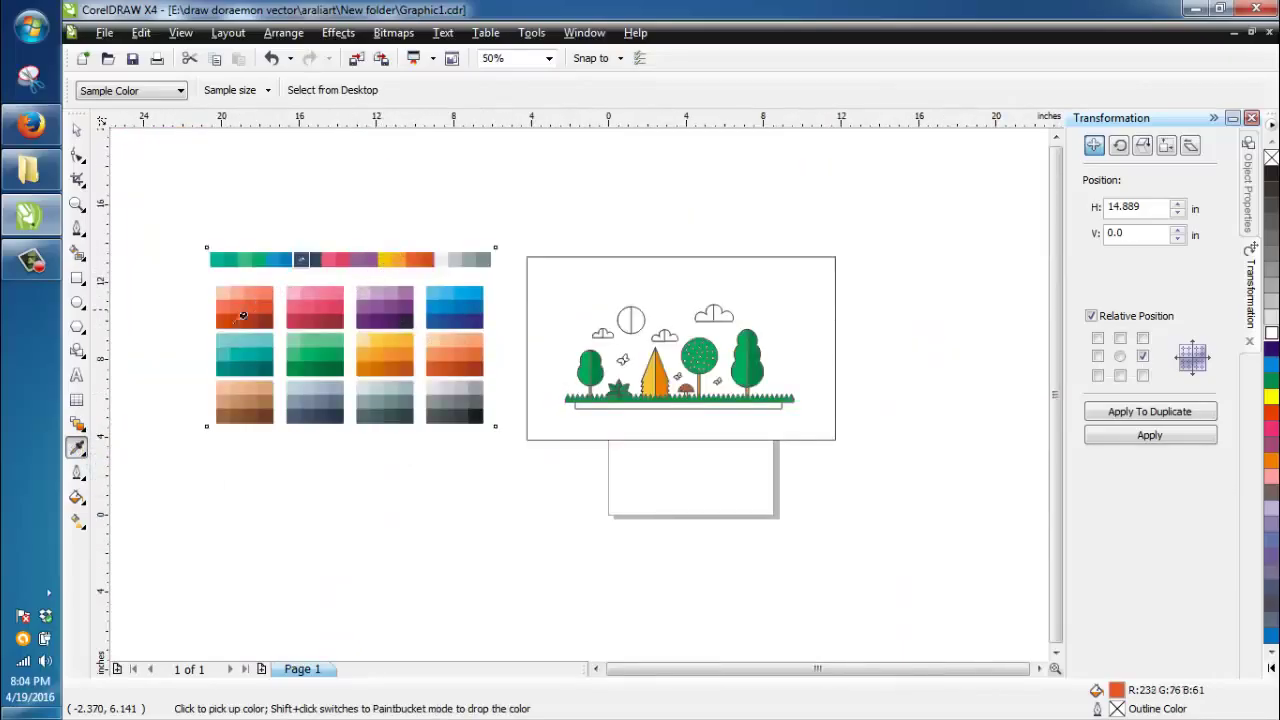
left_click(77, 448)
left_click(140, 482)
scroll(686, 350, "up", 5)
left_click(742, 442)
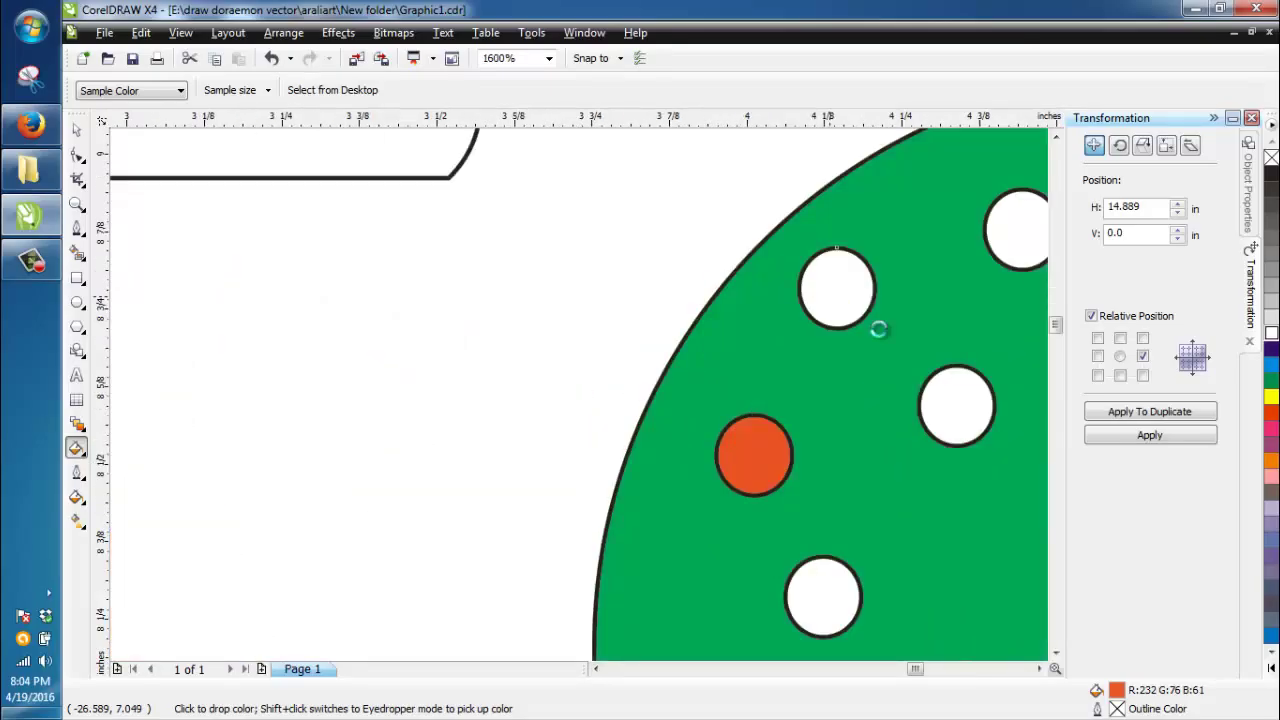
left_click(964, 408)
left_click(1010, 240)
Fill the dots across the left and middle of the round tree's crown with the same red-orange
left_click_drag(953, 606, 493, 394)
left_click(350, 398)
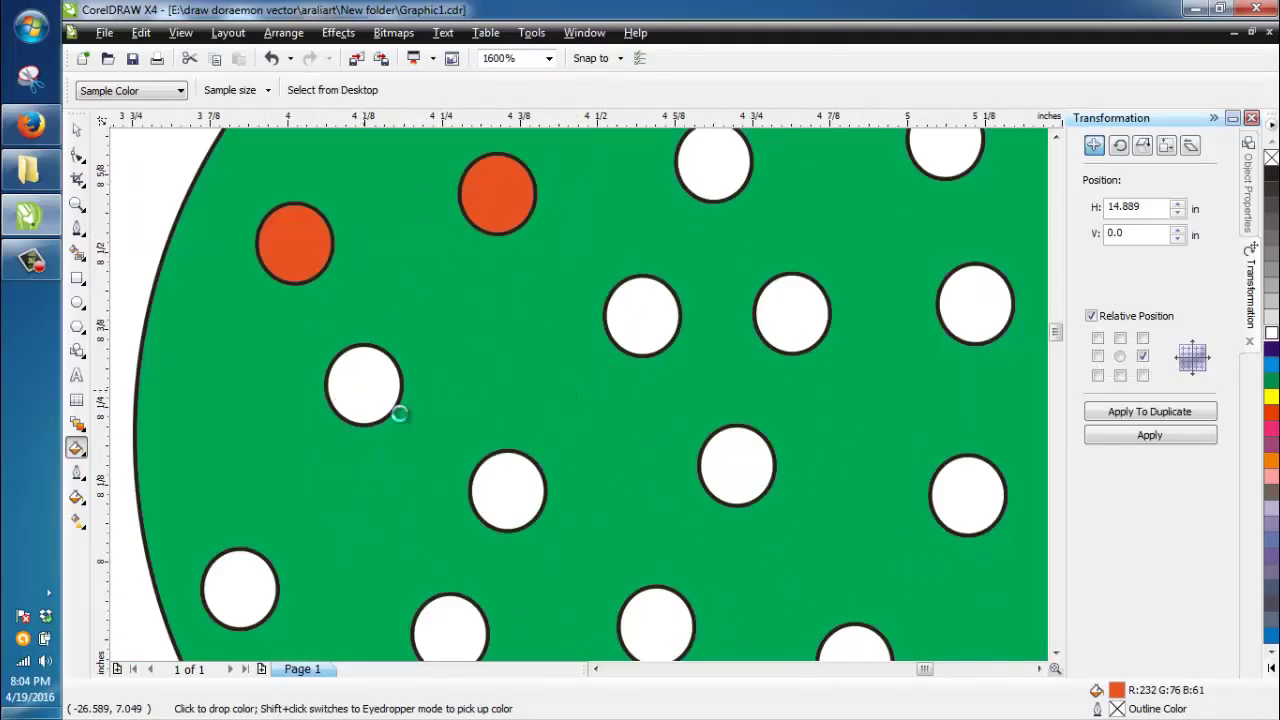
left_click(394, 408)
left_click(492, 474)
left_click(455, 614)
left_click(232, 586)
left_click(758, 448)
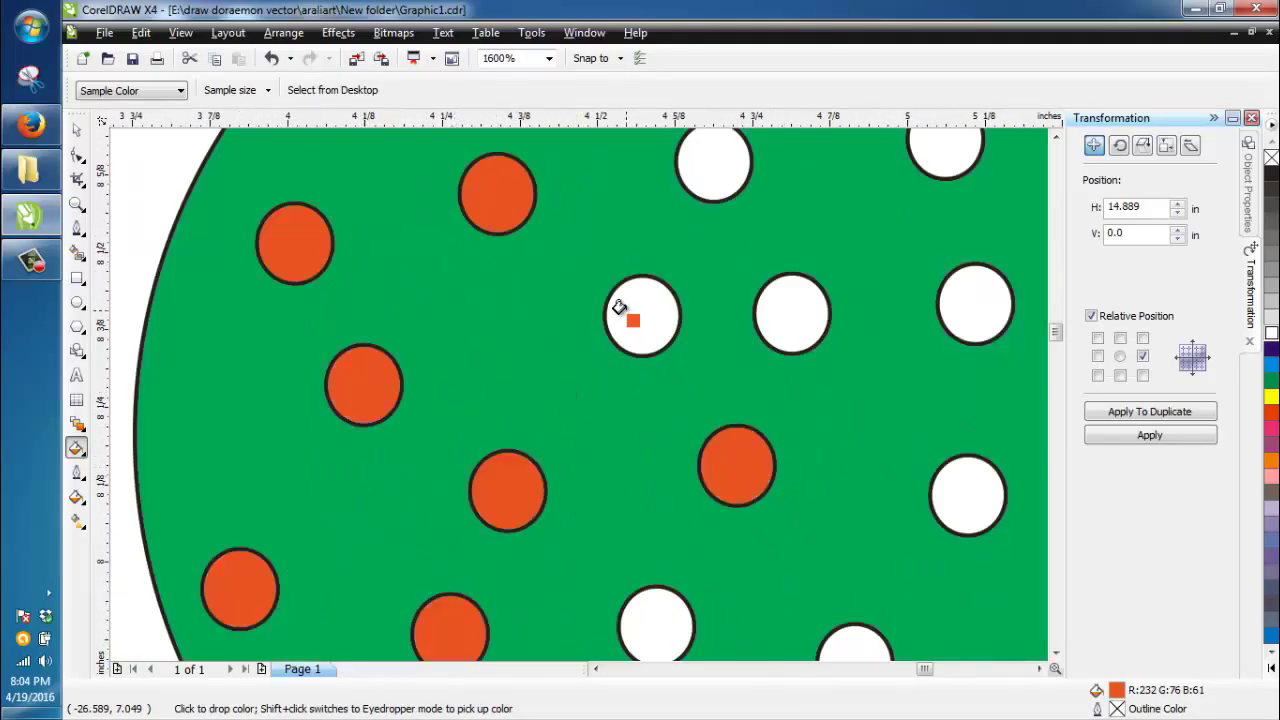
left_click(622, 312)
left_click(646, 606)
left_click(776, 320)
left_click(986, 296)
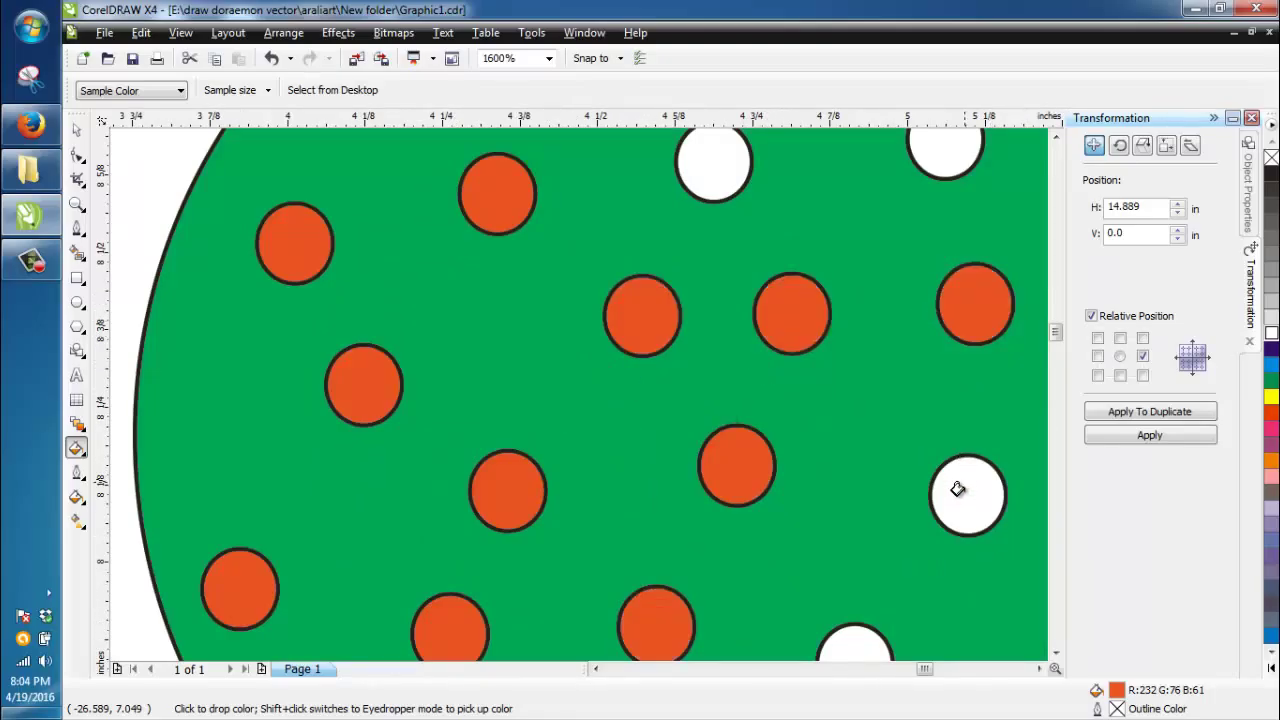
Fill the remaining right, upper and bottom dots of the round tree's crown with the red-orange
scroll(571, 409, "down", 2)
scroll(555, 425, "up", 1)
left_click(552, 432)
left_click(626, 465)
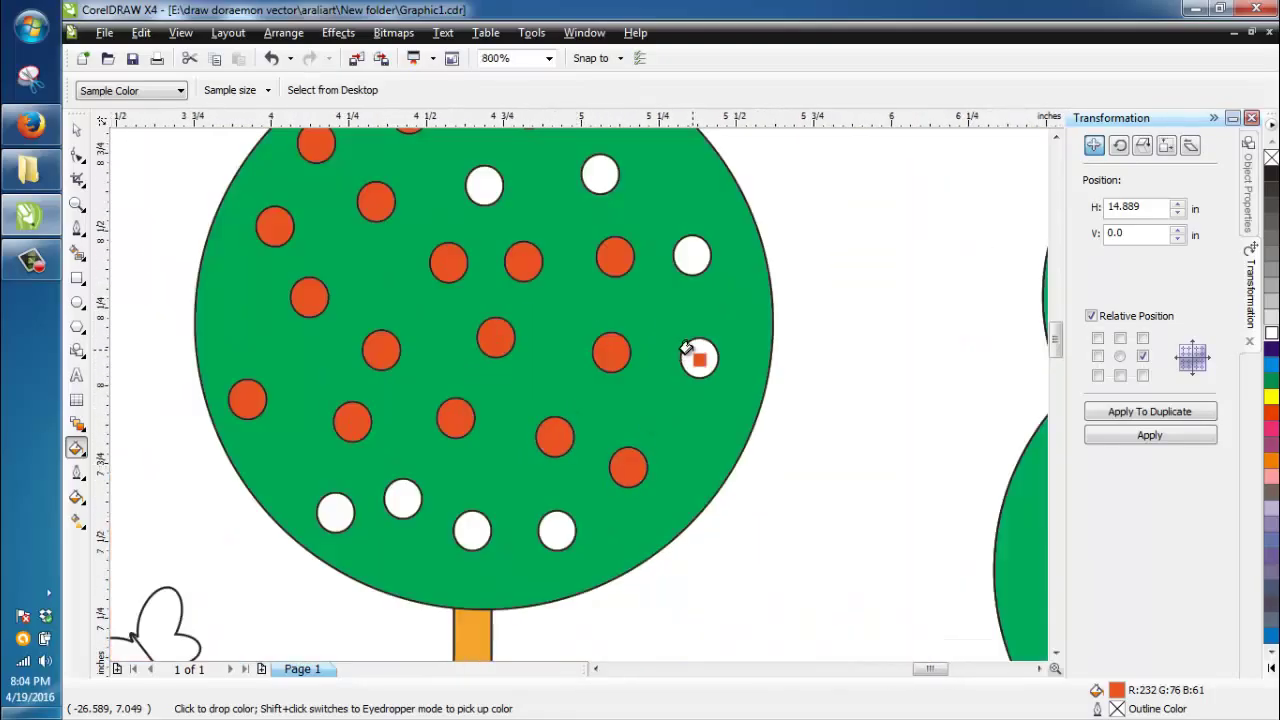
left_click(686, 348)
left_click(686, 257)
left_click(594, 171)
left_click(479, 181)
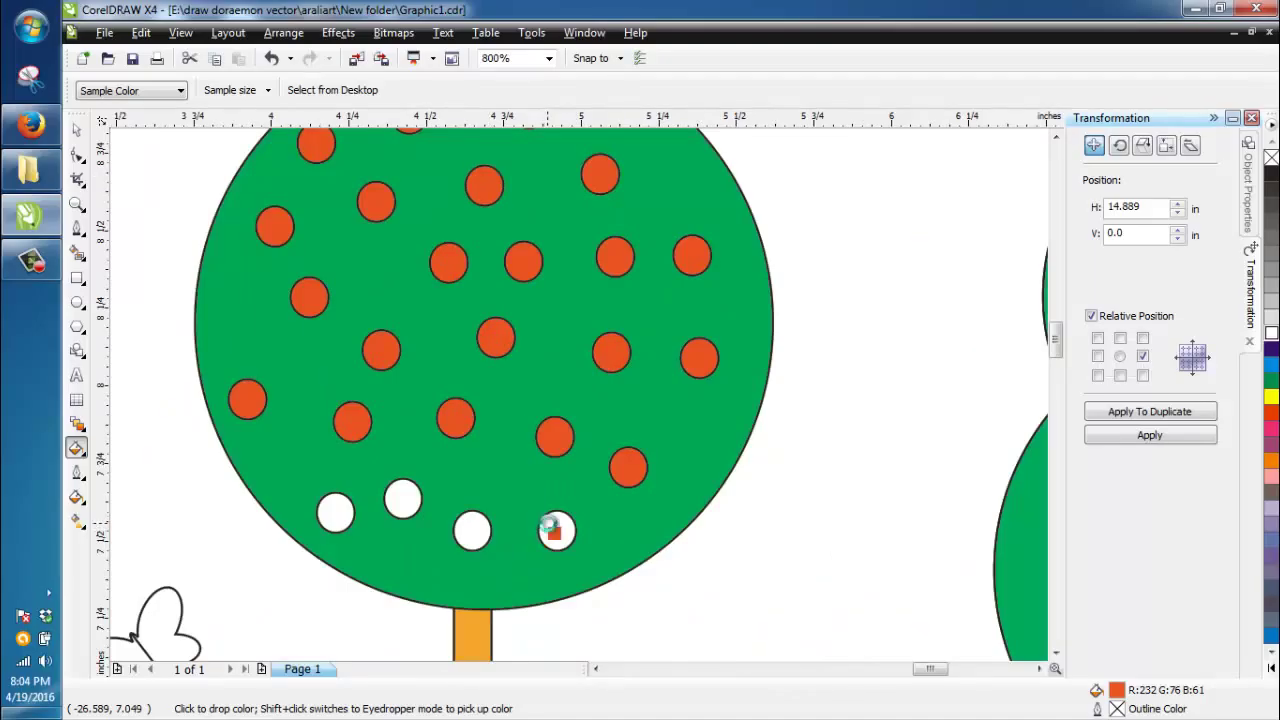
left_click(548, 524)
left_click(464, 522)
left_click(394, 490)
left_click(328, 504)
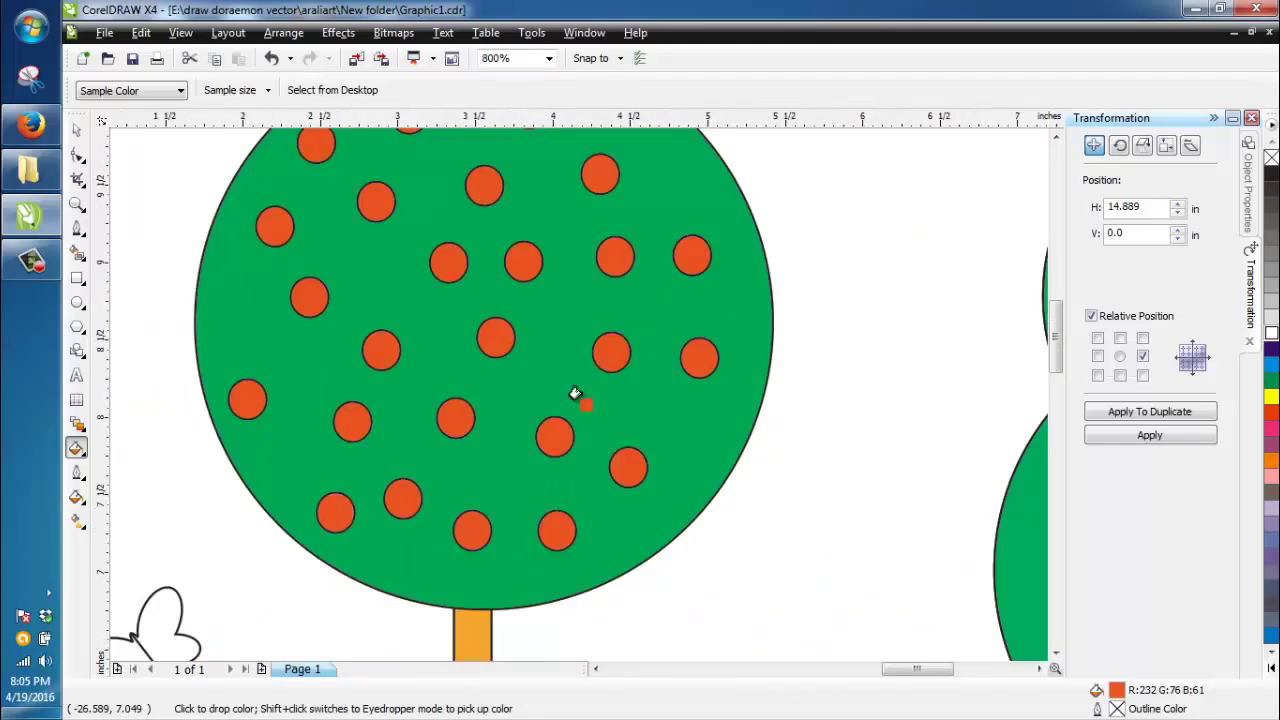
scroll(575, 393, "down", 2)
scroll(671, 277, "up", 4)
left_click(580, 406)
scroll(569, 400, "down", 4)
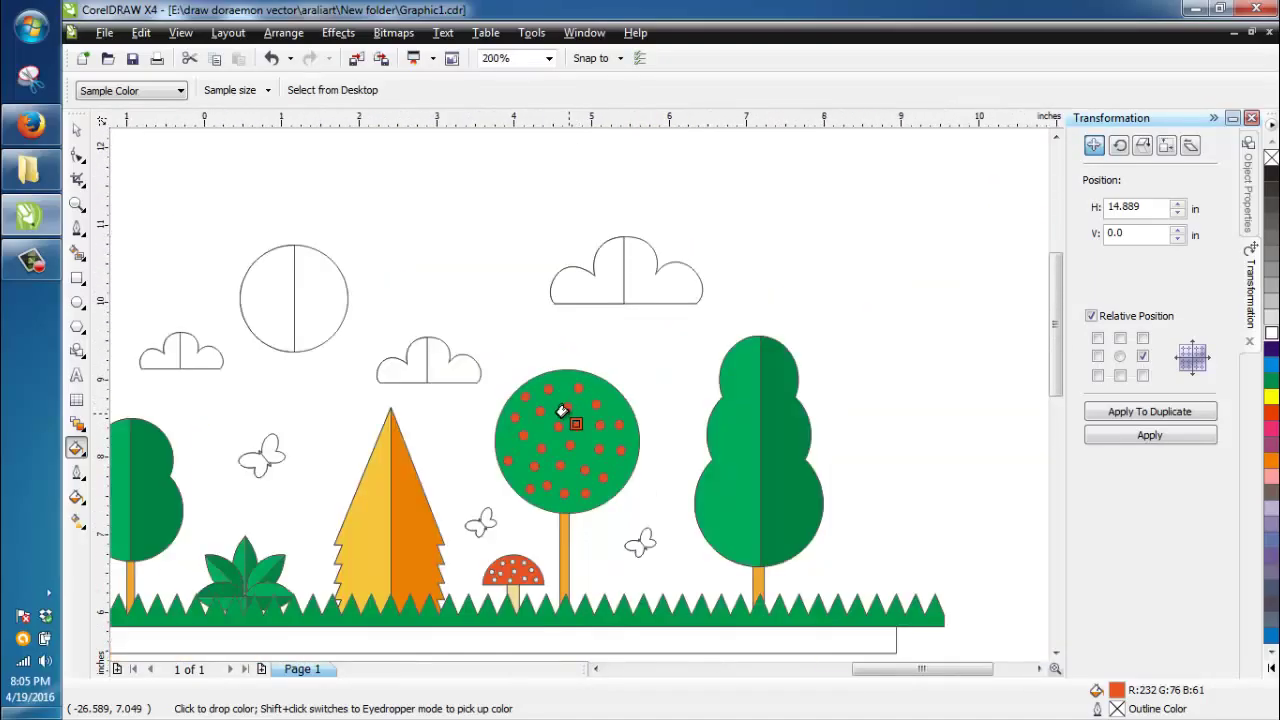
Sample the light blue R:57 G:213 B:254 from the palette image
left_click(80, 452)
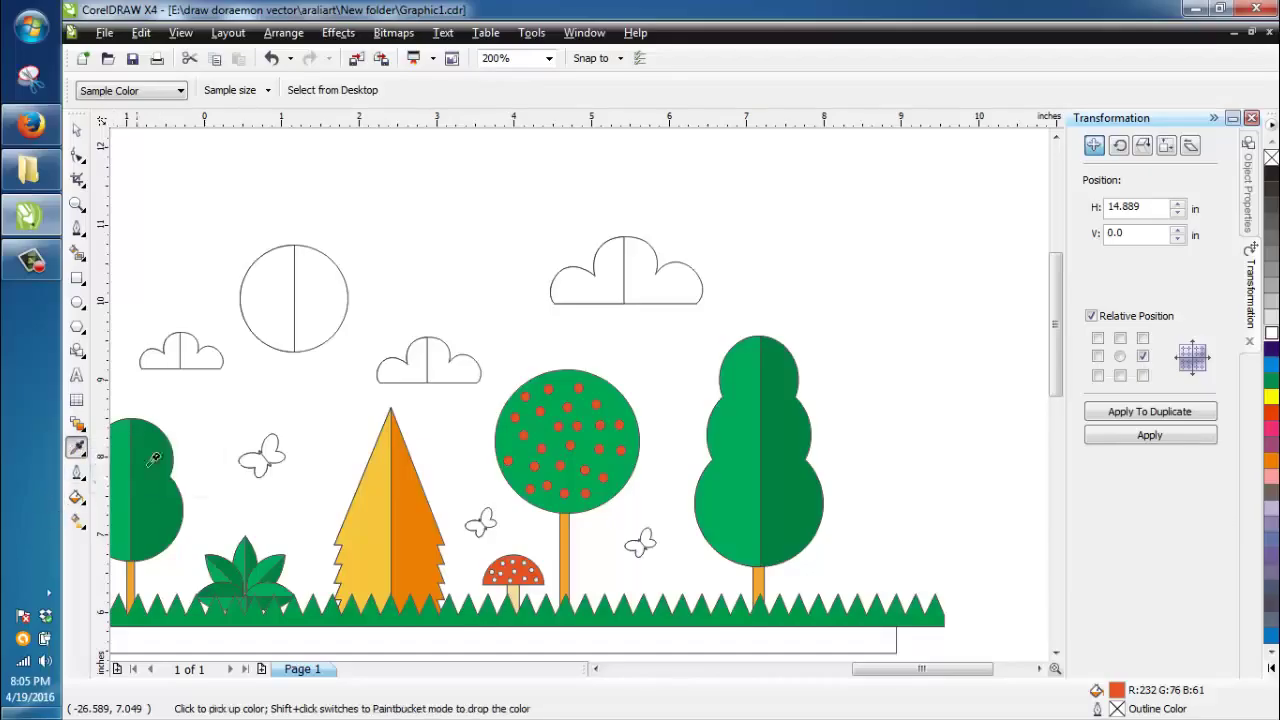
scroll(471, 384, "down", 1)
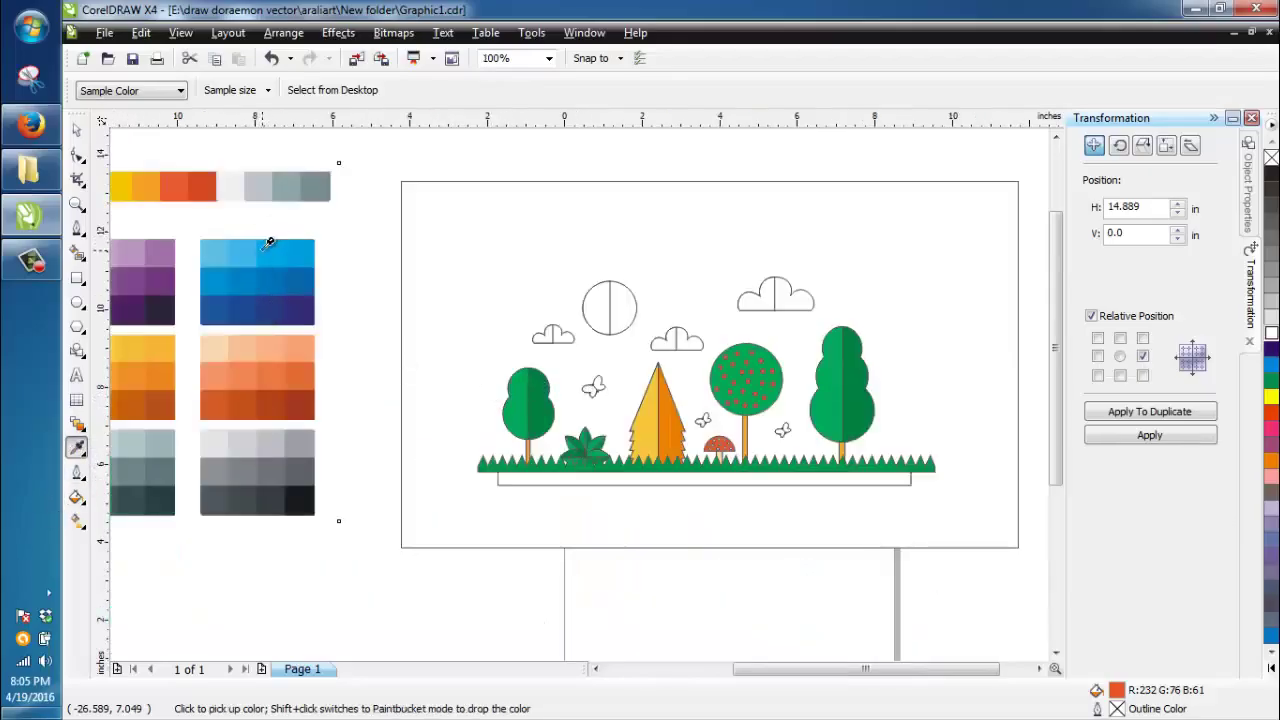
scroll(450, 370, "down", 1)
scroll(566, 420, "up", 1)
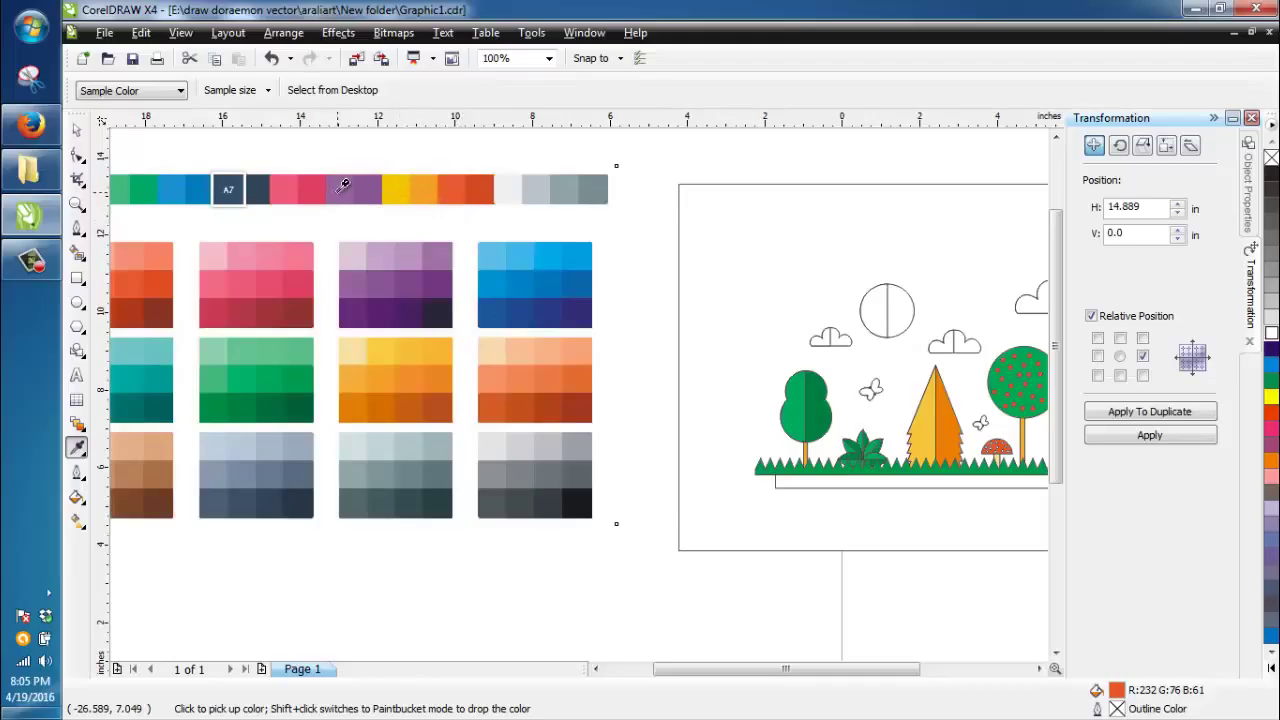
left_click(491, 247)
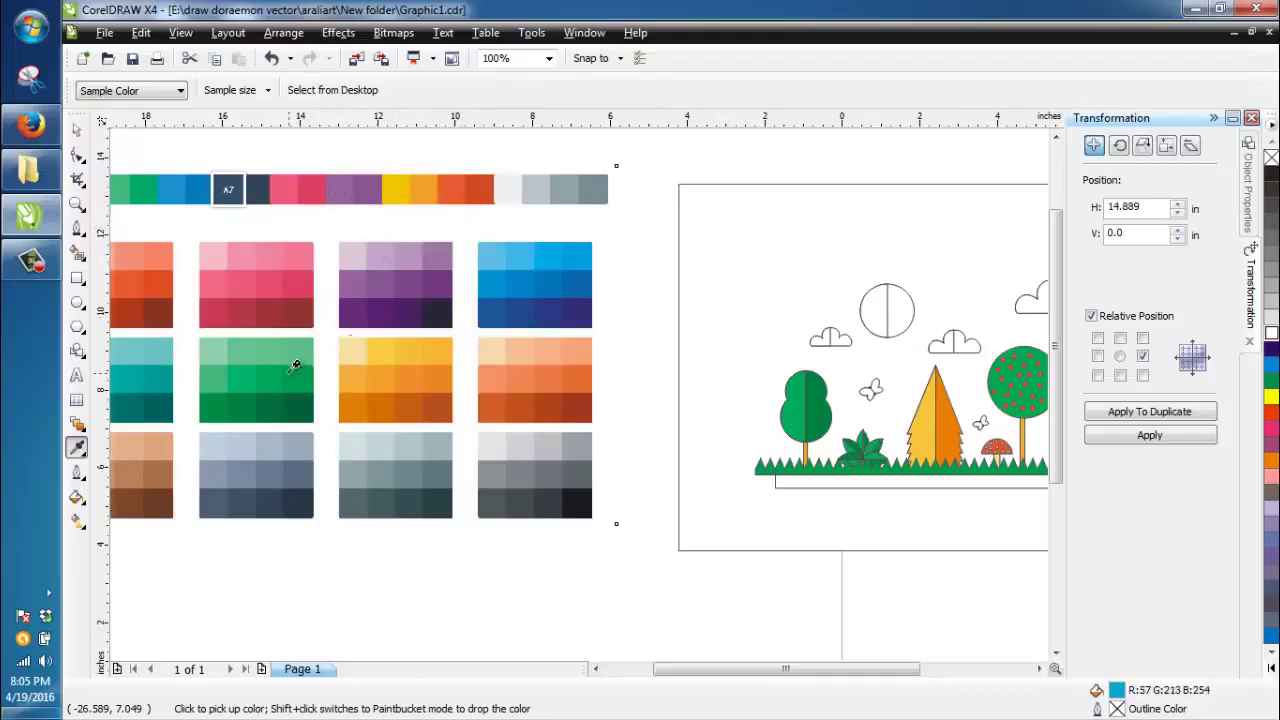
Sample the light pink R:255 G:139 B:200 from the palette image and fill the left wings of the butterfly beside the yellow tree's left side
scroll(335, 351, "down", 1)
scroll(671, 414, "up", 1)
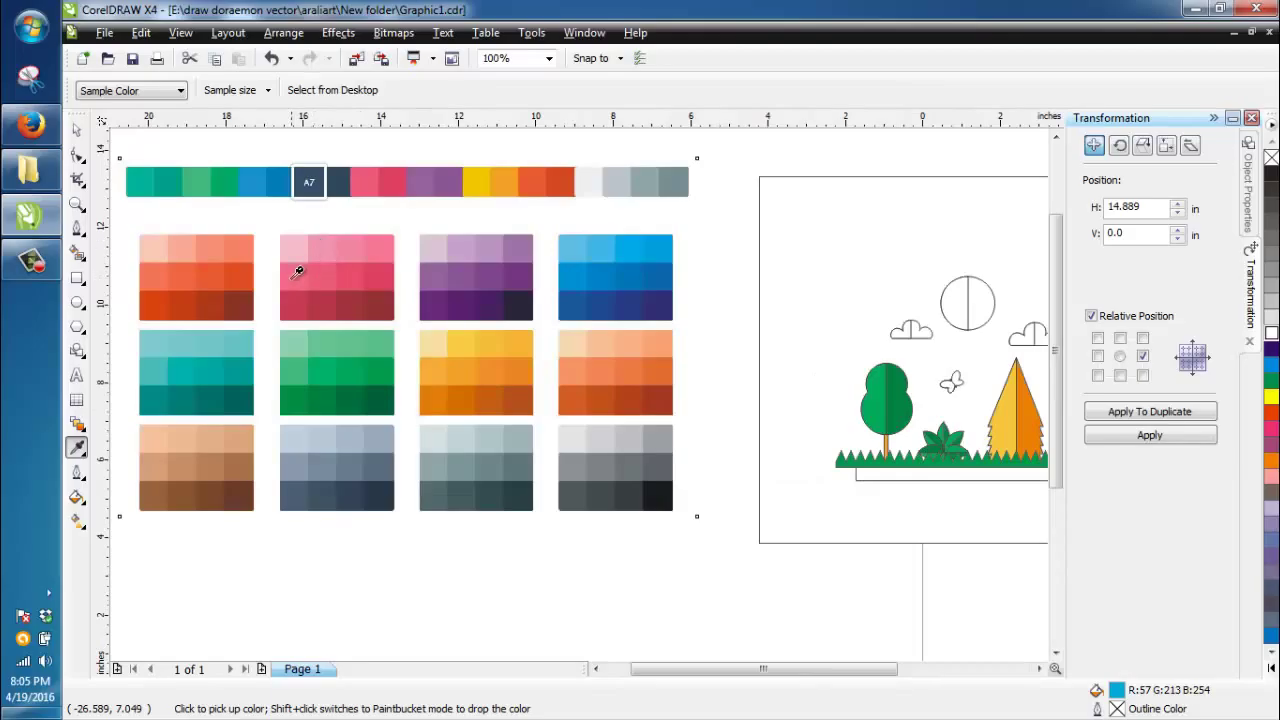
left_click(326, 241)
left_click(77, 447)
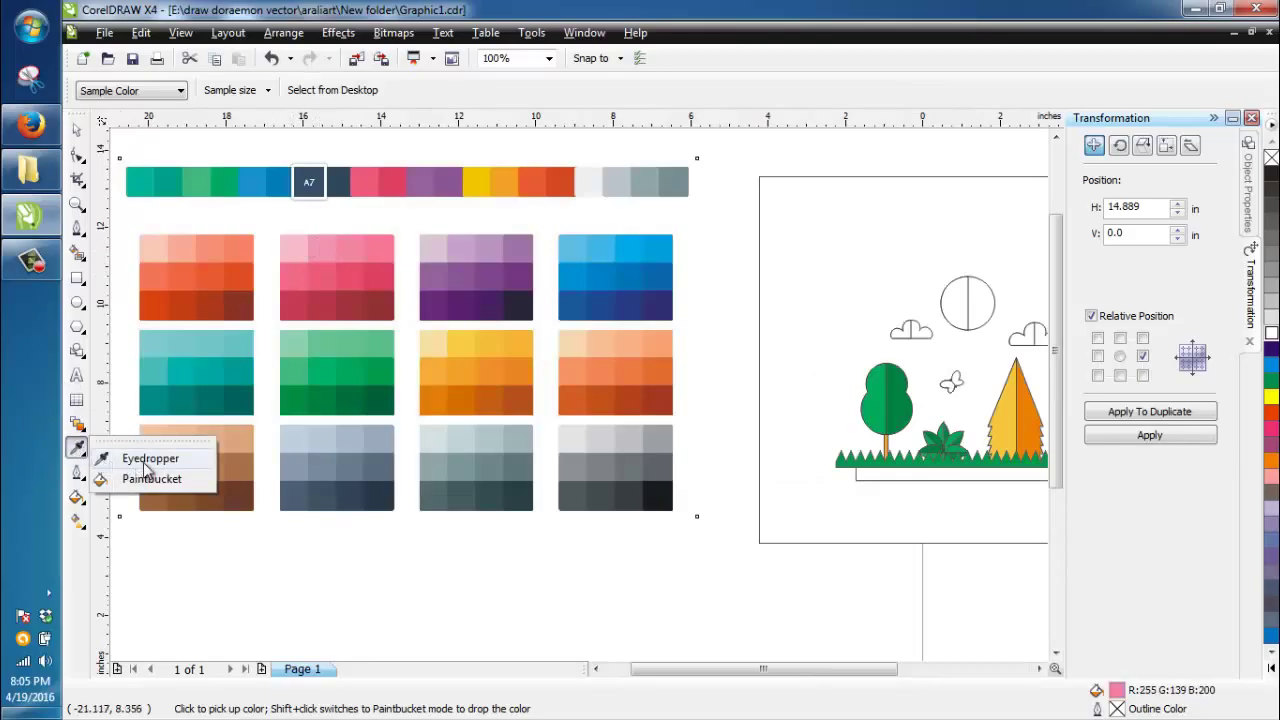
left_click(120, 477)
scroll(761, 451, "up", 3)
scroll(486, 343, "down", 4)
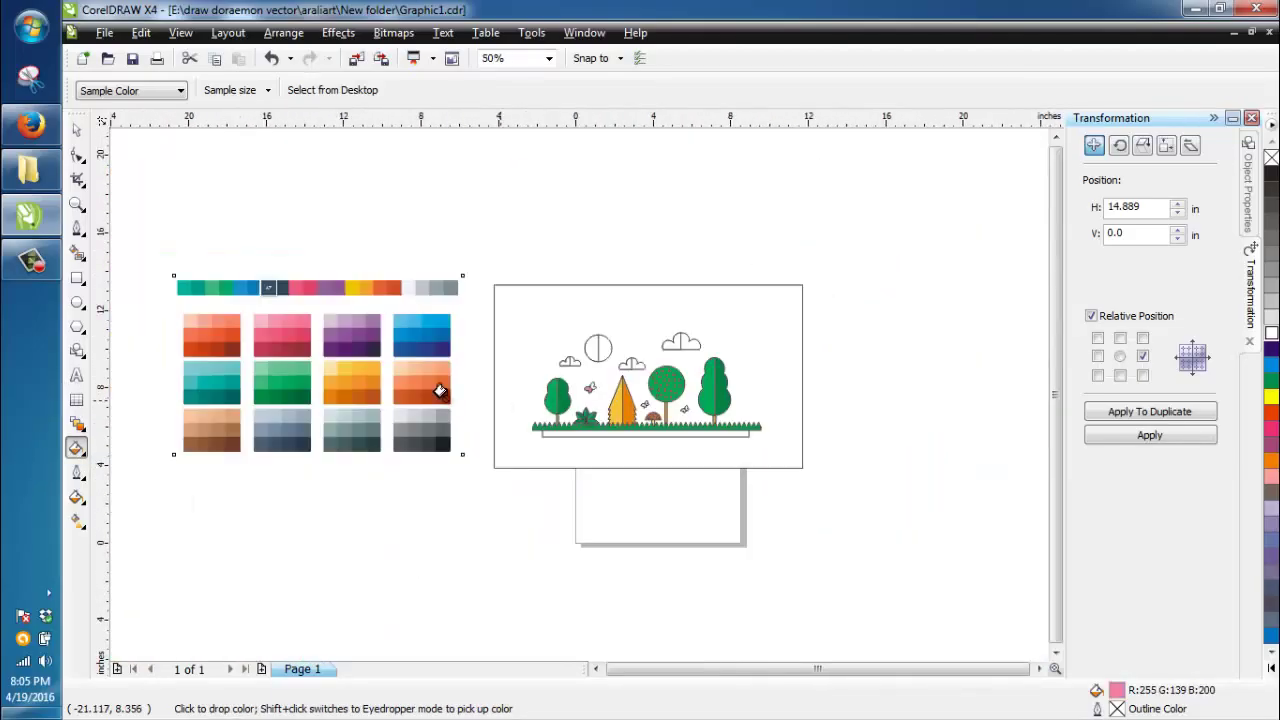
Sample the deeper pink R:202 G:44 B:103 from the palette image and fill the same butterfly's right wings
left_click(80, 450)
left_click(120, 450)
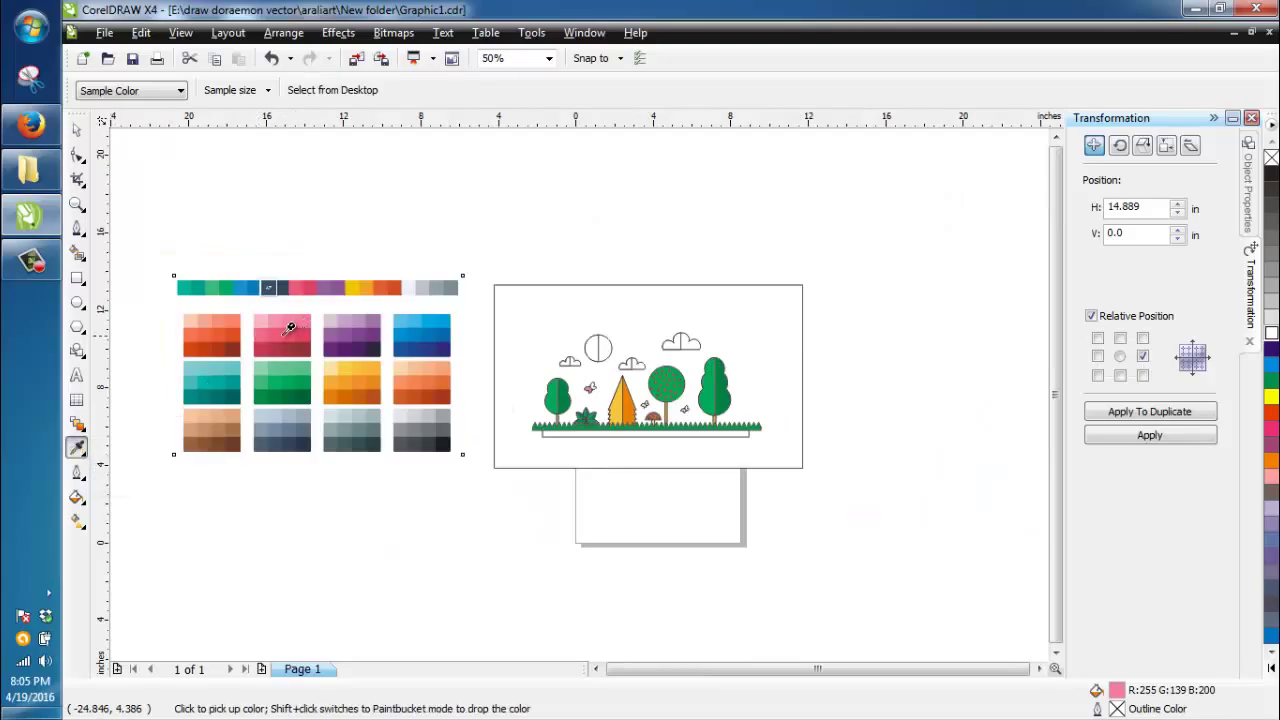
left_click(255, 337)
left_click(304, 338)
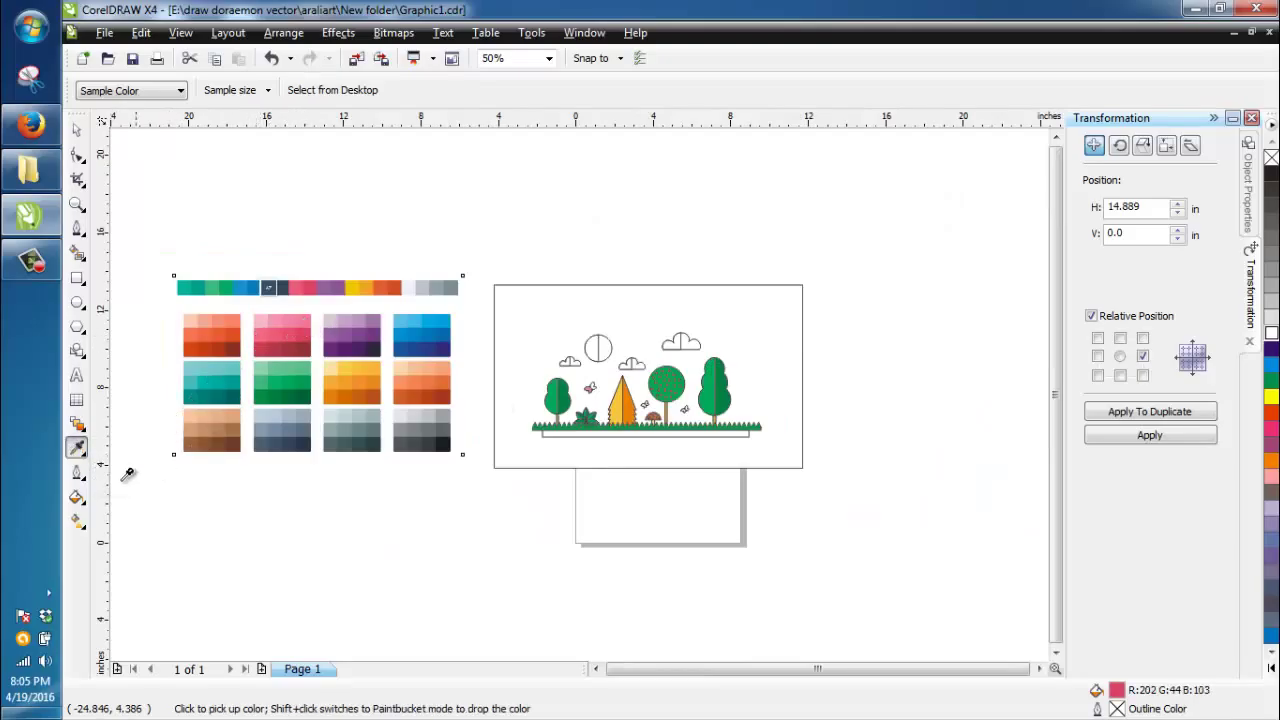
left_click(82, 451)
left_click(120, 478)
scroll(609, 388, "up", 4)
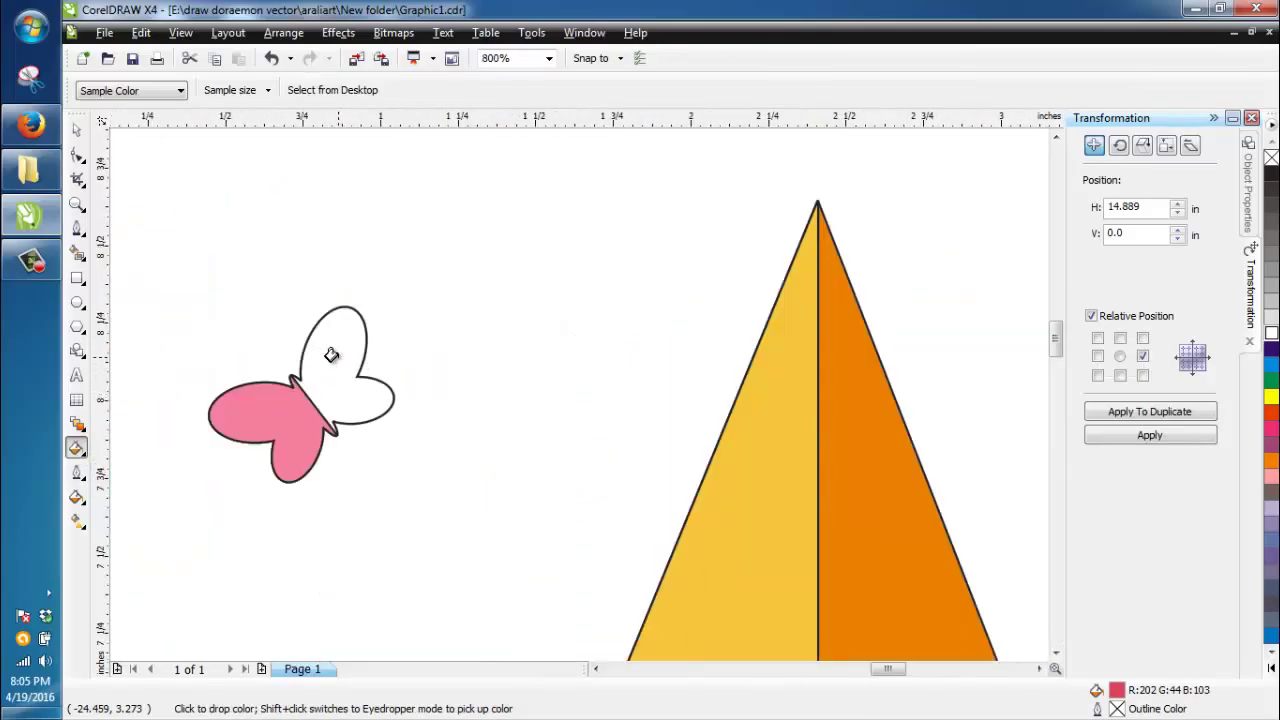
left_click(332, 355)
Sample the light purple R:206 G:161 B:228 from the palette image and fill the left wings of the butterfly above the mushroom
scroll(332, 355, "down", 5)
scroll(400, 354, "up", 2)
left_click(77, 130)
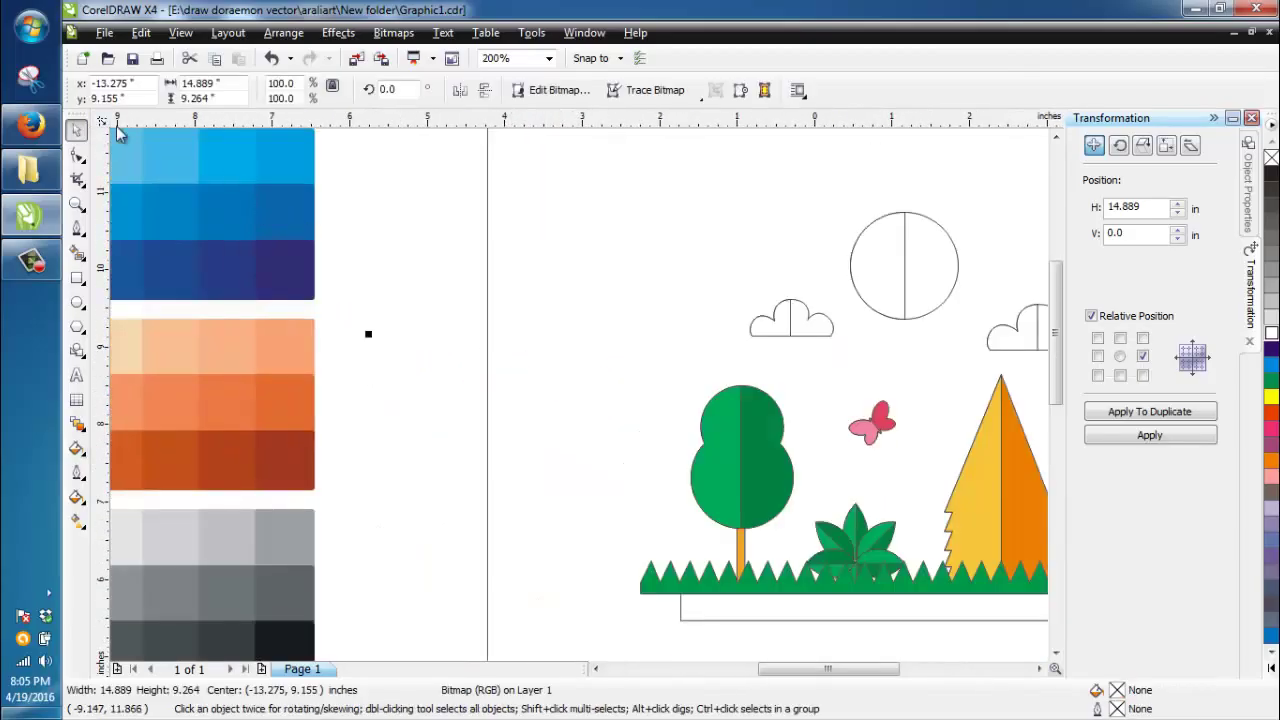
left_click(80, 450)
left_click(120, 450)
scroll(591, 386, "down", 3)
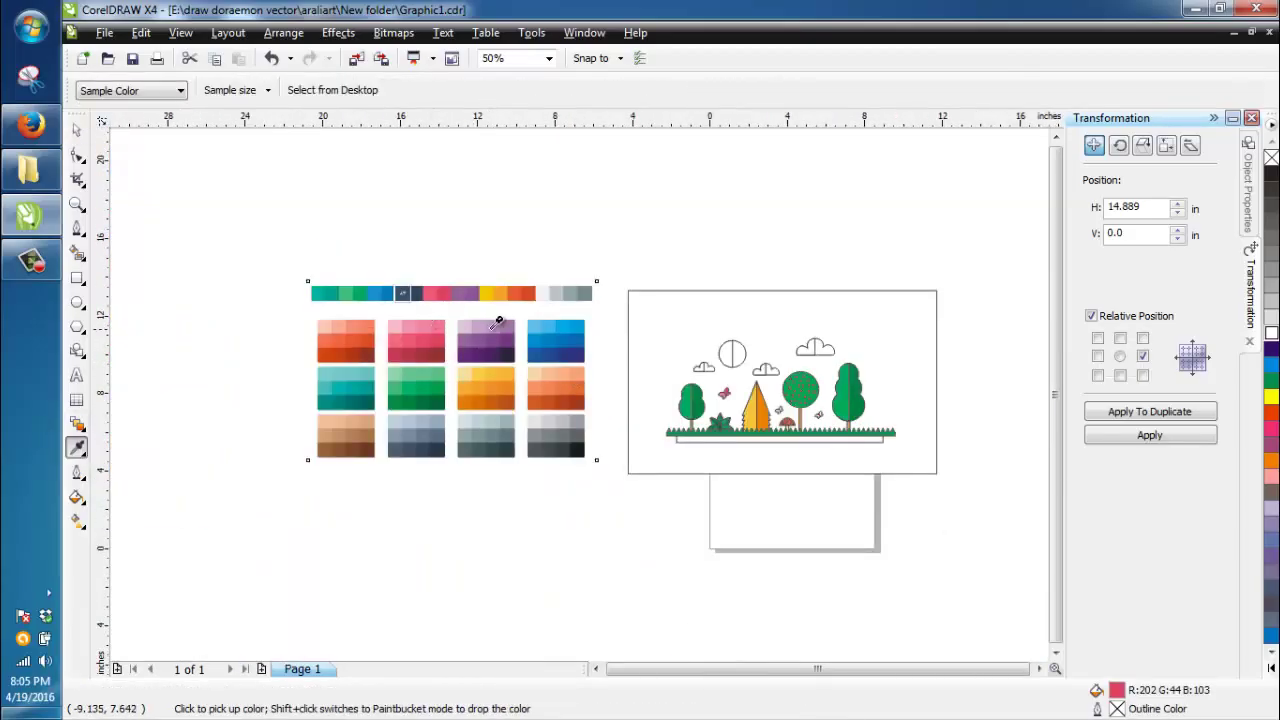
scroll(498, 322, "up", 1)
left_click(549, 383)
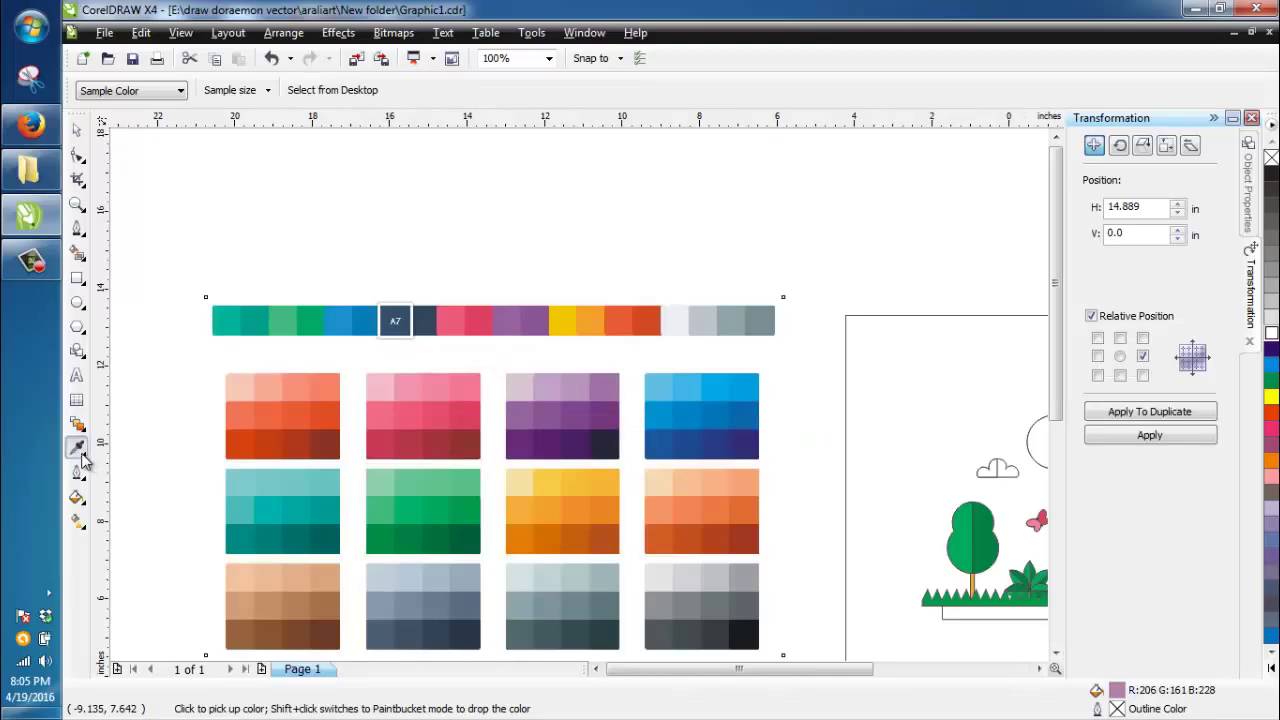
left_click(80, 450)
left_click(115, 480)
scroll(500, 400, "down", 2)
scroll(640, 400, "up", 5)
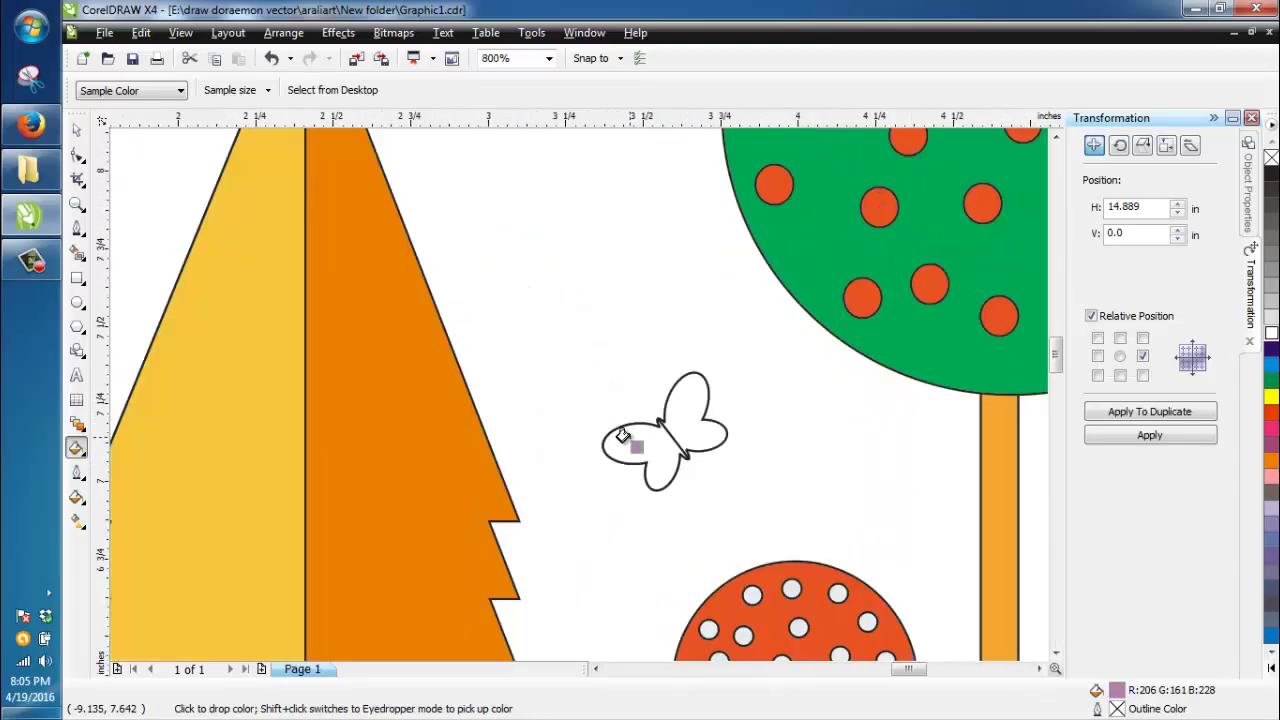
Sample the darker purple R:154 G:89 B:181 from the palette image and fill the right wings of the butterfly above the mushroom
scroll(536, 434, "down", 3)
scroll(151, 383, "down", 1)
left_click(77, 449)
left_click(120, 450)
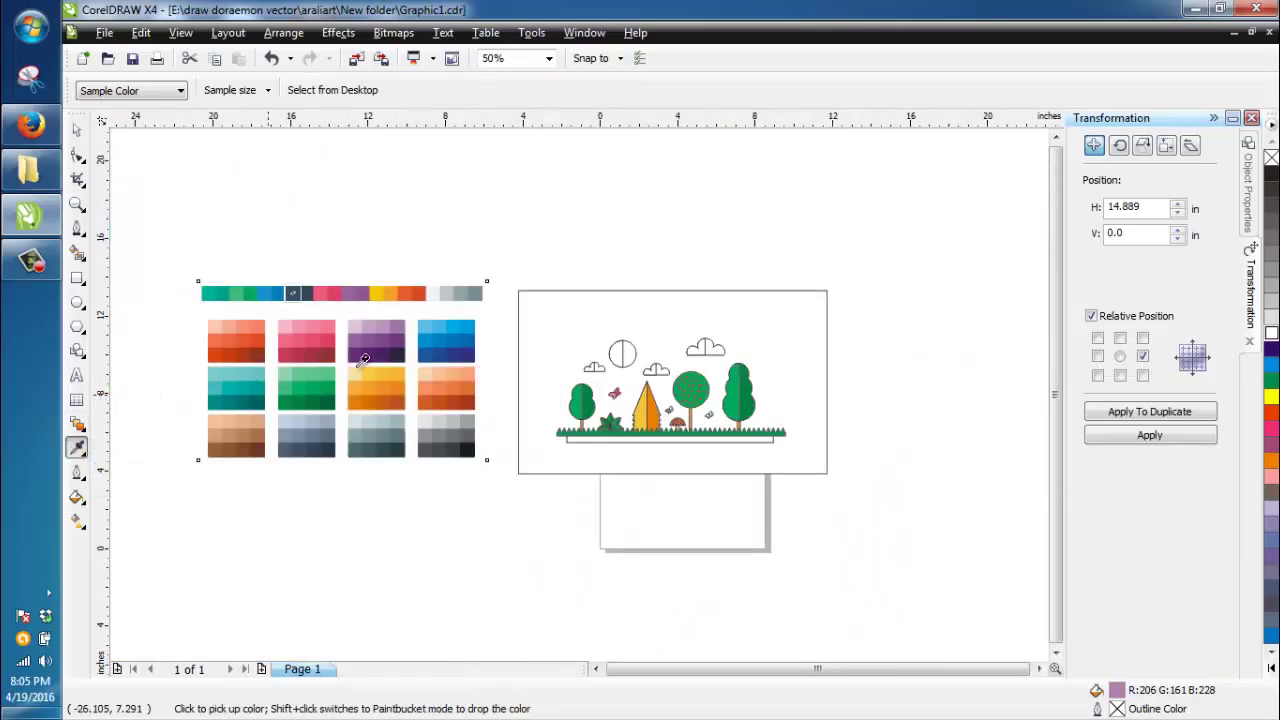
left_click(355, 335)
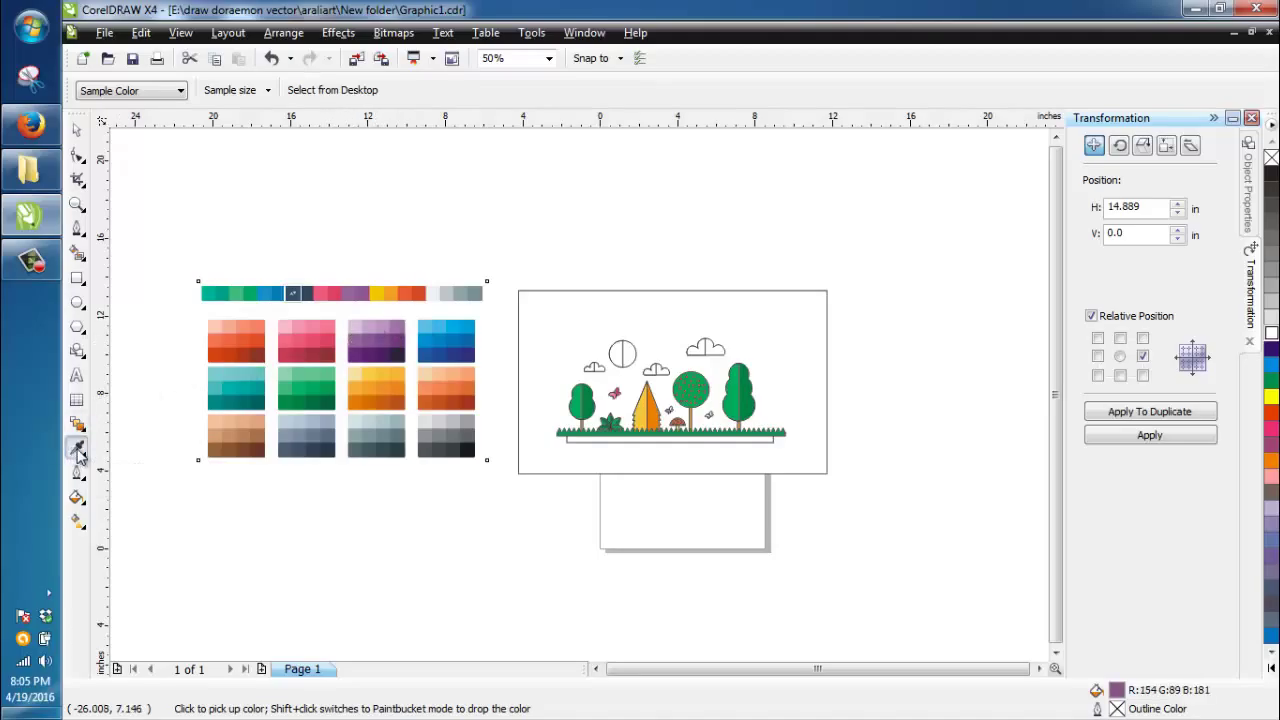
left_click(77, 449)
left_click(143, 491)
scroll(694, 393, "up", 4)
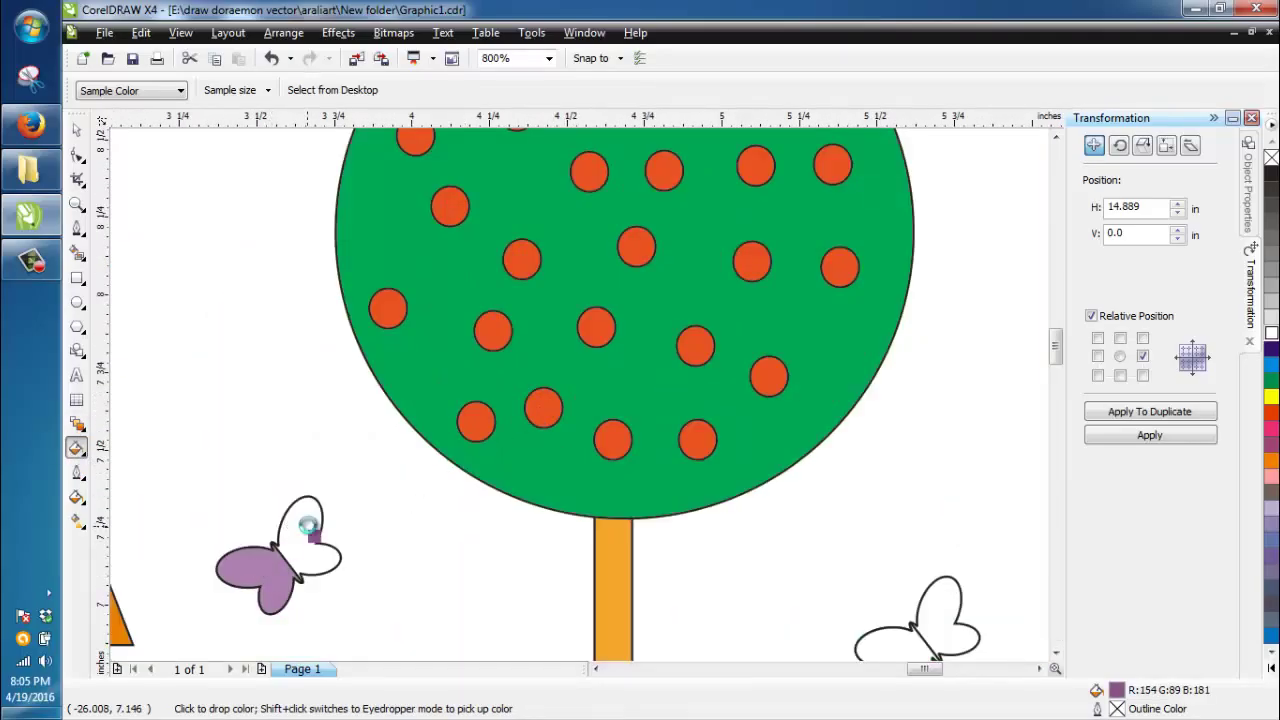
left_click(306, 525)
Sample the light blue R:57 G:213 B:254 from the palette's blue swatches
scroll(306, 525, "down", 3)
left_click(77, 449)
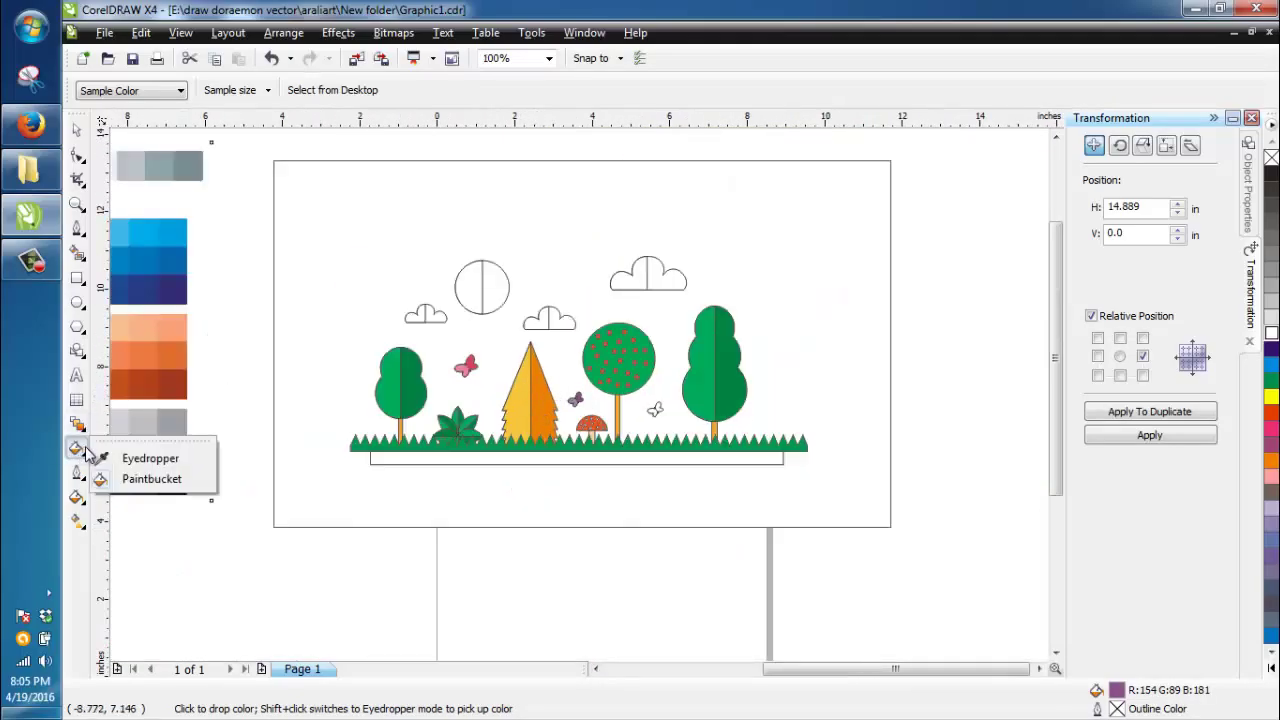
left_click(127, 458)
scroll(585, 387, "left", 5)
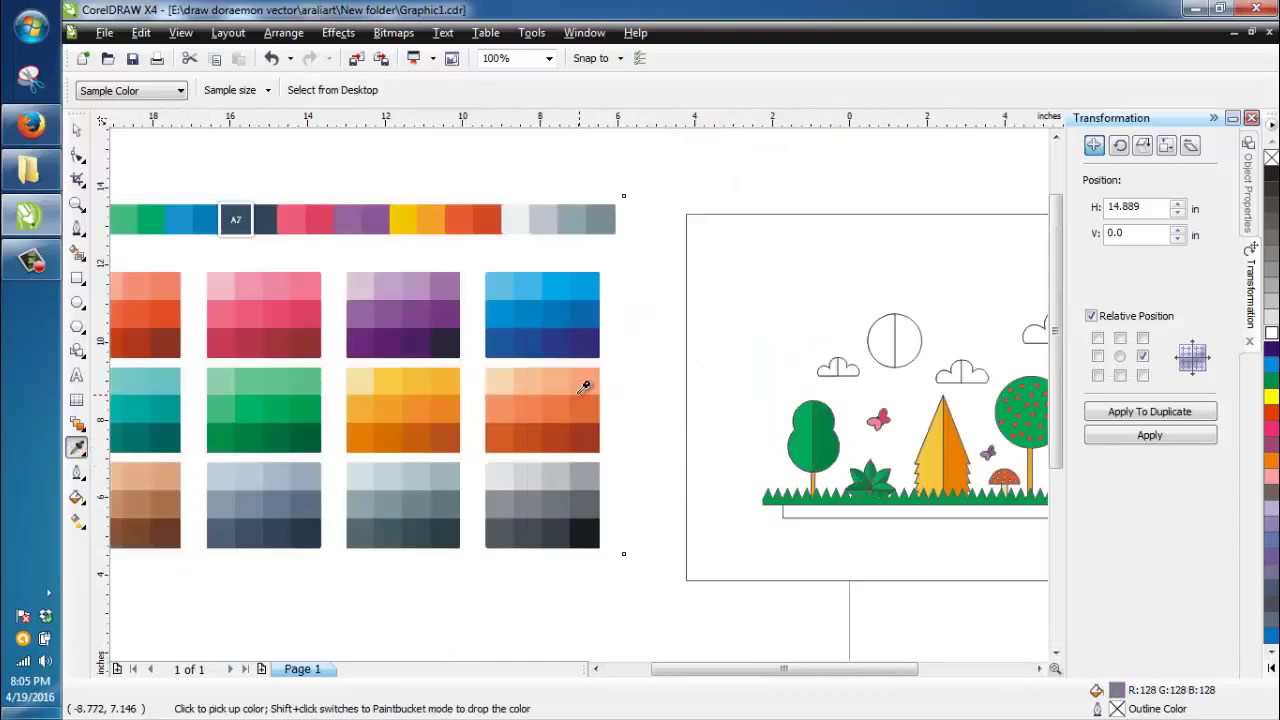
left_click(510, 285)
Sample the turquoise R:98 G:247 B:250 from the palette image and fill the left wings of the butterfly between the round and tall trees
scroll(251, 471, "down", 1)
scroll(537, 390, "up", 1)
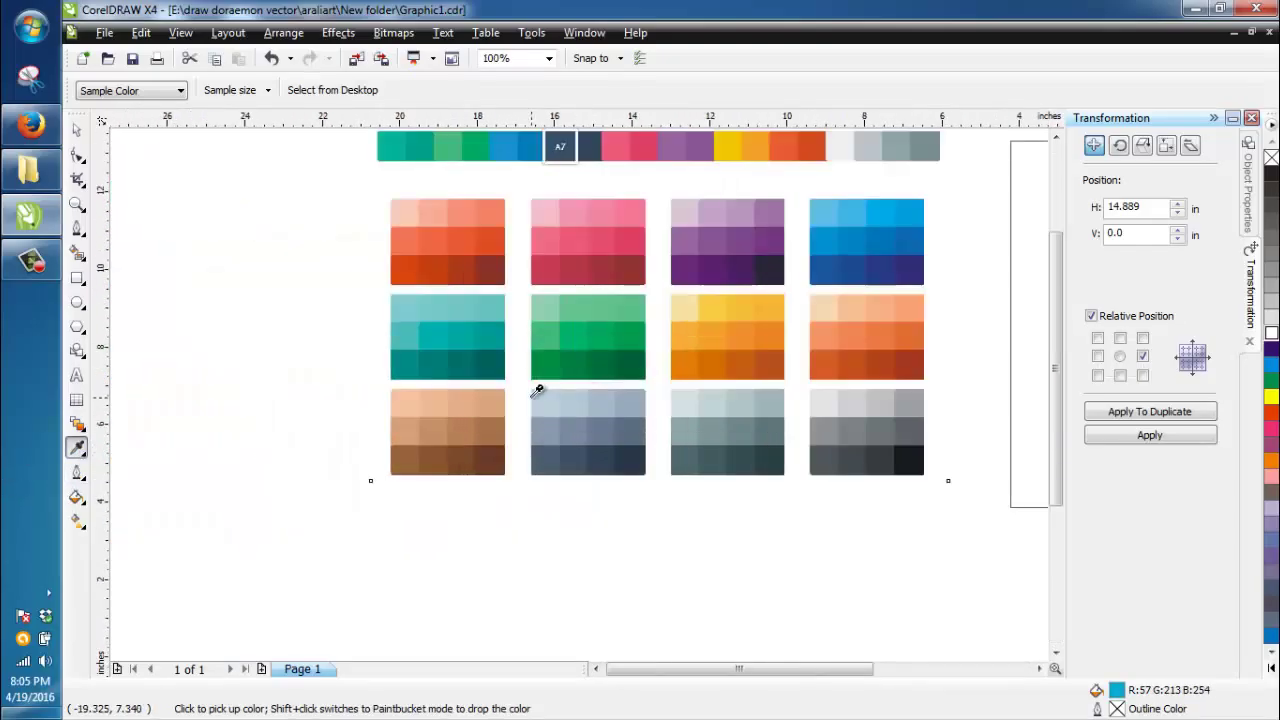
scroll(577, 363, "down", 1)
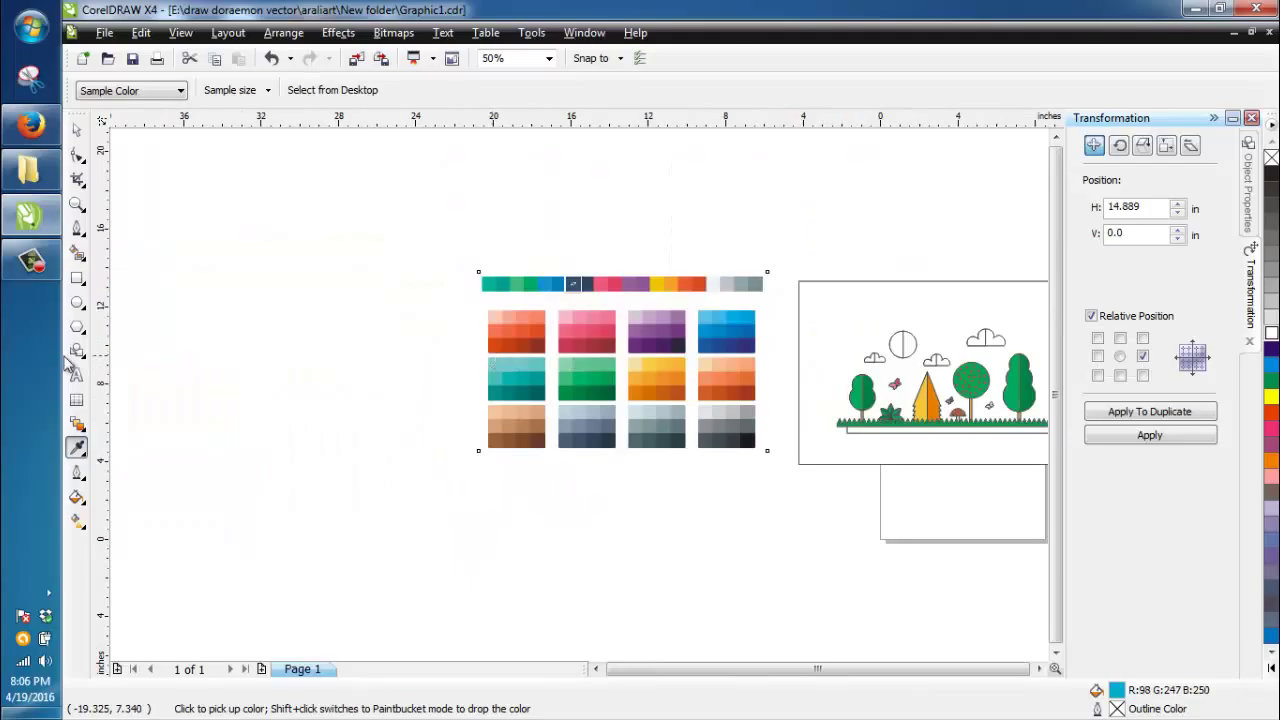
left_click(78, 448)
left_click(120, 477)
scroll(686, 369, "down", 1)
scroll(572, 392, "up", 4)
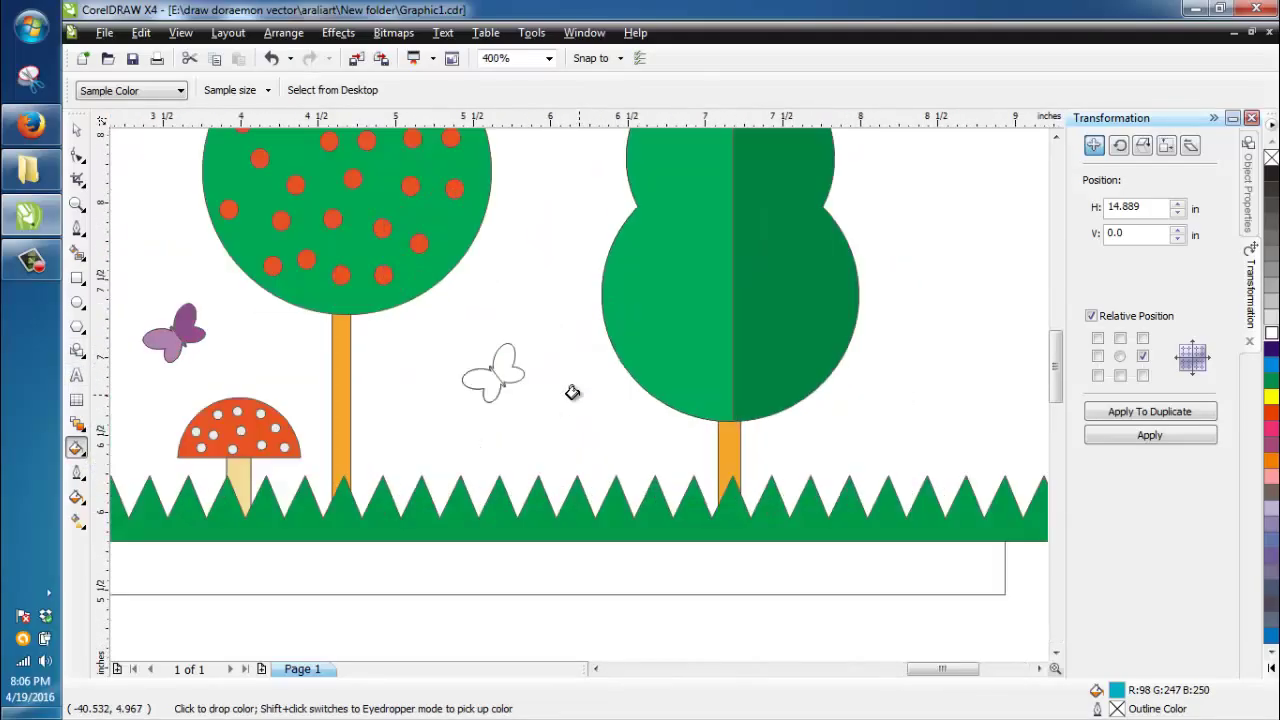
left_click(485, 386)
Sample the darker teal R:0 G:155 B:144 from the palette image and fill the right wings of the same butterfly
scroll(485, 386, "down", 3)
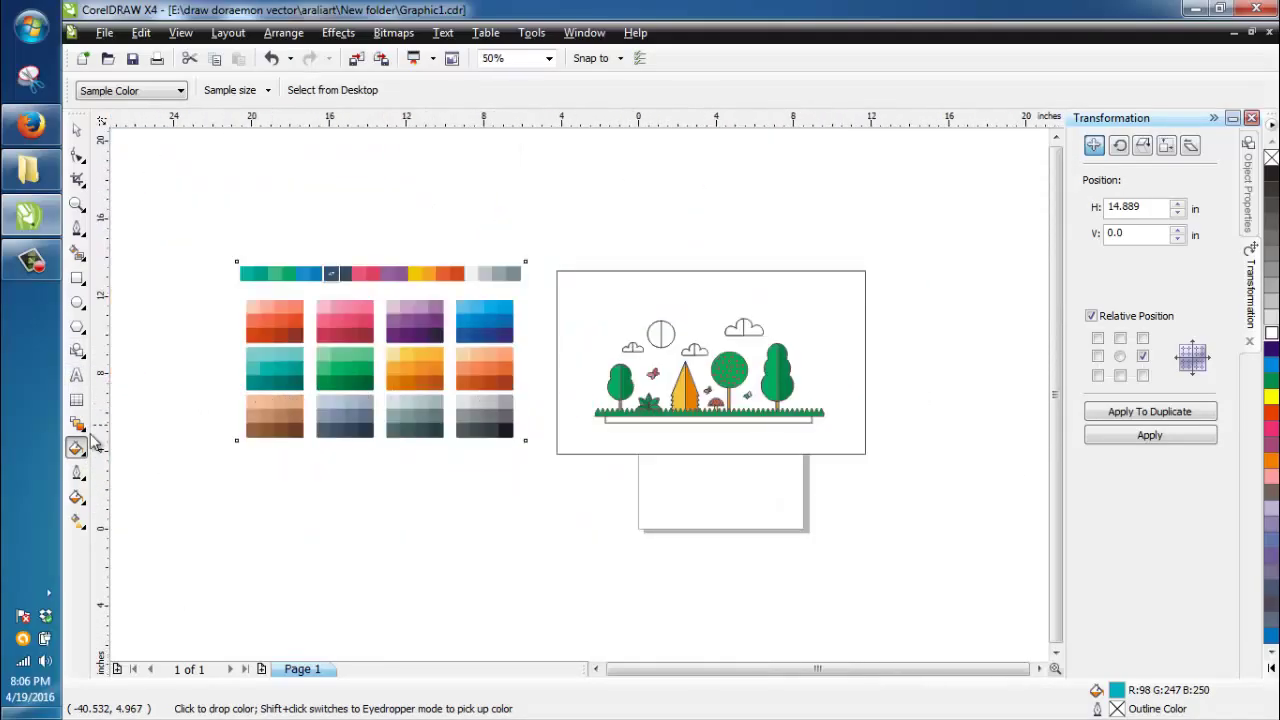
left_click(78, 448)
left_click(120, 453)
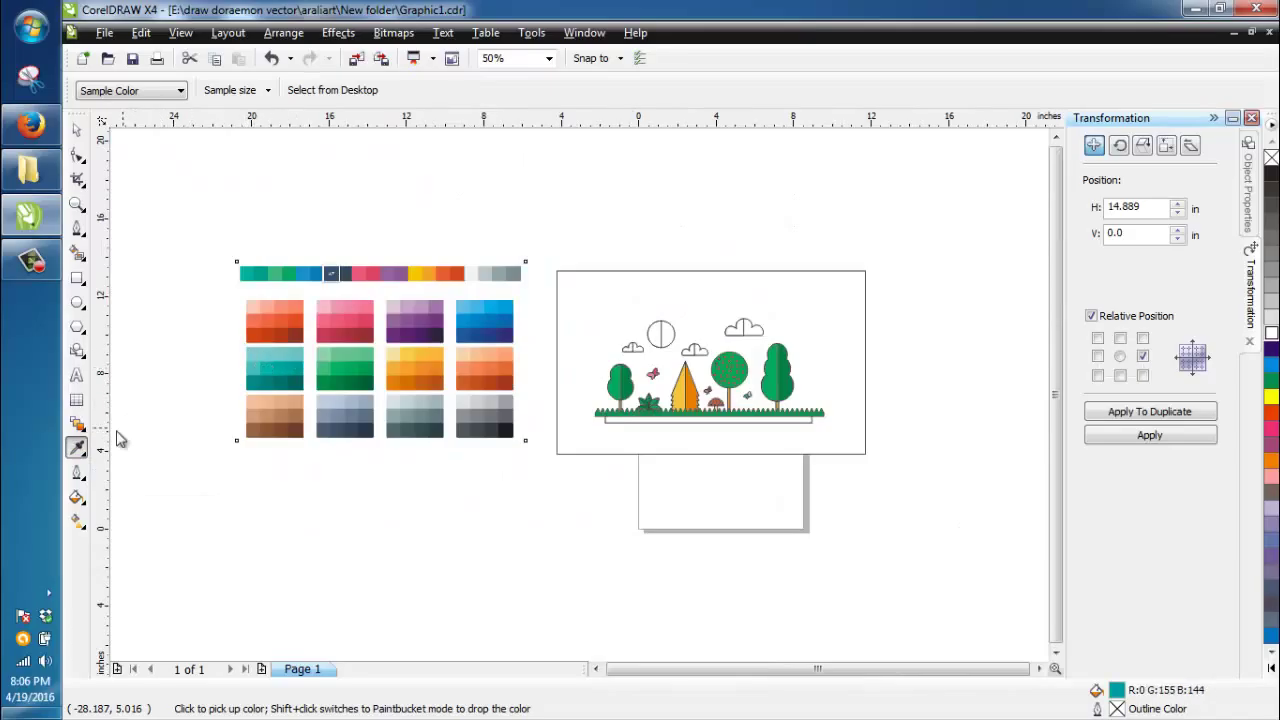
left_click(79, 449)
left_click(122, 478)
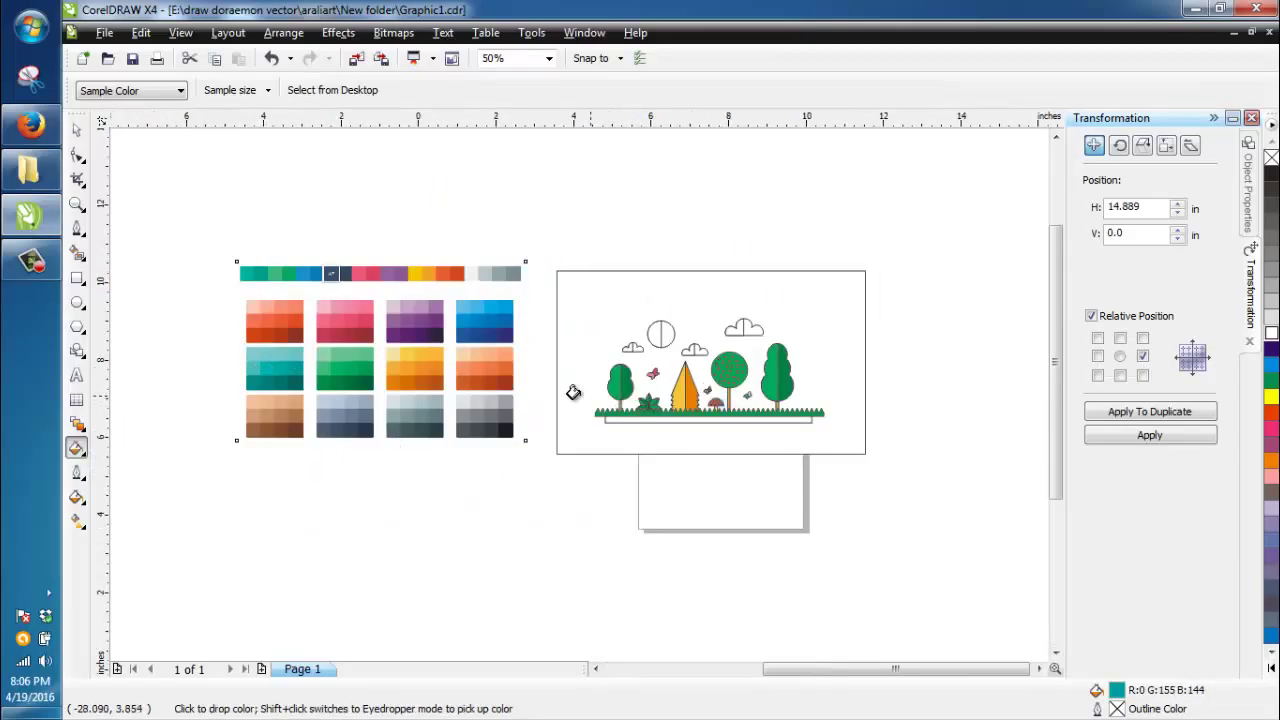
scroll(571, 391, "up", 4)
left_click(945, 430)
Sample the light gray R:224 G:224 B:224 from the palette image's gray swatches
scroll(571, 391, "down", 3)
scroll(509, 360, "up", 2)
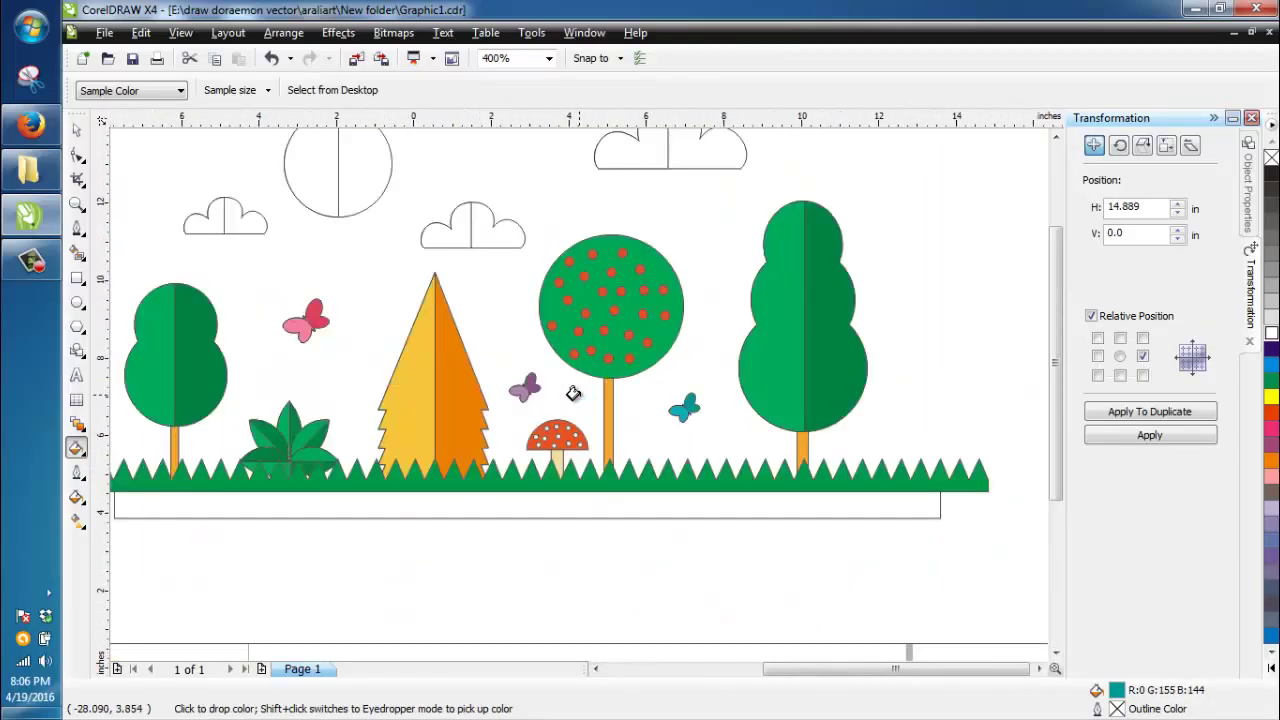
left_click(76, 450)
left_click(124, 450)
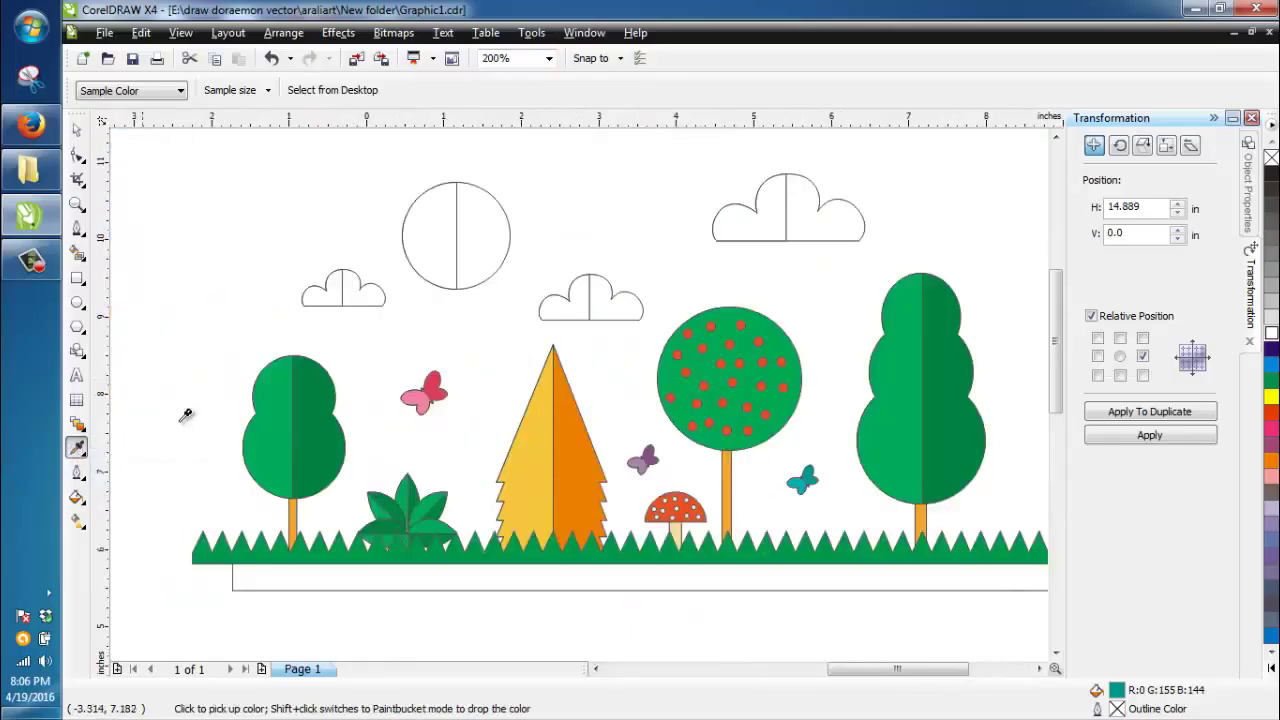
scroll(570, 380, "down", 2)
scroll(557, 367, "up", 1)
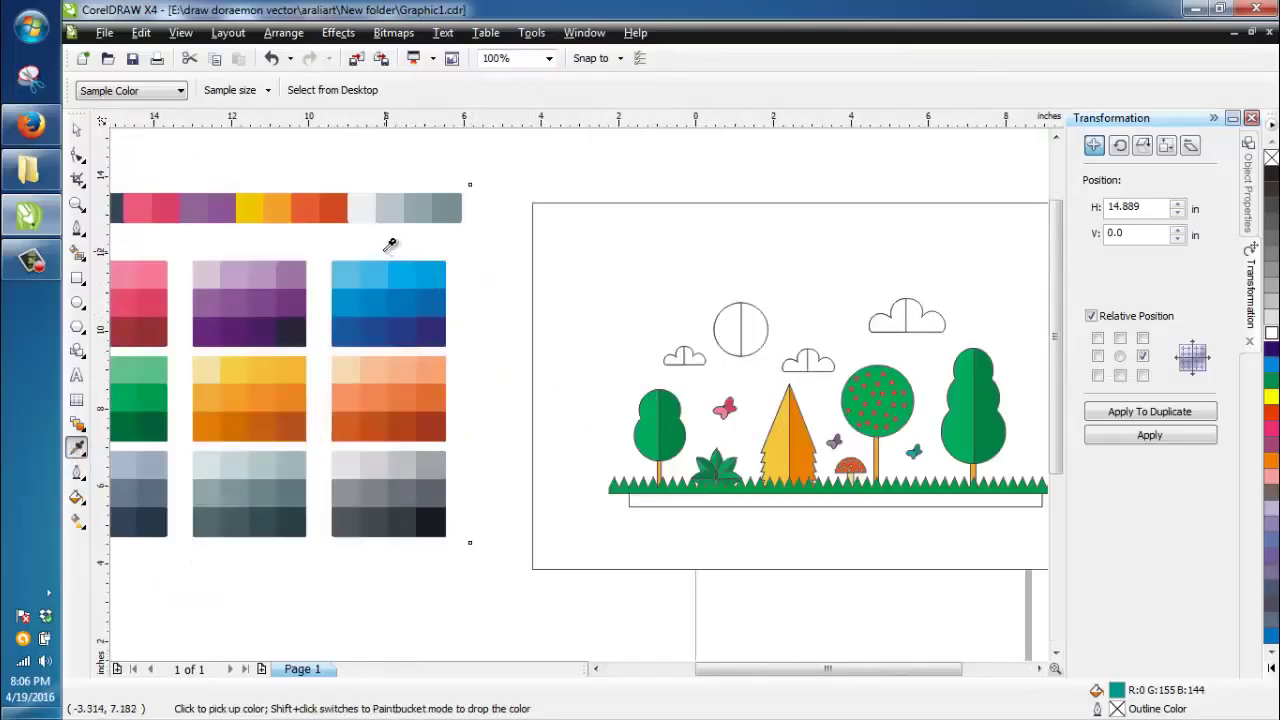
left_click(350, 463)
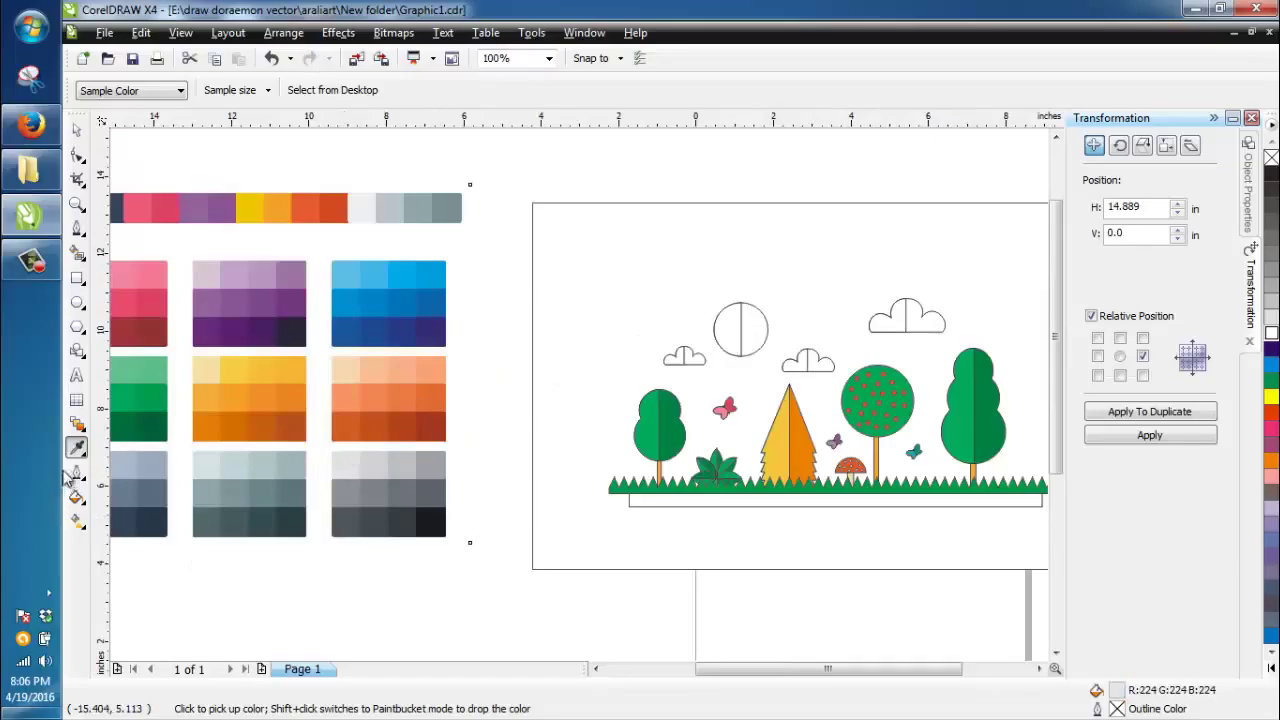
Fill the left halves of the three clouds with the sampled light gray
left_click(79, 471)
left_click(75, 450)
left_click(130, 473)
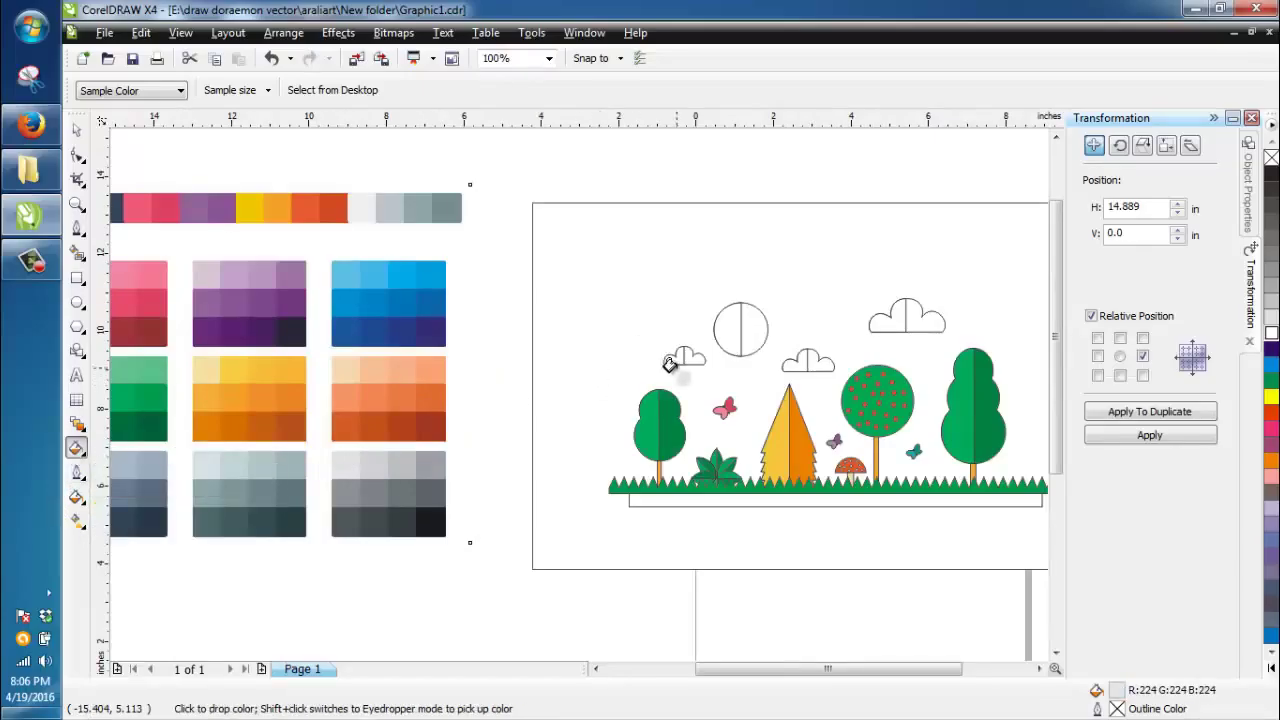
scroll(667, 360, "up", 2)
left_click(565, 387)
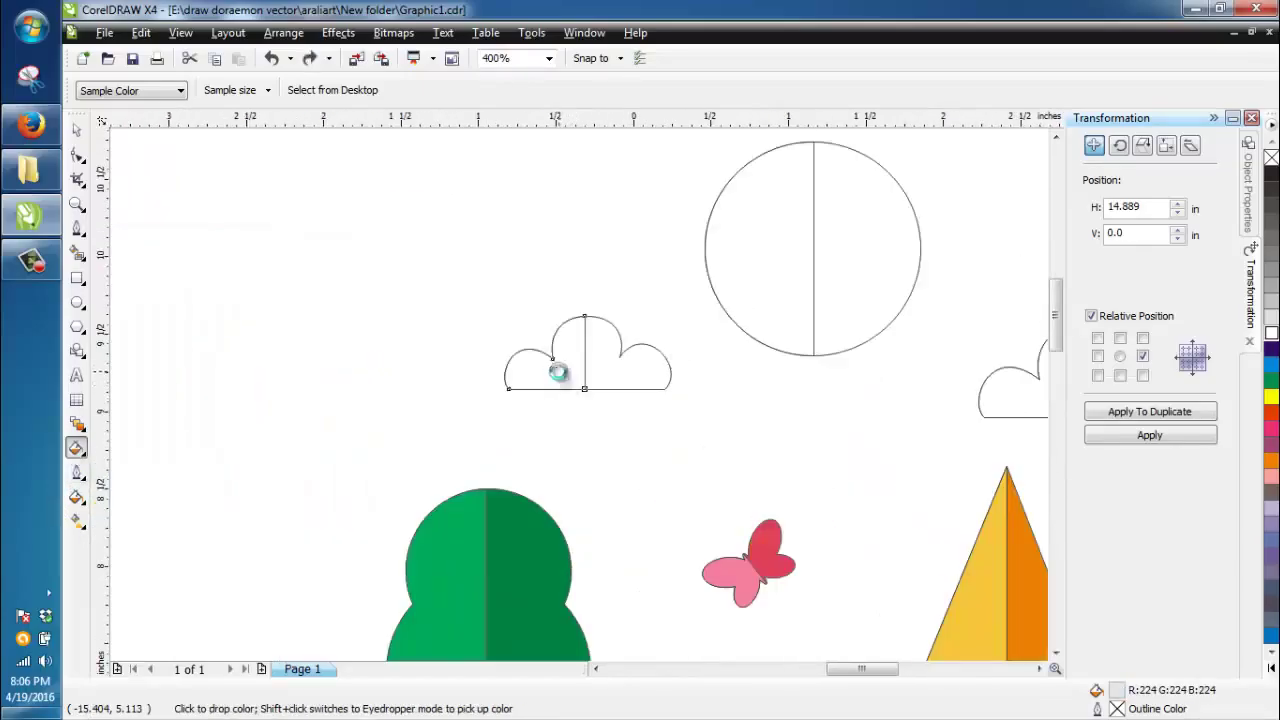
scroll(565, 387, "down", 1)
scroll(900, 280, "down", 1)
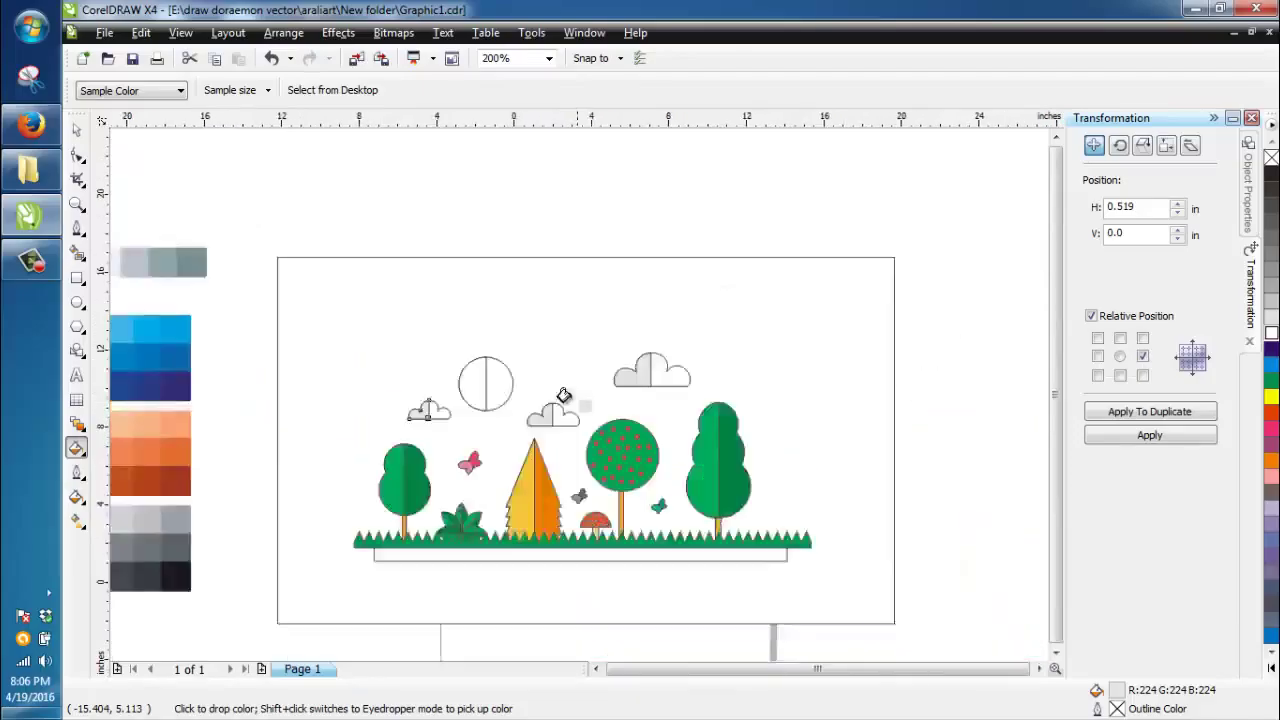
Sample the slightly darker gray R:208 G:208 B:208 from the palette image and fill the right half of the leftmost cloud
left_click(84, 452)
left_click(130, 449)
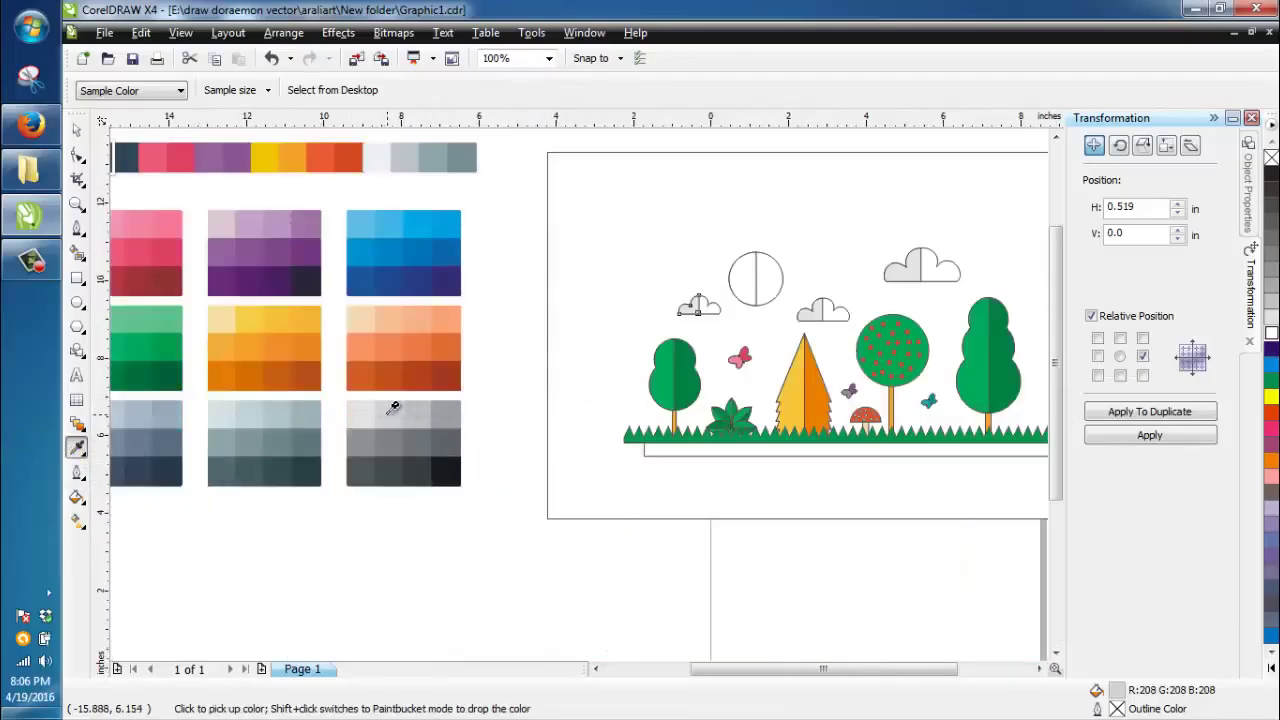
left_click(78, 450)
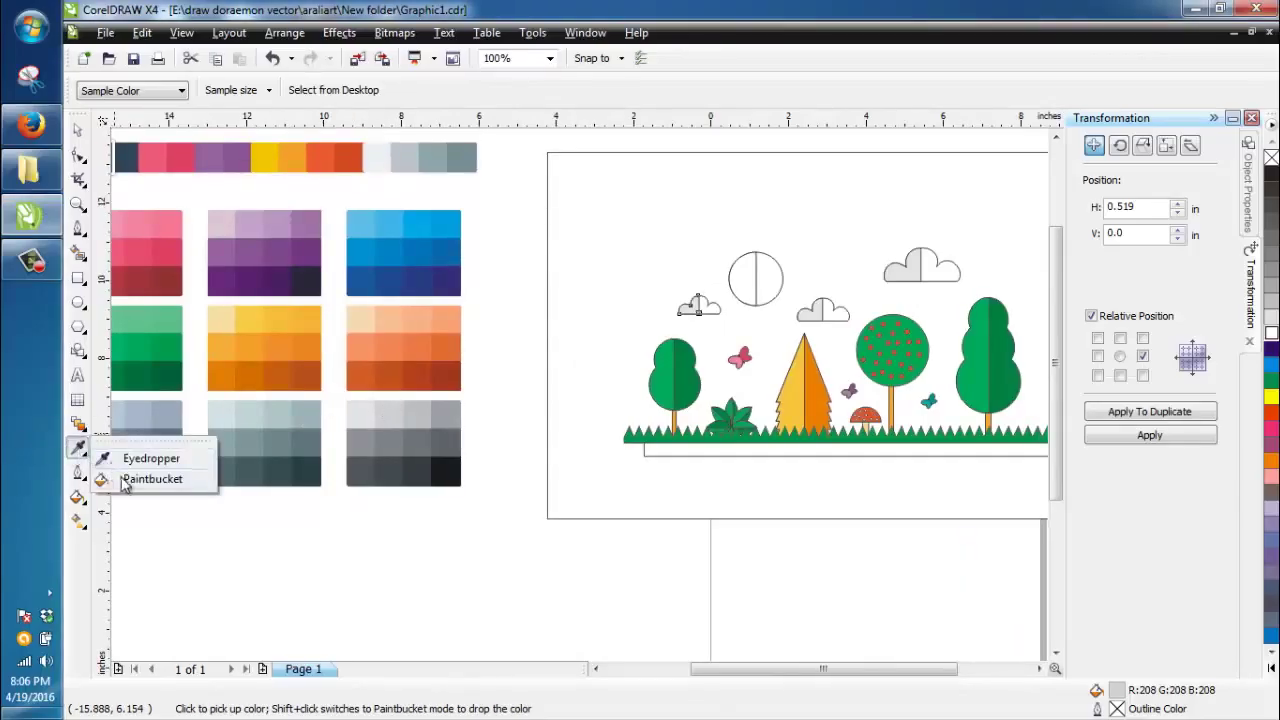
left_click(125, 474)
scroll(732, 300, "up", 2)
scroll(573, 391, "up", 1)
scroll(663, 286, "down", 2)
scroll(729, 400, "up", 1)
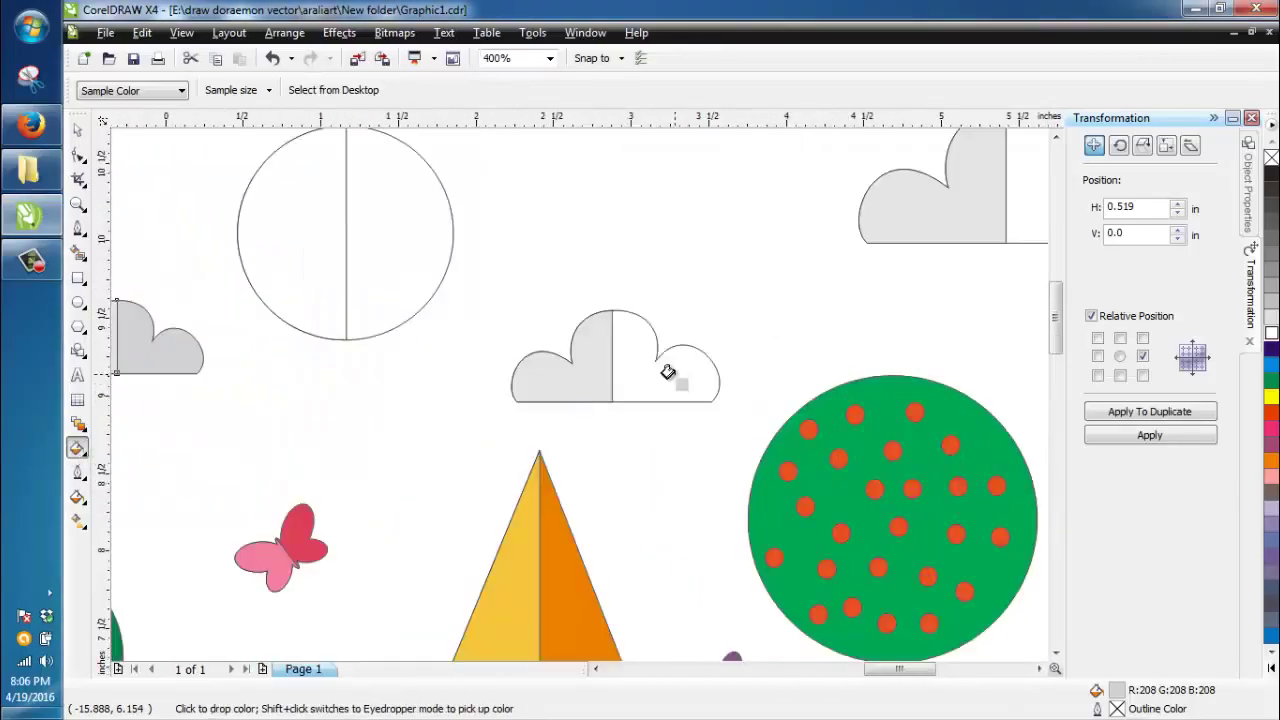
Fill the right halves of the middle and large clouds with the sampled gray R:208 G:208 B:208
left_click(1007, 178)
scroll(571, 391, "down", 2)
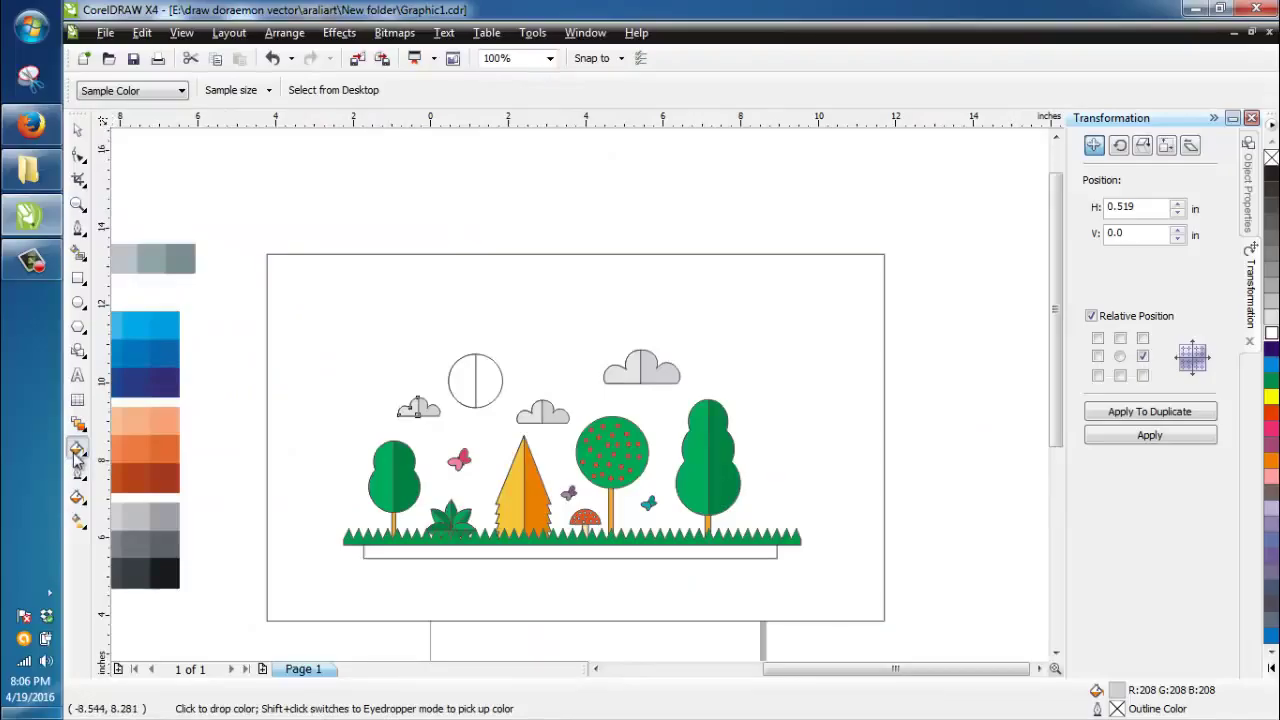
Sample the dark red-brown R:146 G:34 B:17 from the palette image and fill the ground strip below the grass
left_click(78, 452)
left_click(120, 450)
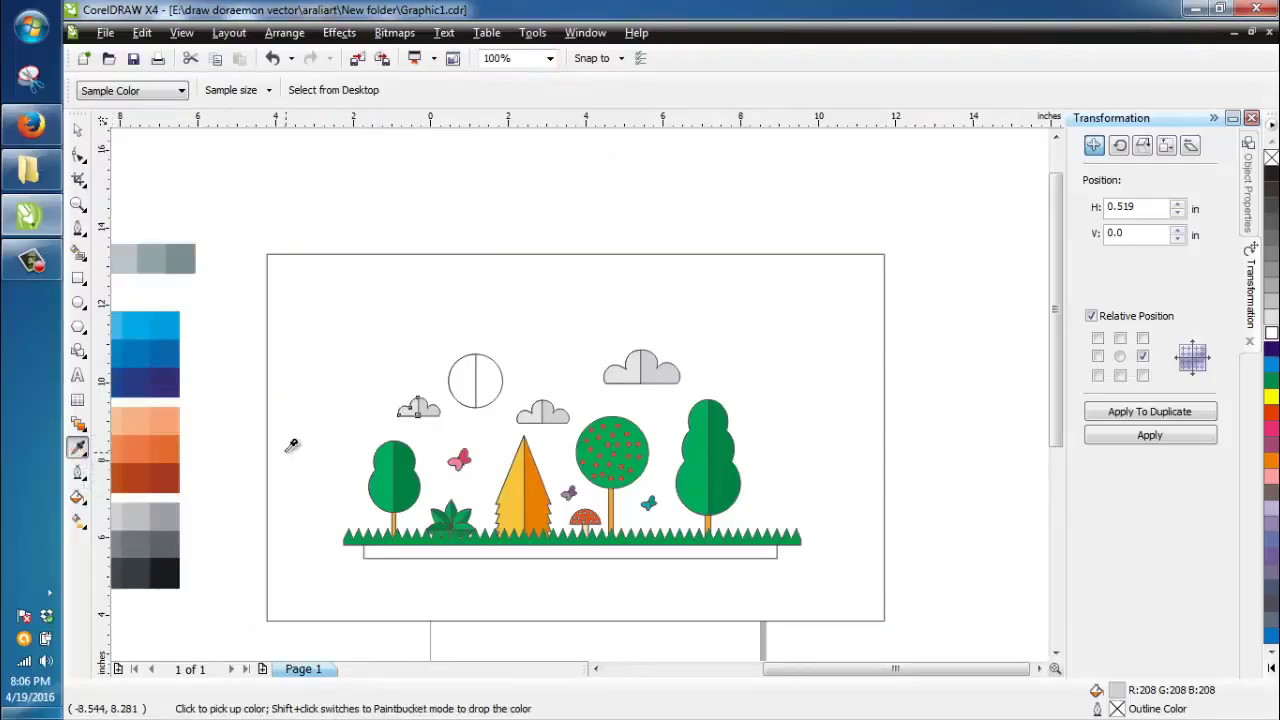
left_click(166, 480)
left_click(78, 452)
left_click(120, 476)
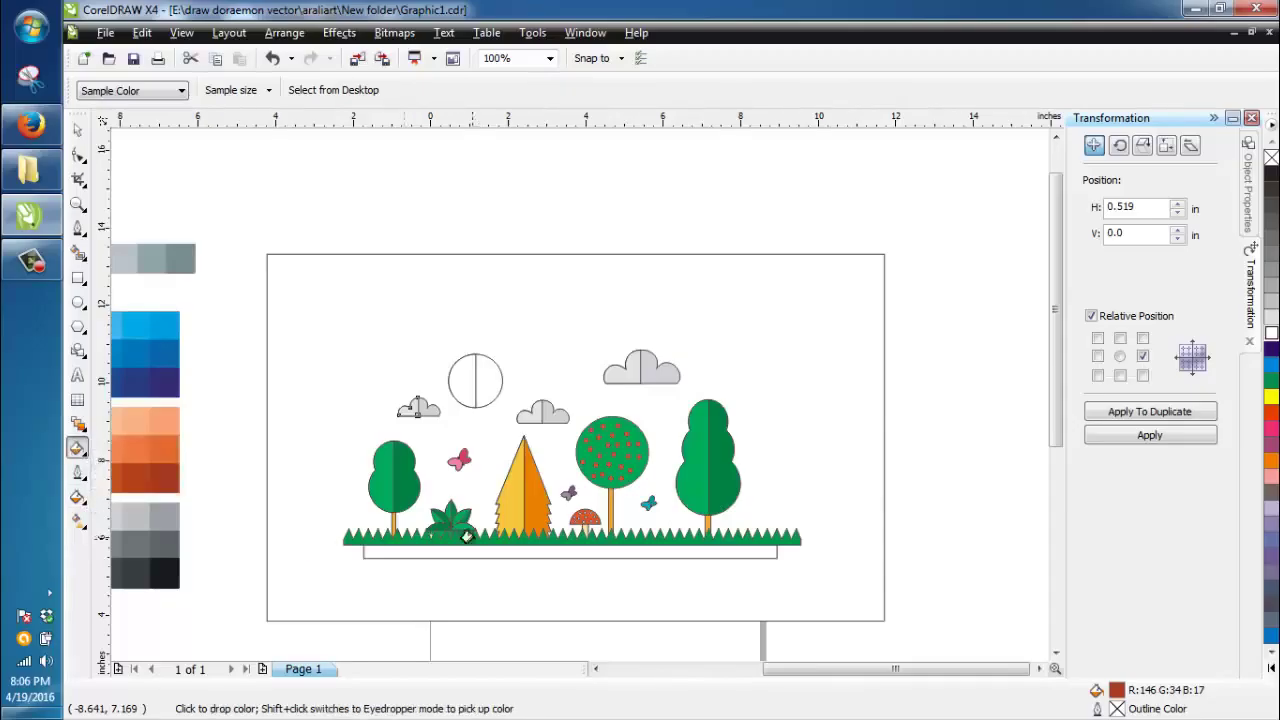
scroll(493, 540, "up", 2)
left_click(561, 414)
scroll(565, 410, "down", 2)
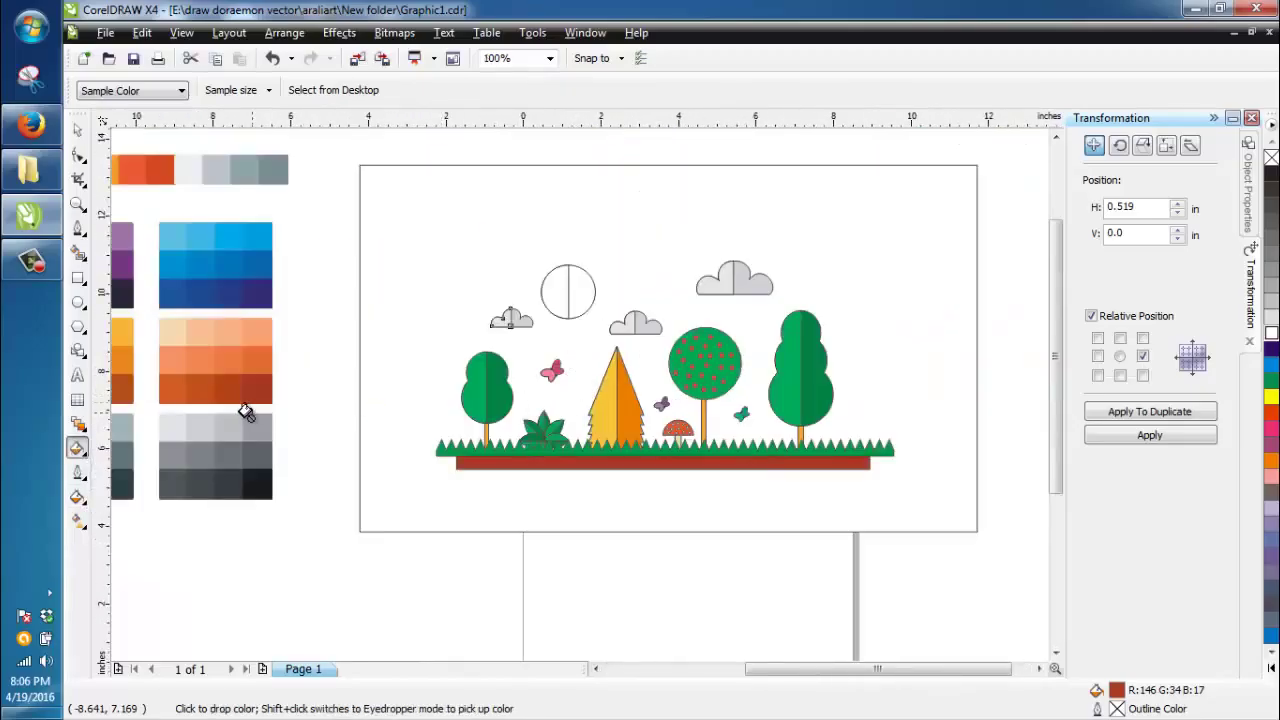
Sample the yellow R:255 G:206 B:75 from the palette image and fill the left half of the sun
left_click(76, 446)
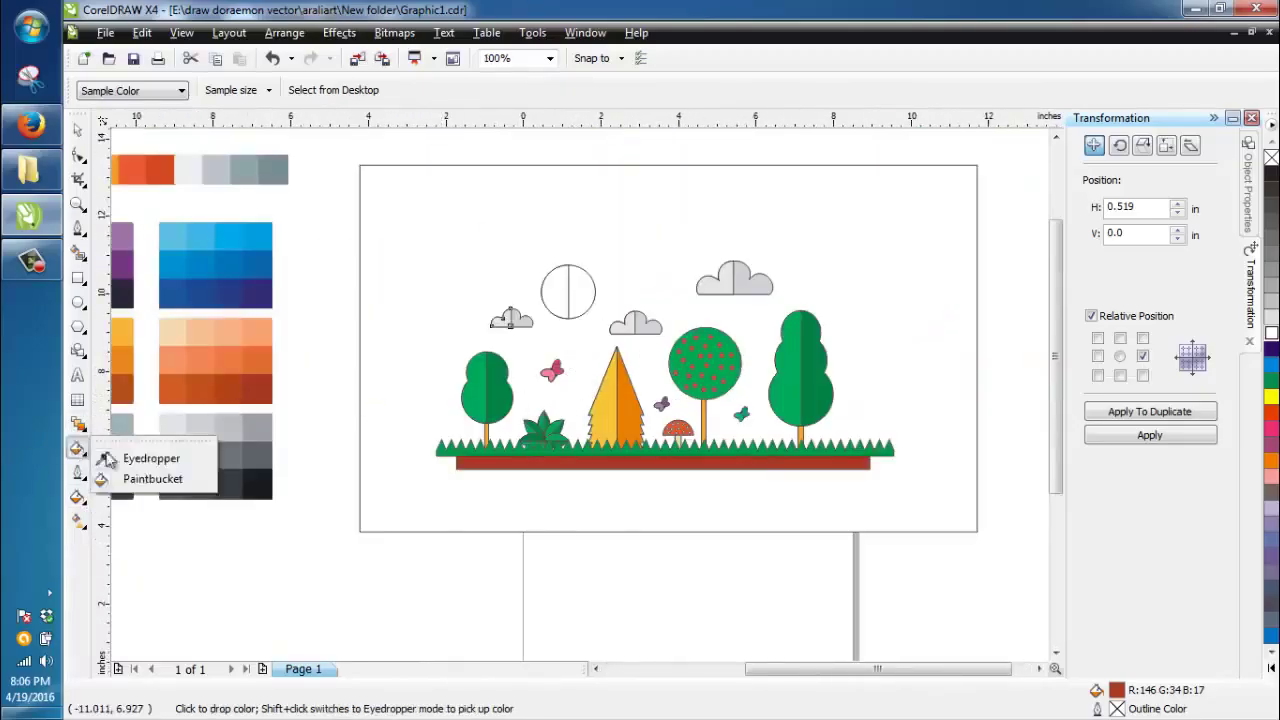
left_click(116, 449)
scroll(782, 373, "down", 1)
scroll(561, 395, "up", 1)
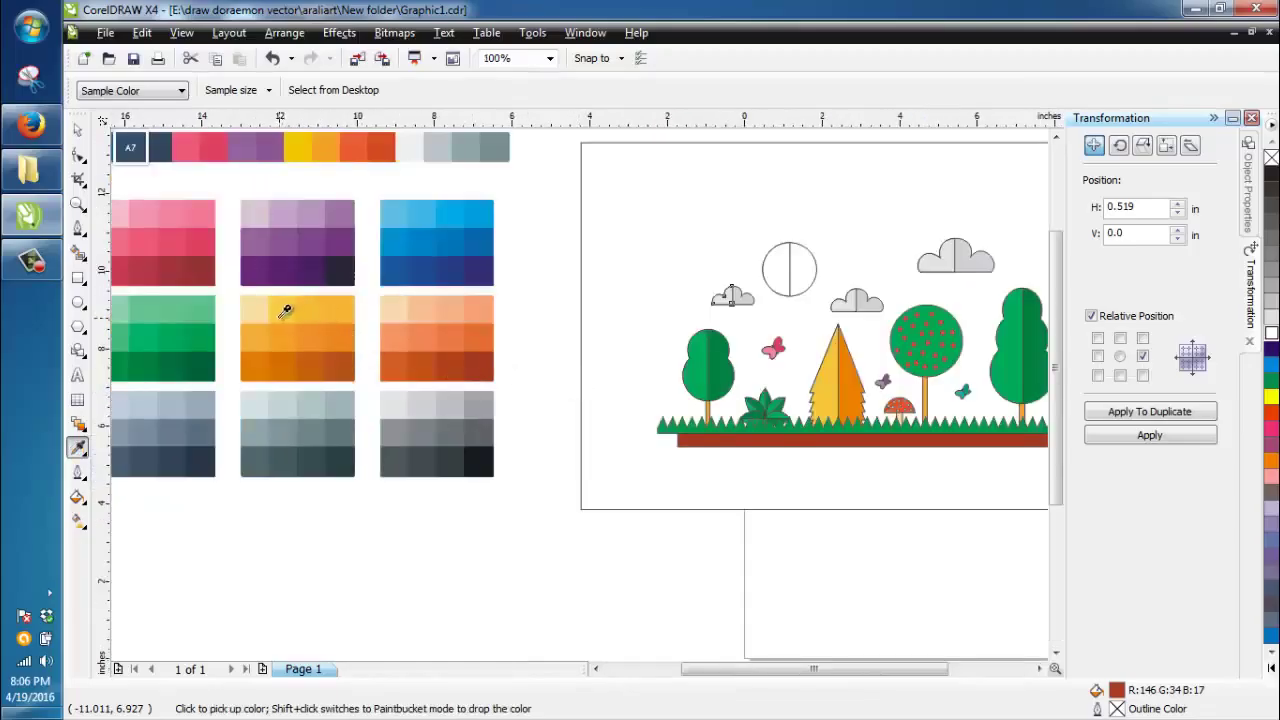
scroll(586, 370, "down", 1)
scroll(586, 390, "up", 1)
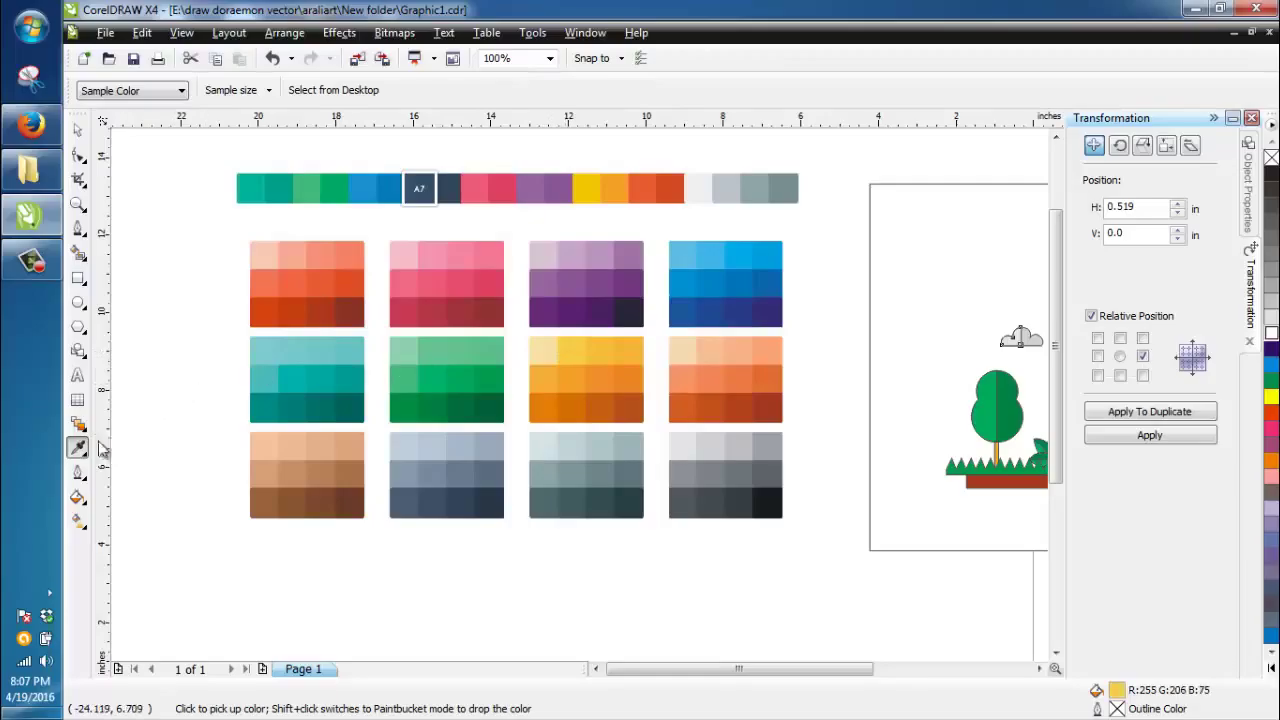
left_click(76, 446)
left_click(155, 476)
scroll(806, 355, "down", 1)
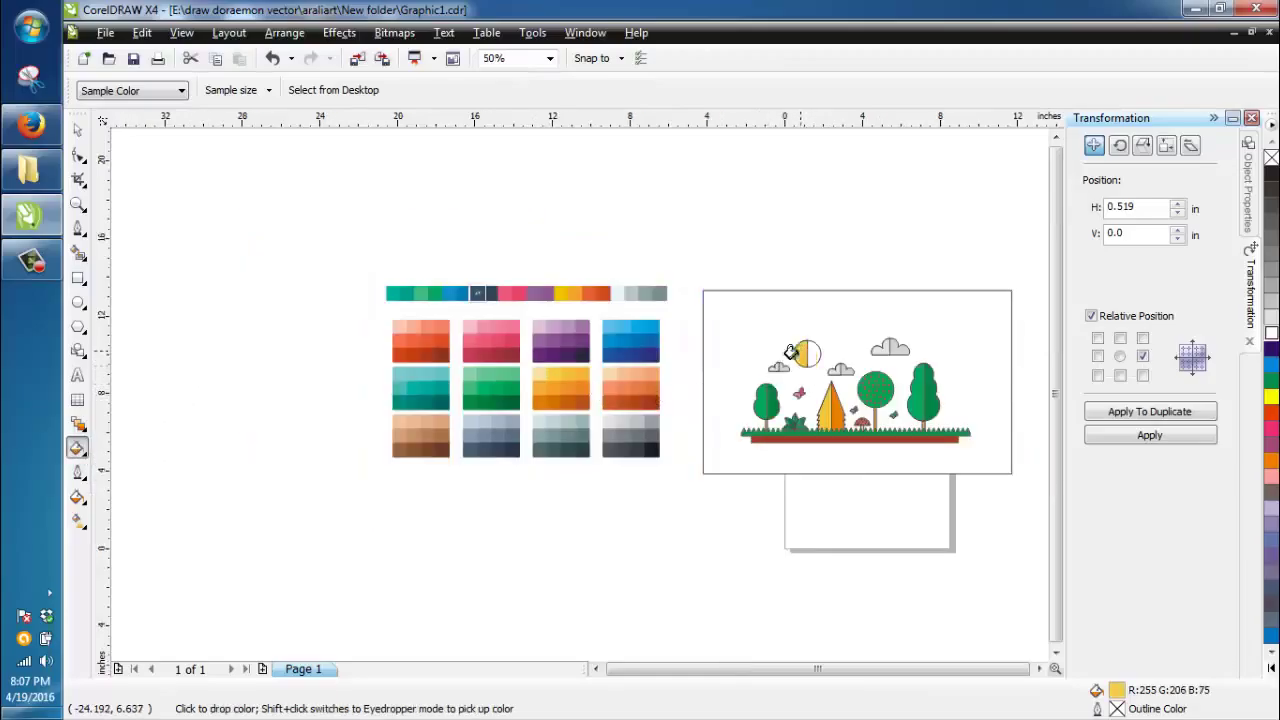
Sample the orange R:241 G:138 B:45 from the palette image and fill the right half of the sun
left_click(76, 450)
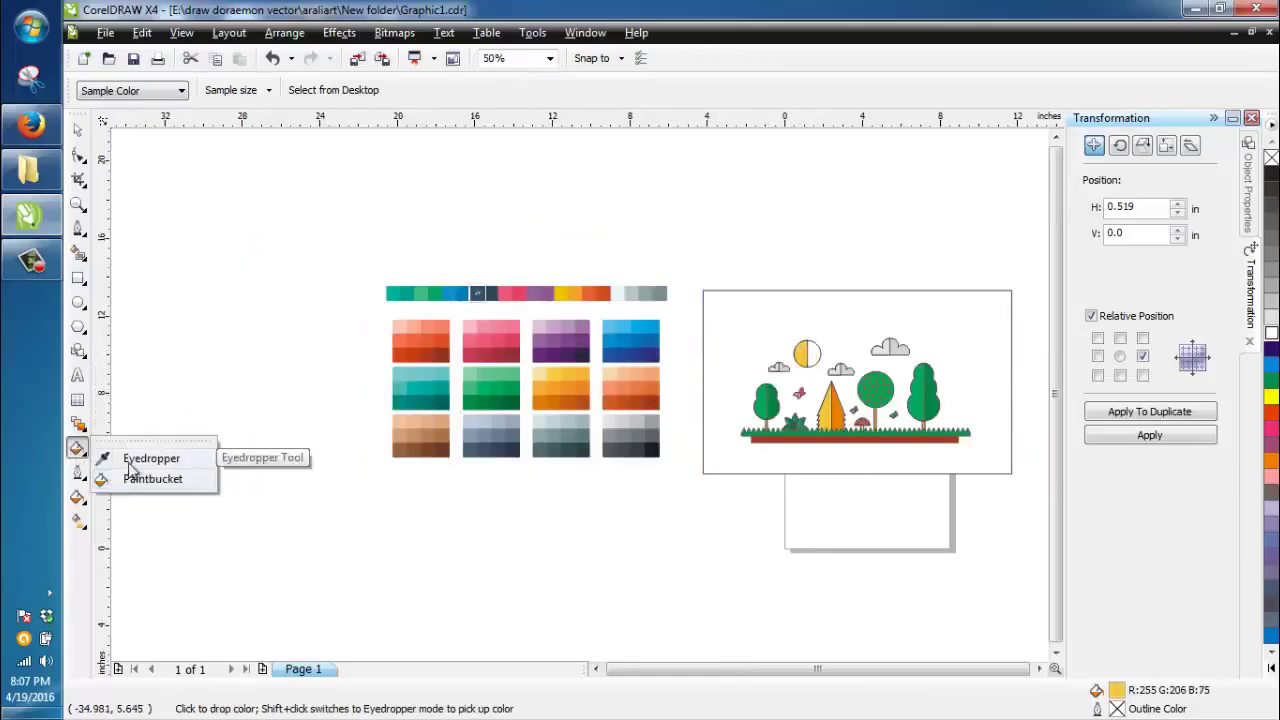
left_click(110, 459)
scroll(650, 398, "up", 1)
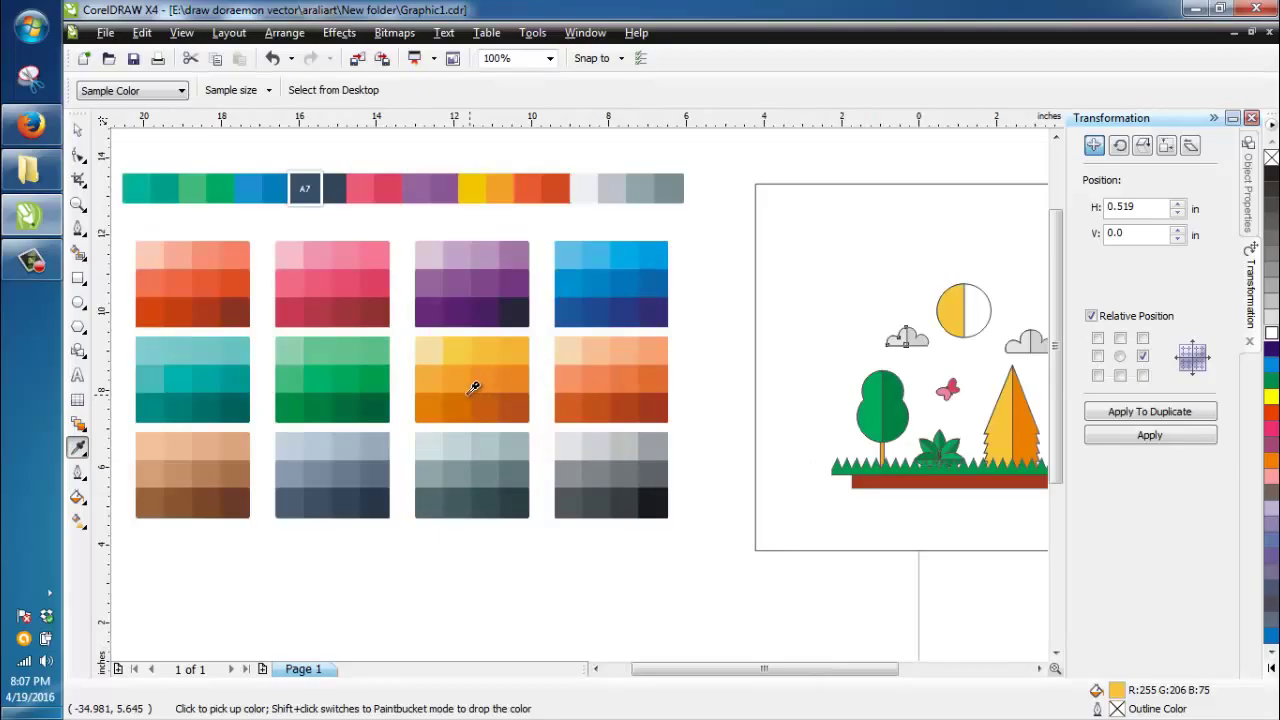
left_click(78, 450)
left_click(155, 476)
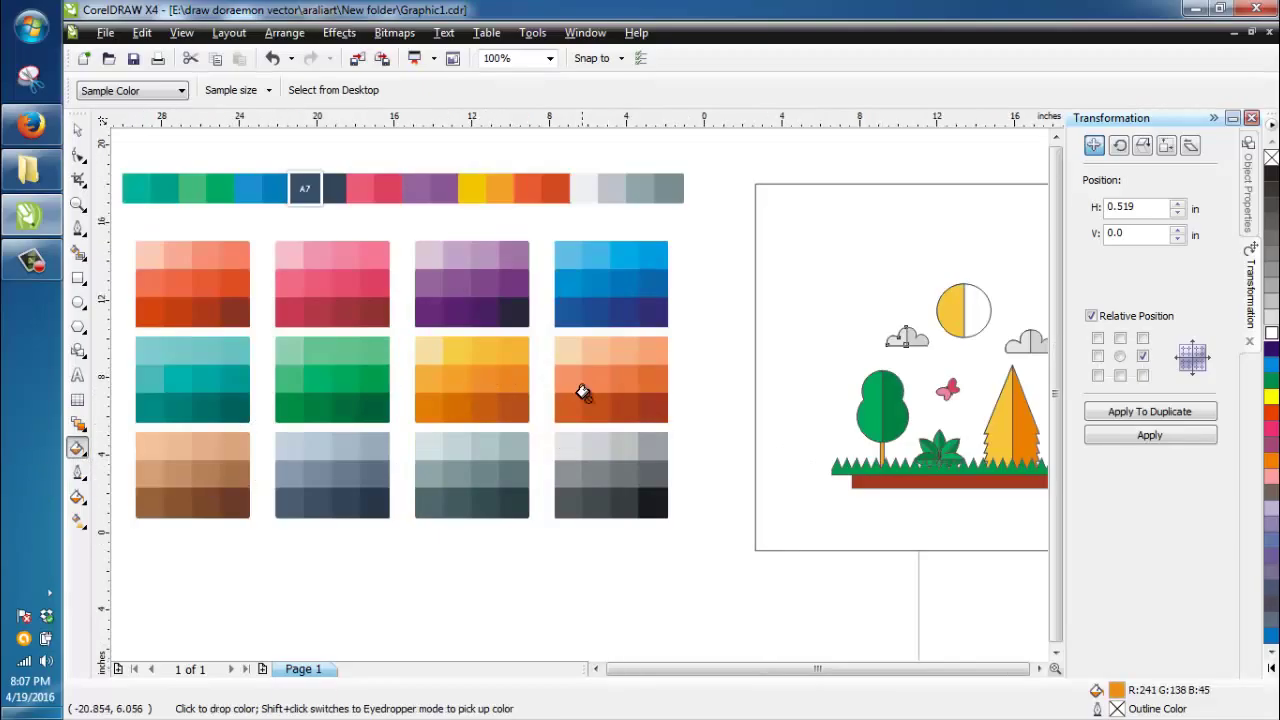
scroll(576, 378, "up", 1)
left_click(606, 262)
Select the mushroom group beside the round tree with the Pick tool and copy it
left_click(78, 130)
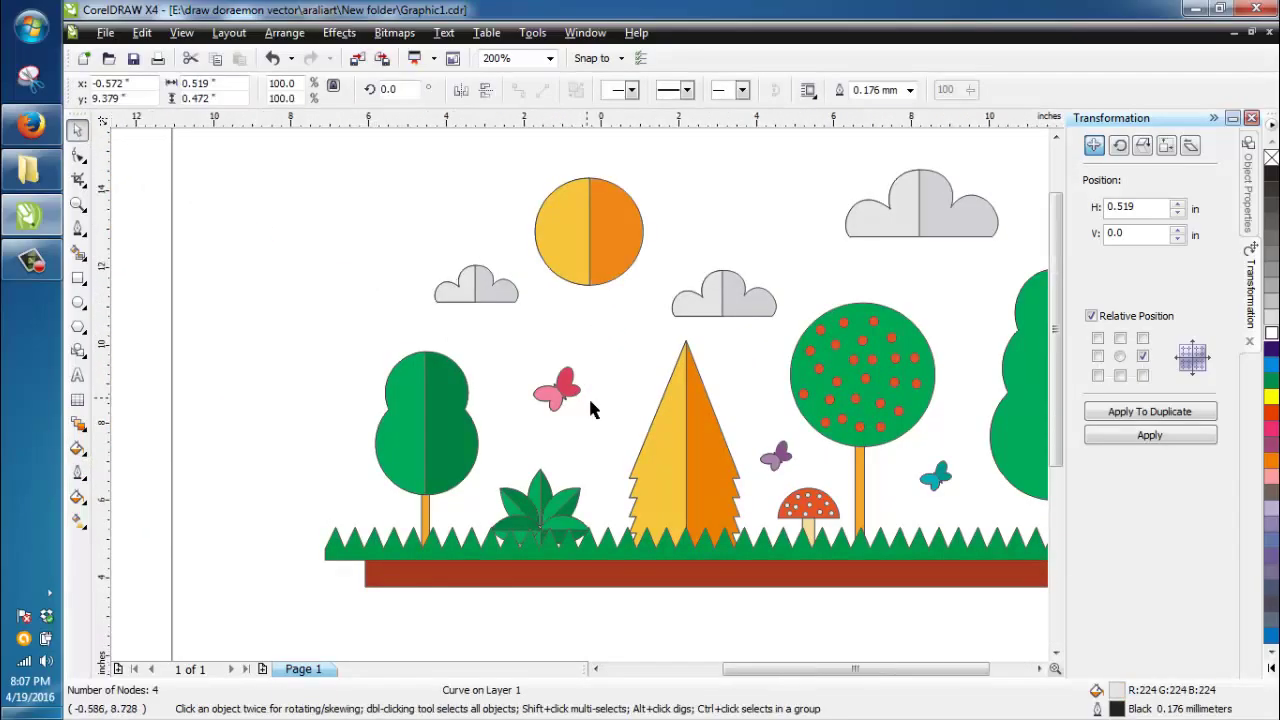
scroll(578, 400, "down", 1)
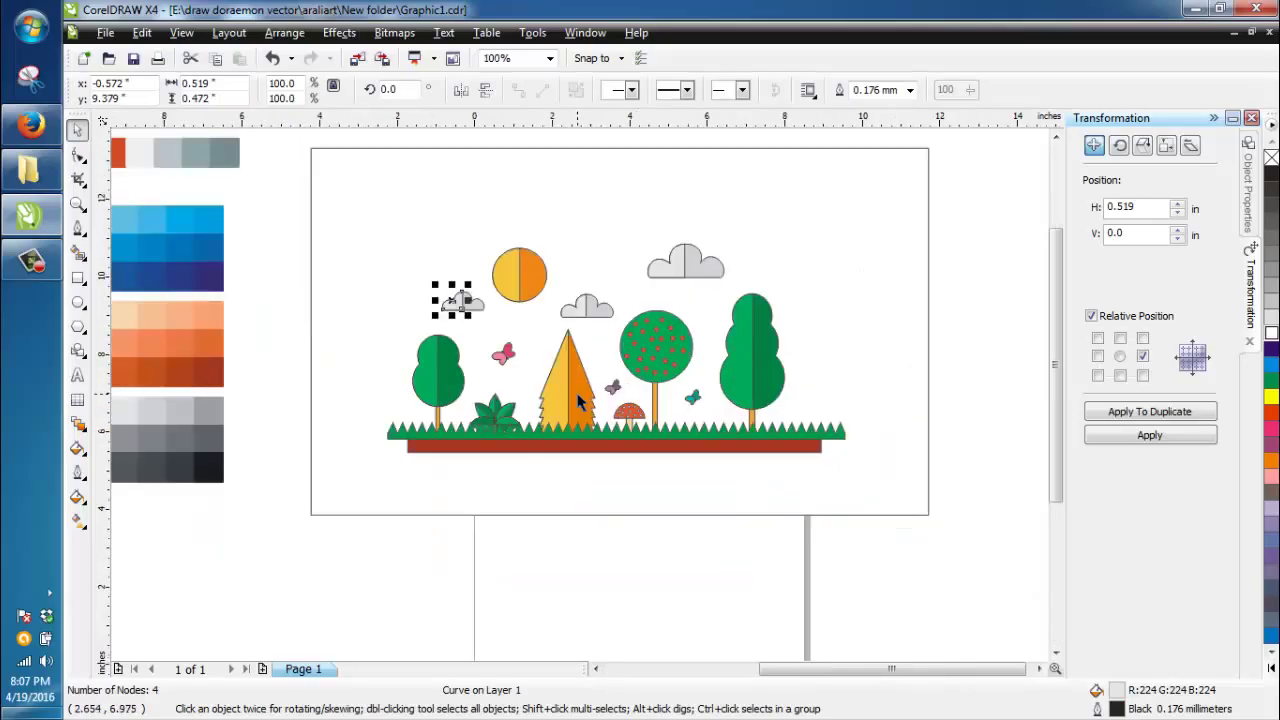
left_click(393, 581)
scroll(606, 455, "up", 1)
left_click(666, 386)
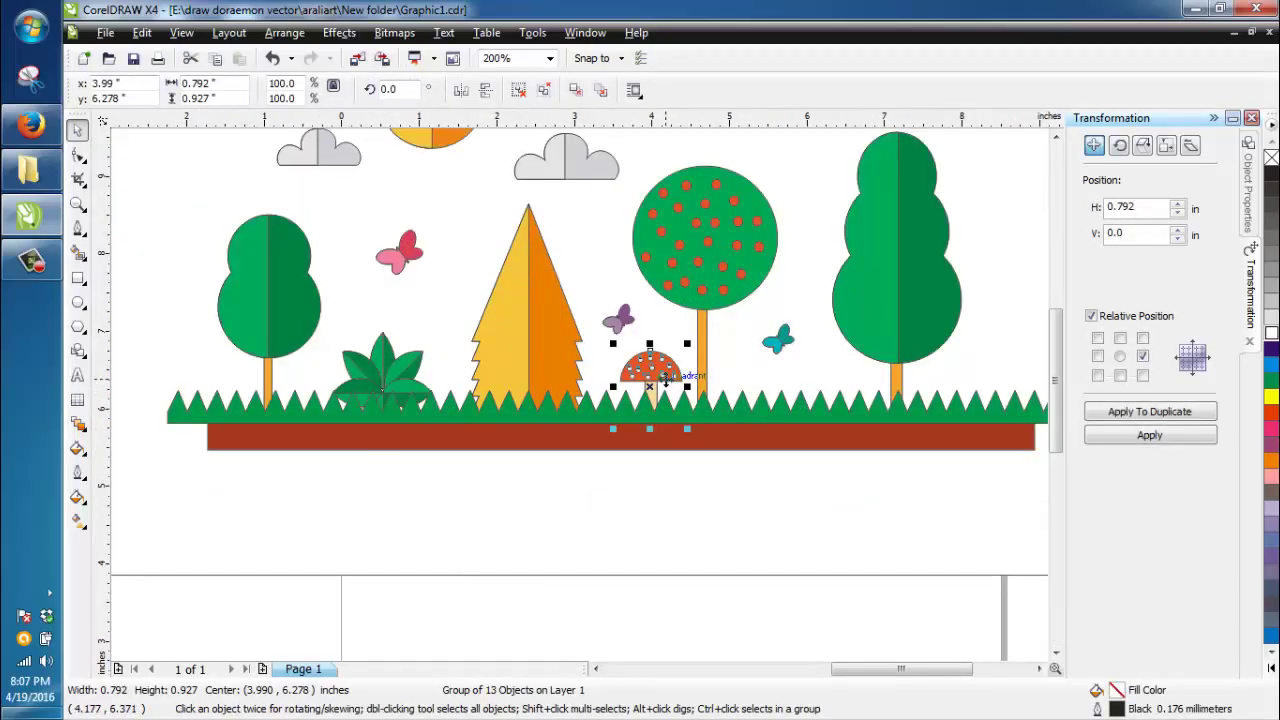
scroll(625, 379, "up", 1)
scroll(696, 389, "left", 2)
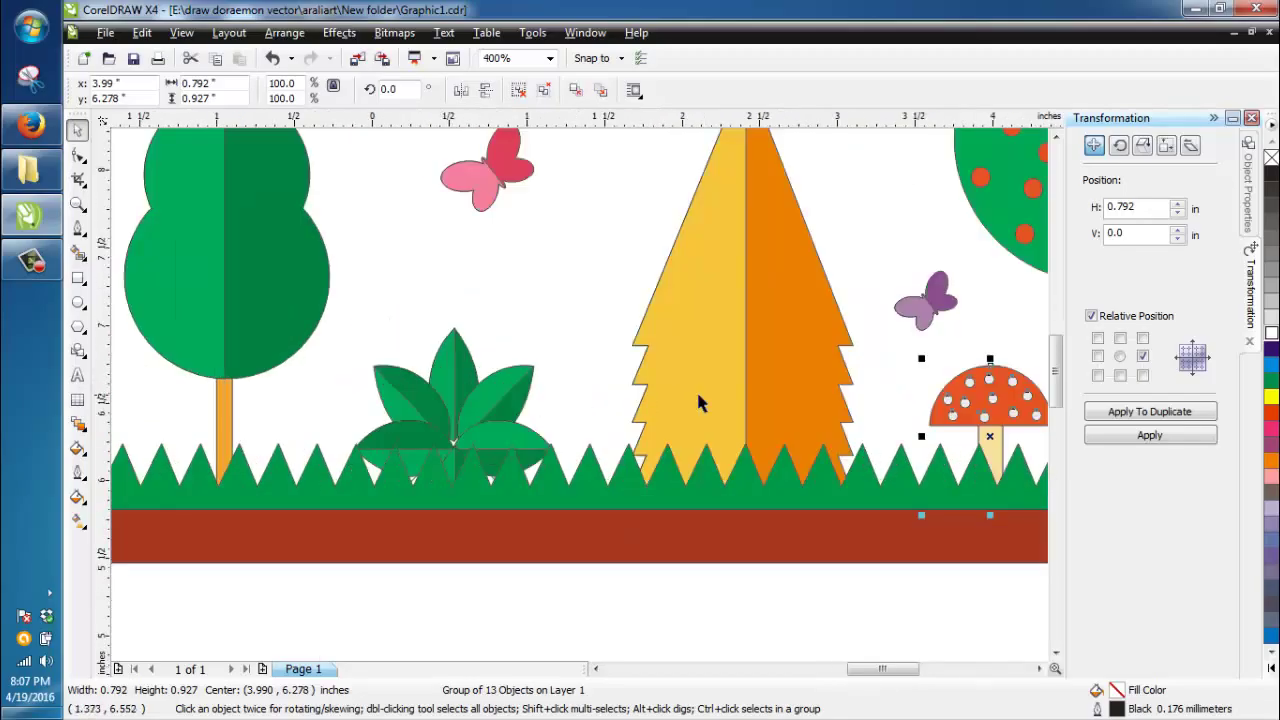
right_click(952, 402)
left_click(990, 178)
Paste the mushroom, scale the copy to about 80.5%, and place it at the left end of the grass beside the first tree
scroll(566, 377, "down", 2)
right_click(443, 329)
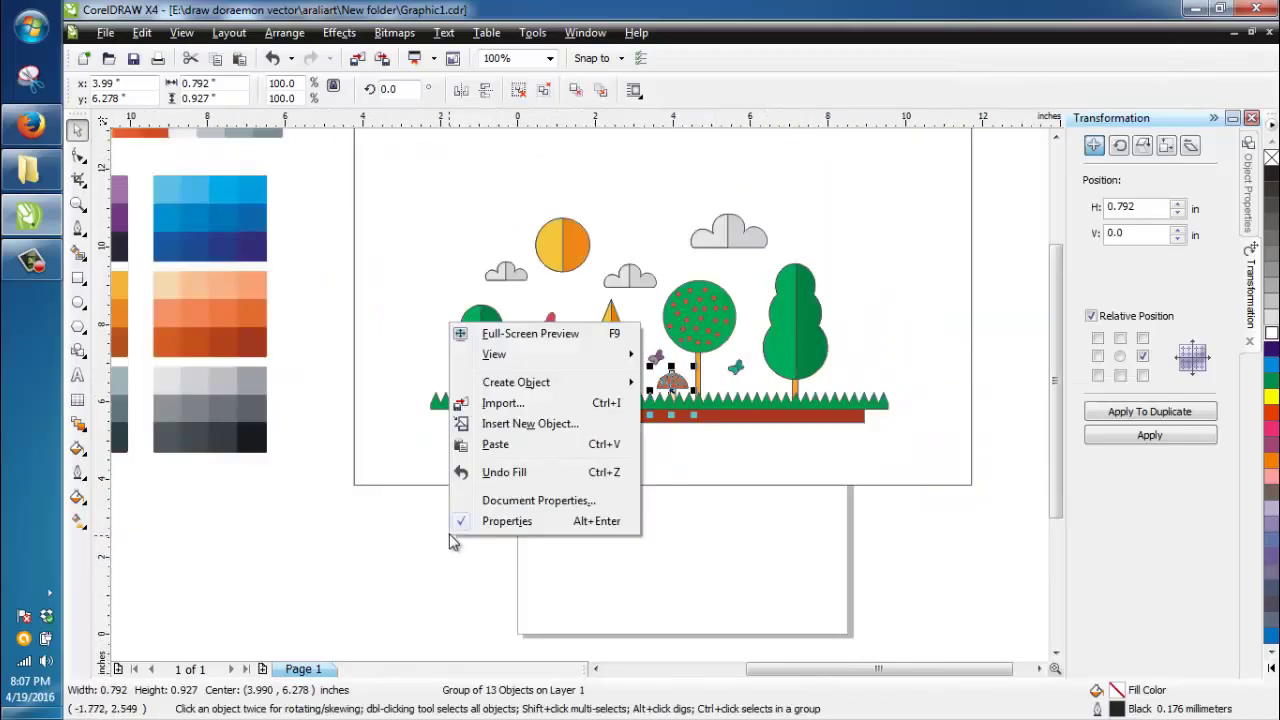
left_click(480, 443)
scroll(636, 420, "up", 1)
left_click_drag(651, 334, 206, 334)
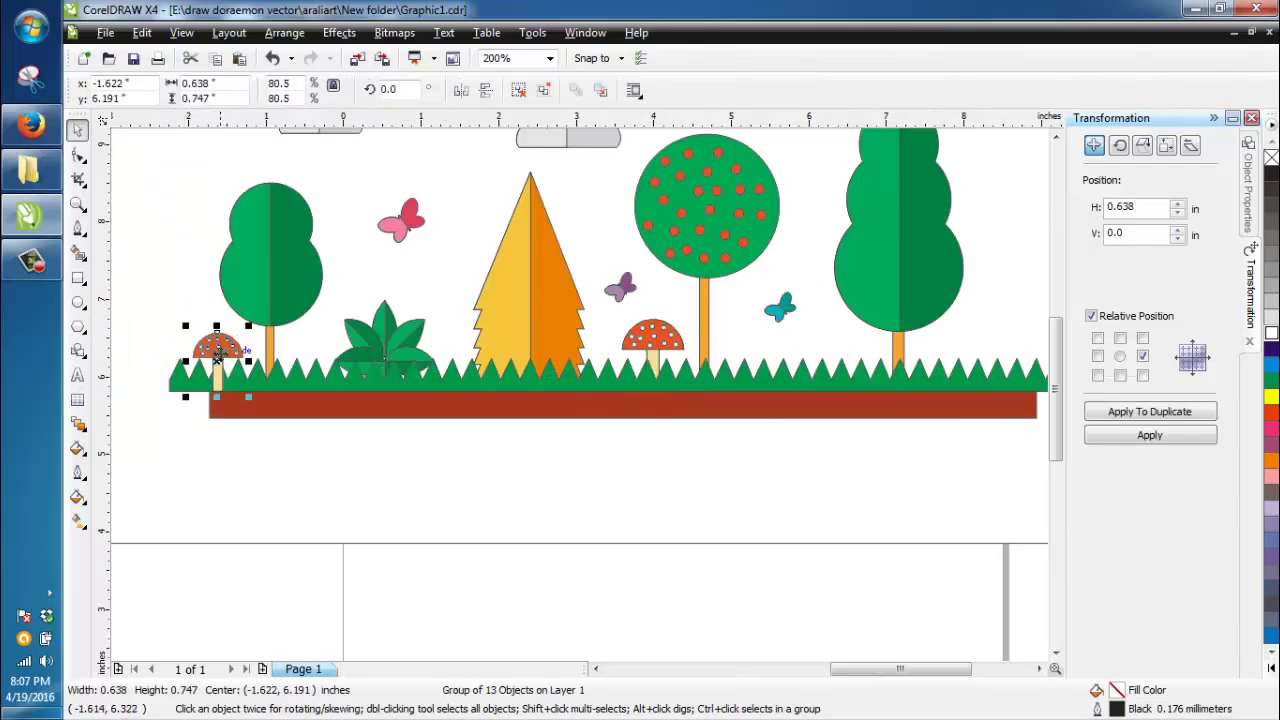
scroll(214, 345, "up", 2)
left_click_drag(567, 338, 568, 338)
Order the small mushroom copy behind the grass
left_click(284, 32)
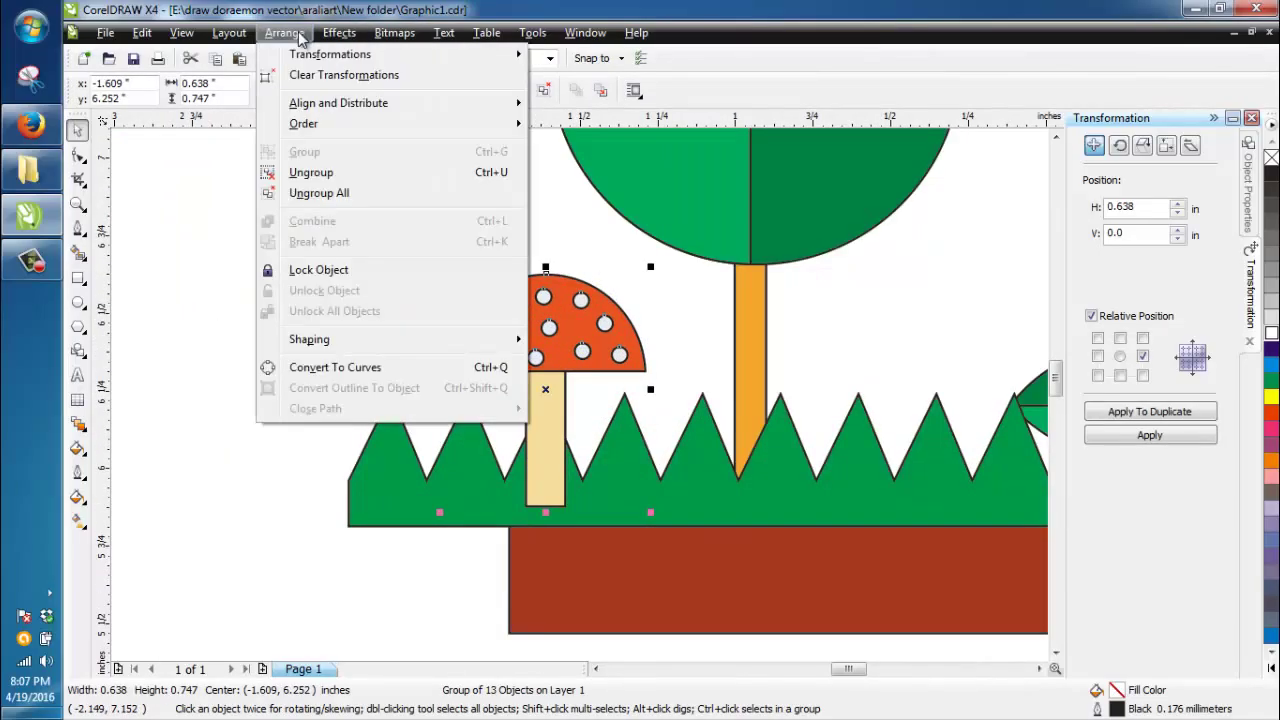
mouse_move(400, 103)
mouse_move(454, 123)
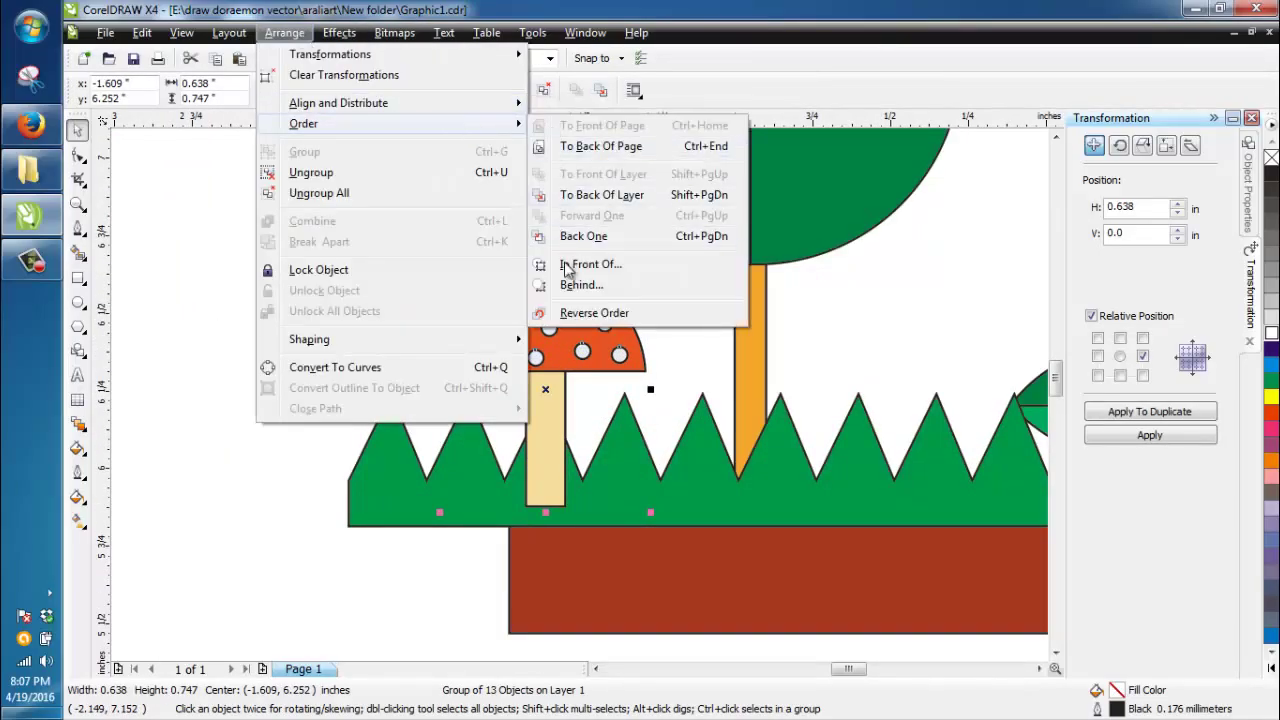
left_click(580, 285)
left_click(459, 453)
scroll(465, 453, "down", 3)
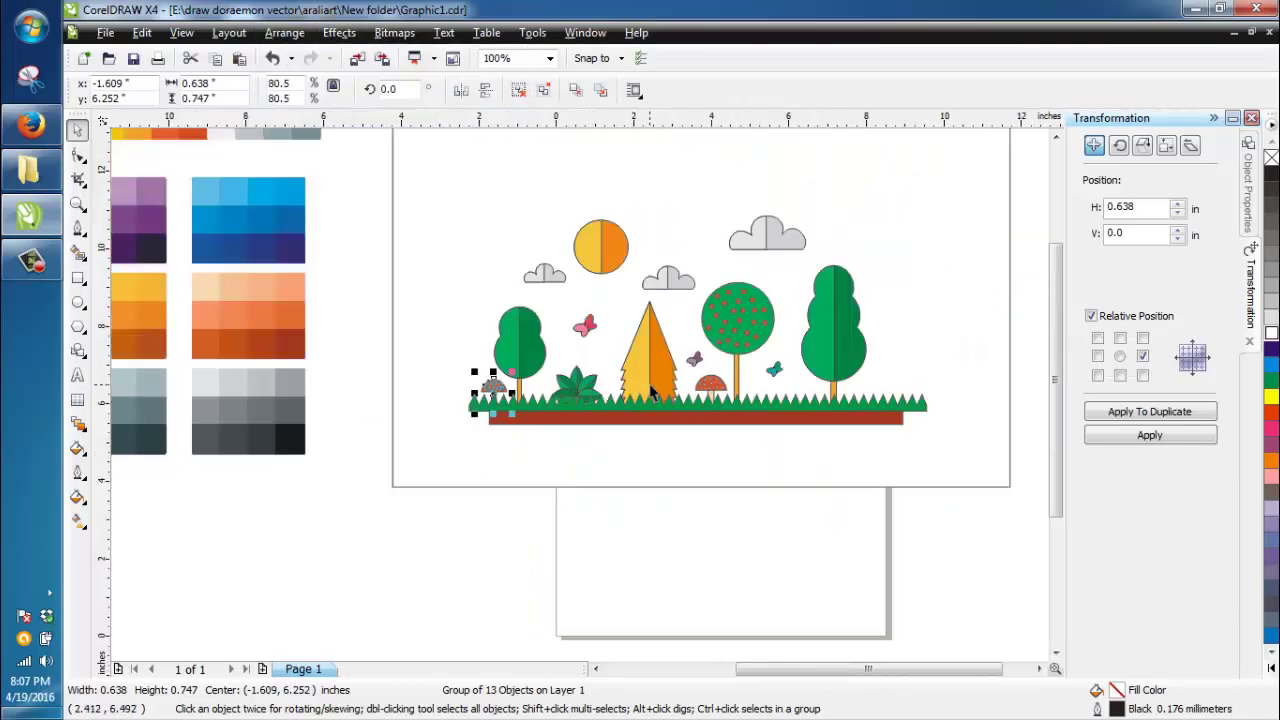
Duplicate the yellow-orange pine, scale the copy to about 68.9%, and place it at the right end of the grass
left_click_drag(650, 386, 565, 395)
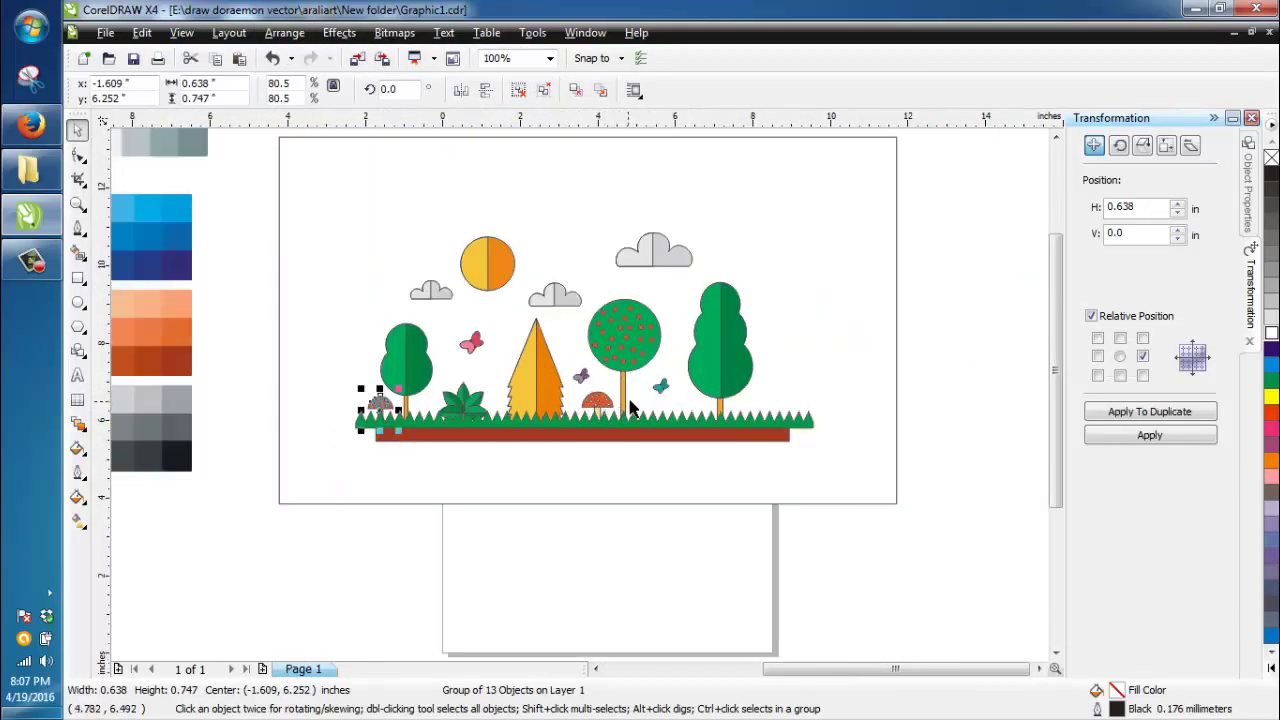
scroll(629, 400, "up", 1)
scroll(433, 395, "down", 1)
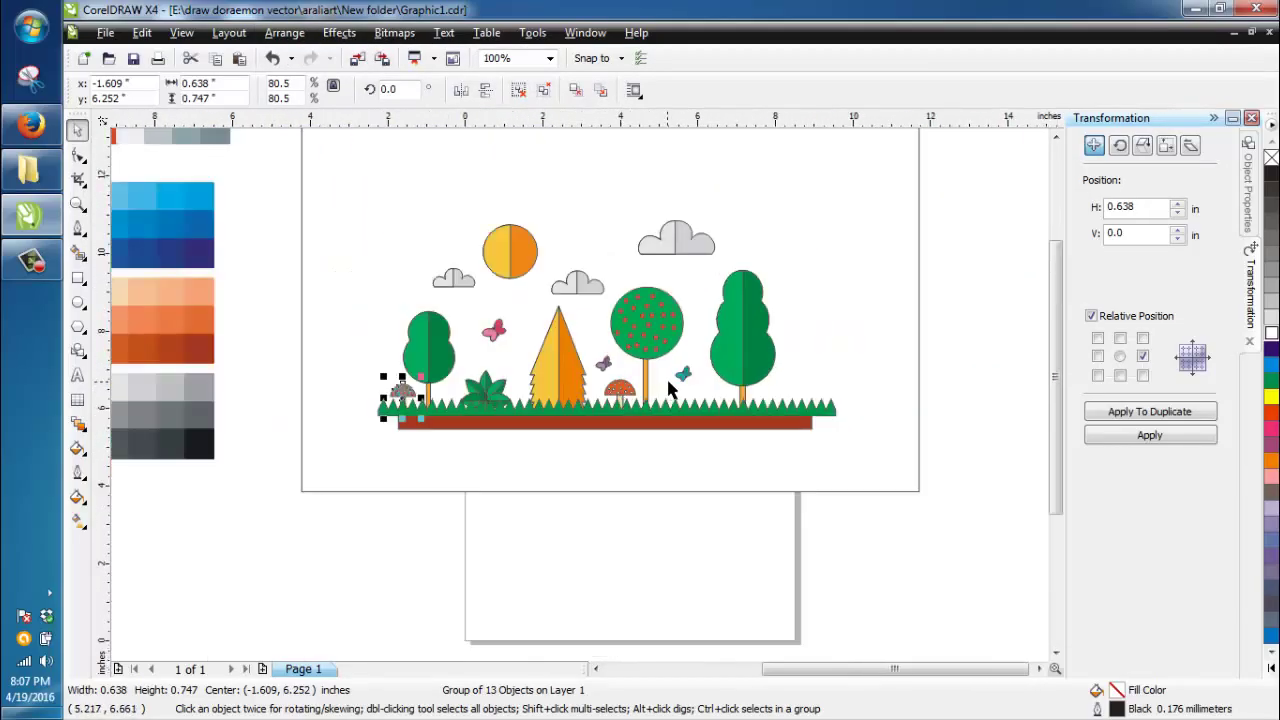
left_click(560, 380)
left_click_drag(560, 380, 814, 315)
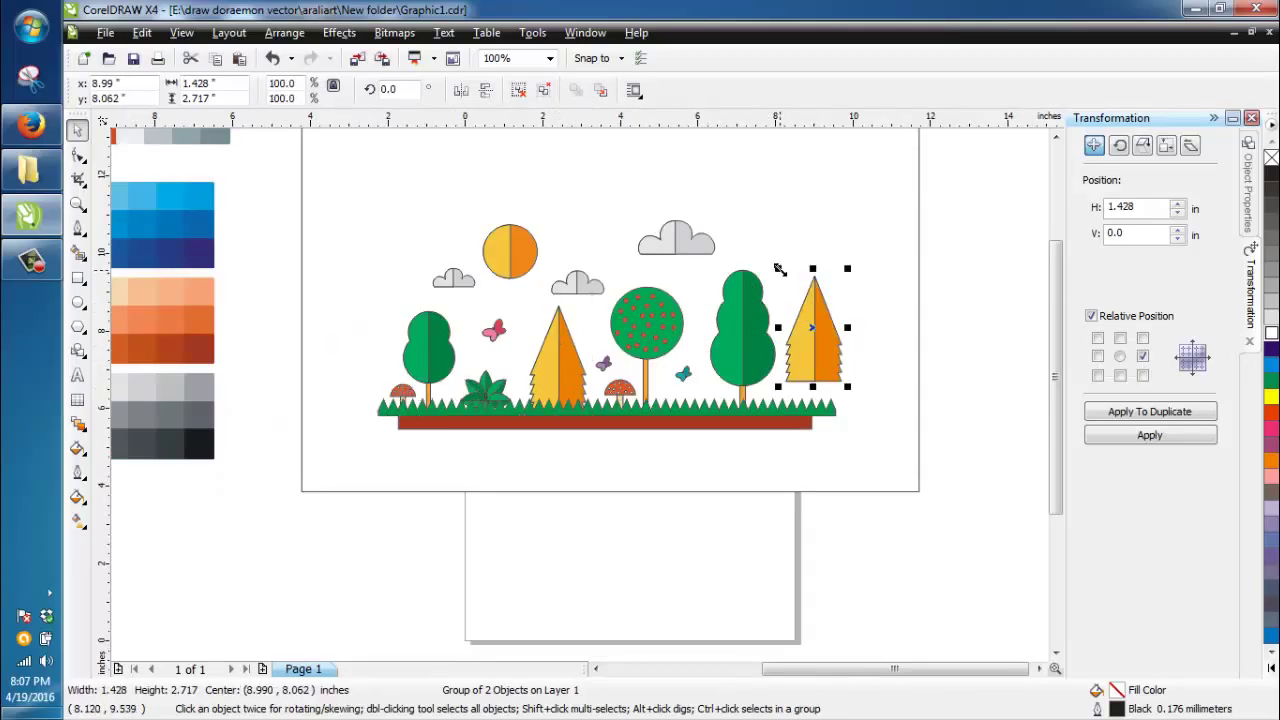
left_click_drag(779, 269, 801, 306)
scroll(801, 306, "up", 1)
left_click_drag(593, 400, 551, 465)
scroll(200, 400, "down", 1)
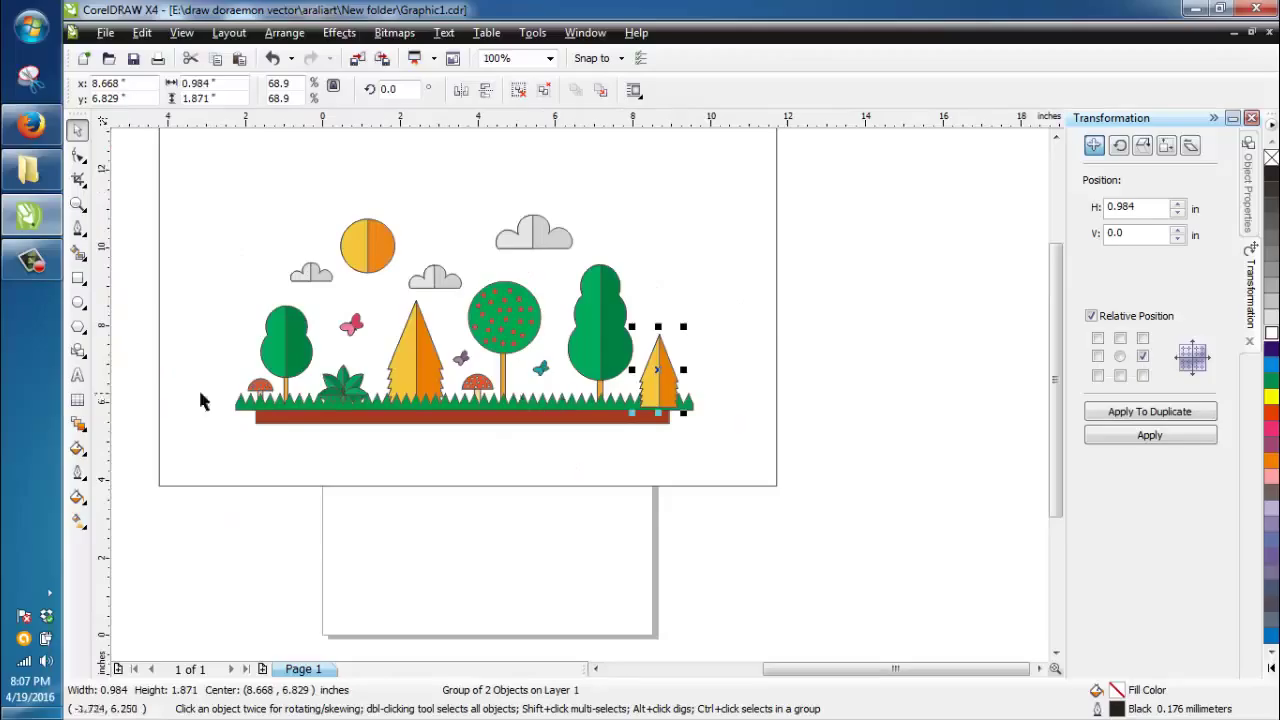
Sample the green R:2 G:142 B:45 from the palette image and fill the left half of the small pine
left_click(78, 448)
scroll(400, 348, "down", 1)
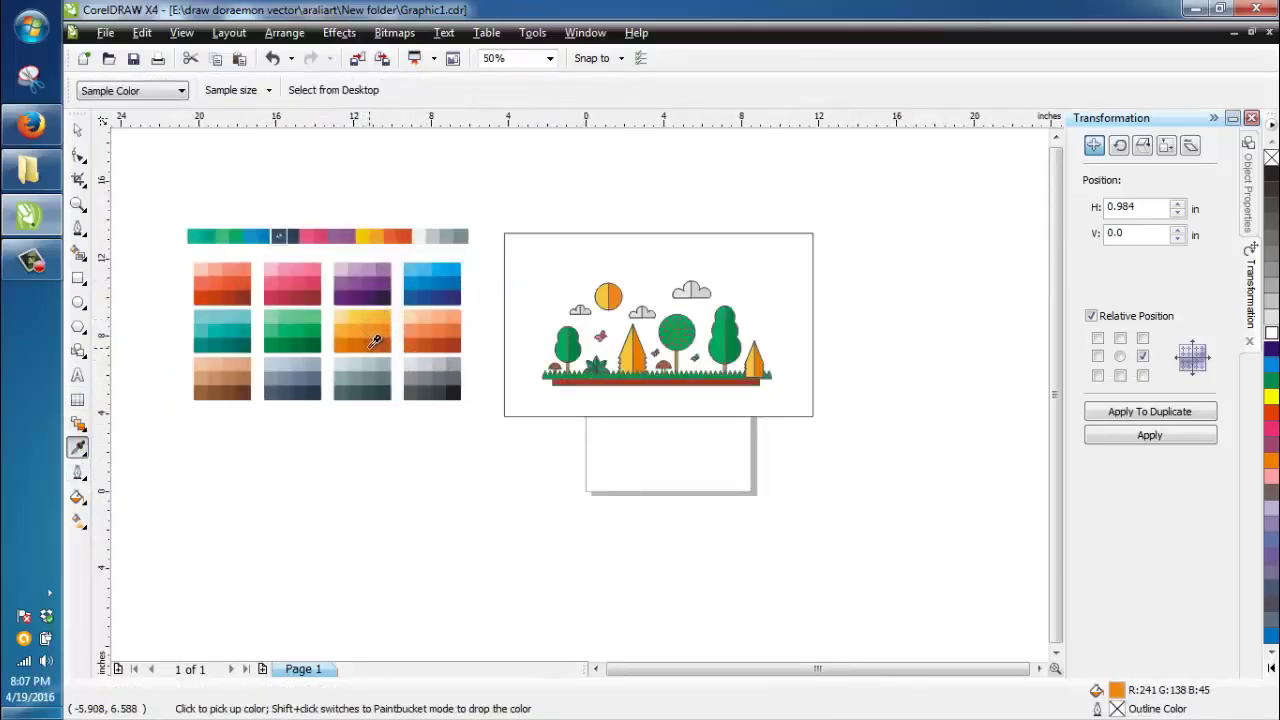
left_click(372, 344)
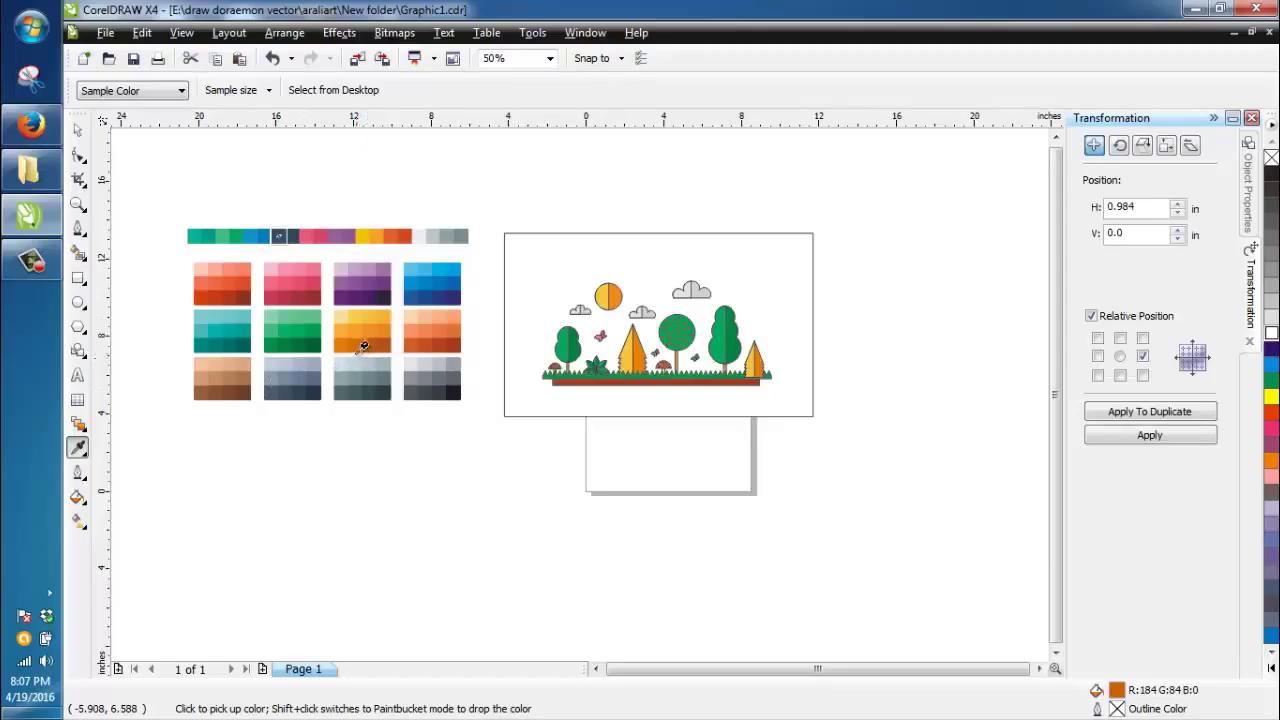
left_click(272, 342)
left_click(80, 450)
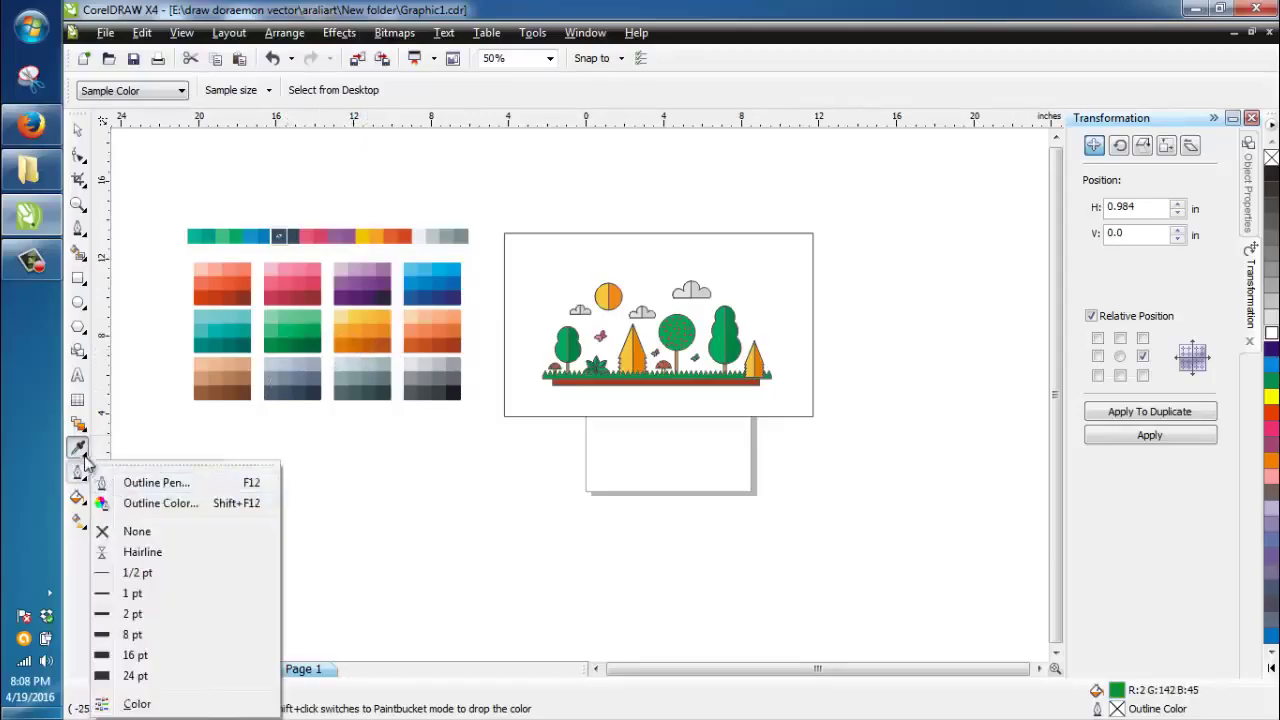
left_click(124, 483)
scroll(751, 357, "up", 3)
scroll(524, 393, "down", 2)
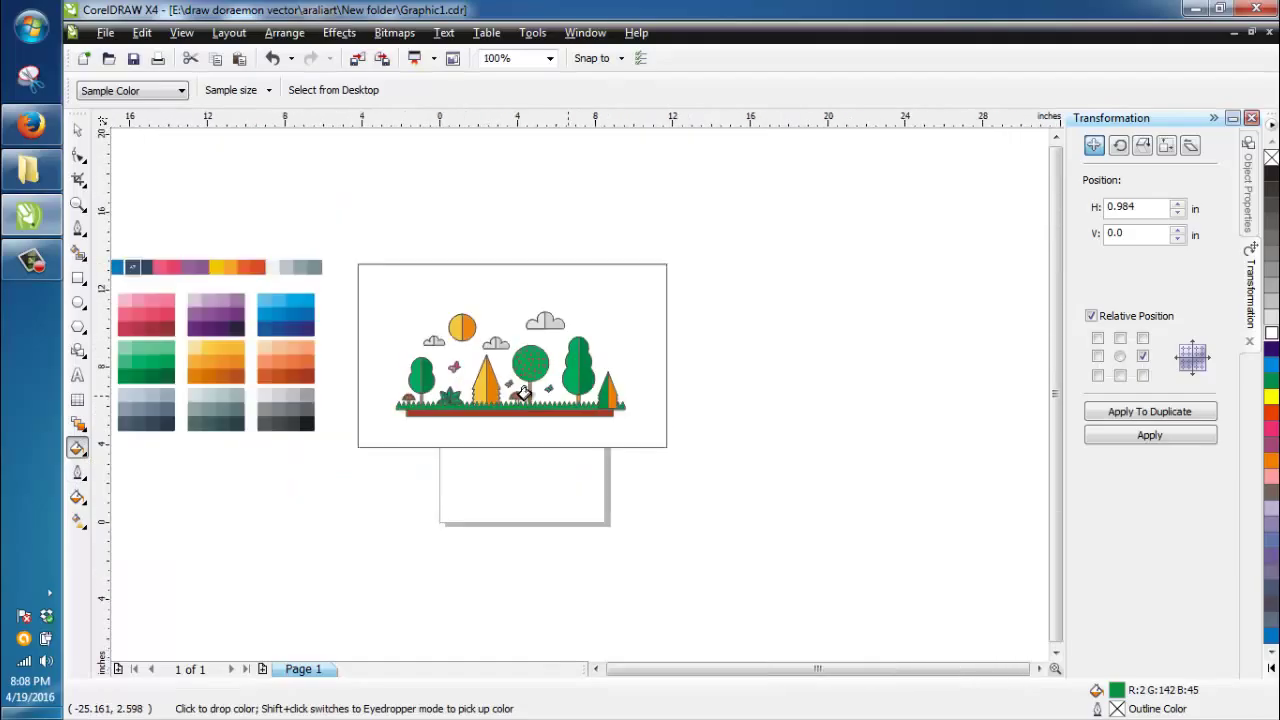
Sample the dark green R:0 G:92 B:1 from the palette image and switch to the Paintbucket
left_click(80, 450)
left_click(103, 451)
scroll(582, 388, "up", 2)
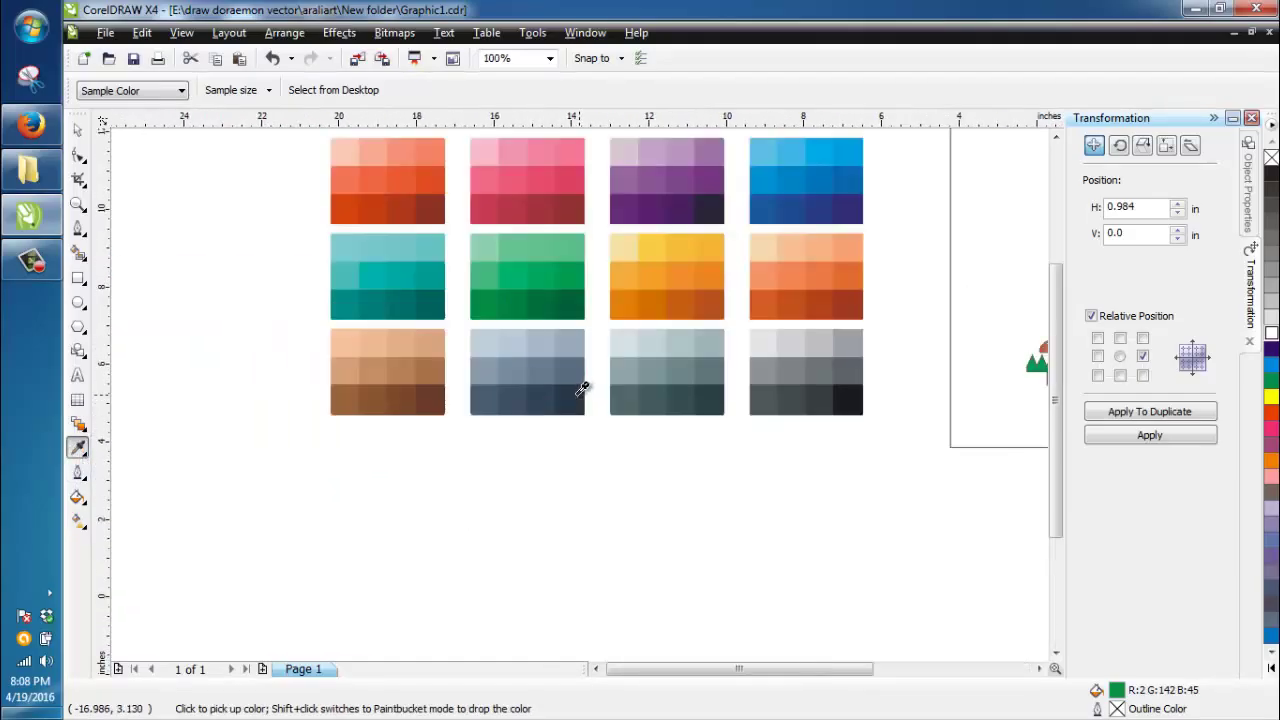
left_click(78, 449)
left_click(100, 477)
scroll(603, 389, "down", 2)
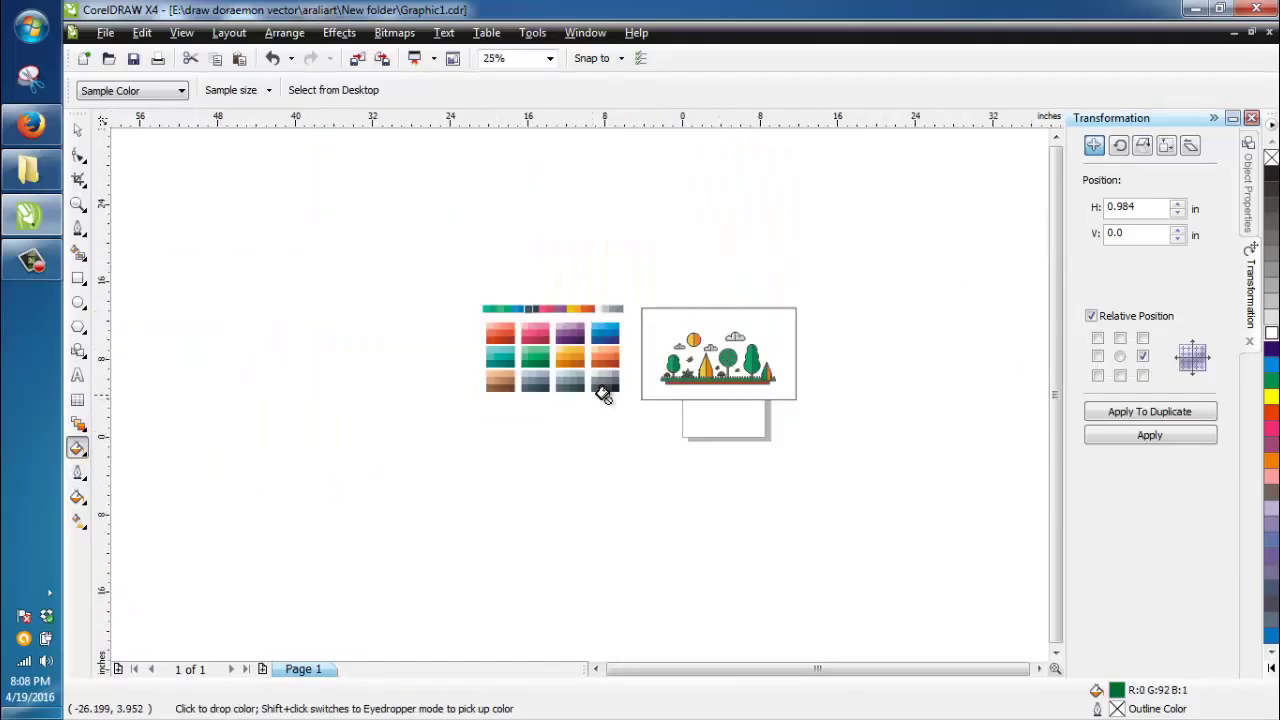
Fill the right half of the small pine with the sampled dark green and return to the Pick tool
scroll(662, 355, "up", 4)
left_click(988, 281)
scroll(566, 391, "down", 1)
key("space")
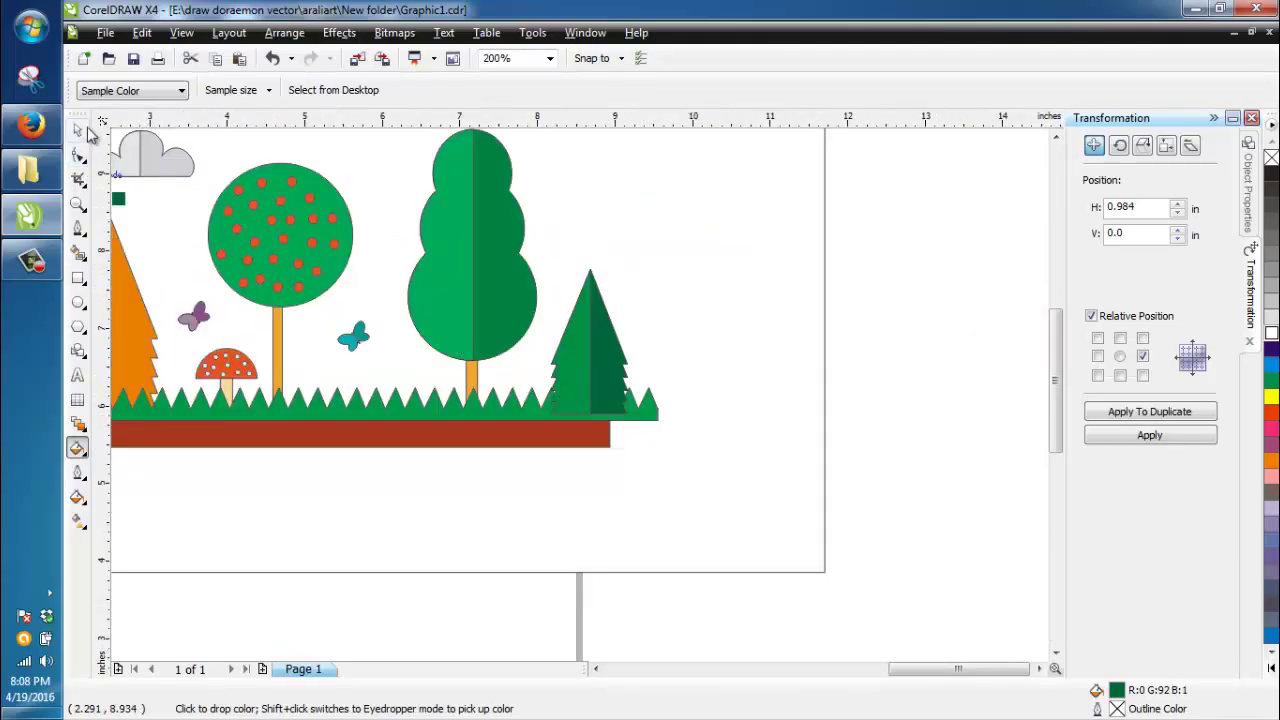
left_click(568, 393)
scroll(577, 403, "up", 2)
scroll(579, 403, "down", 3)
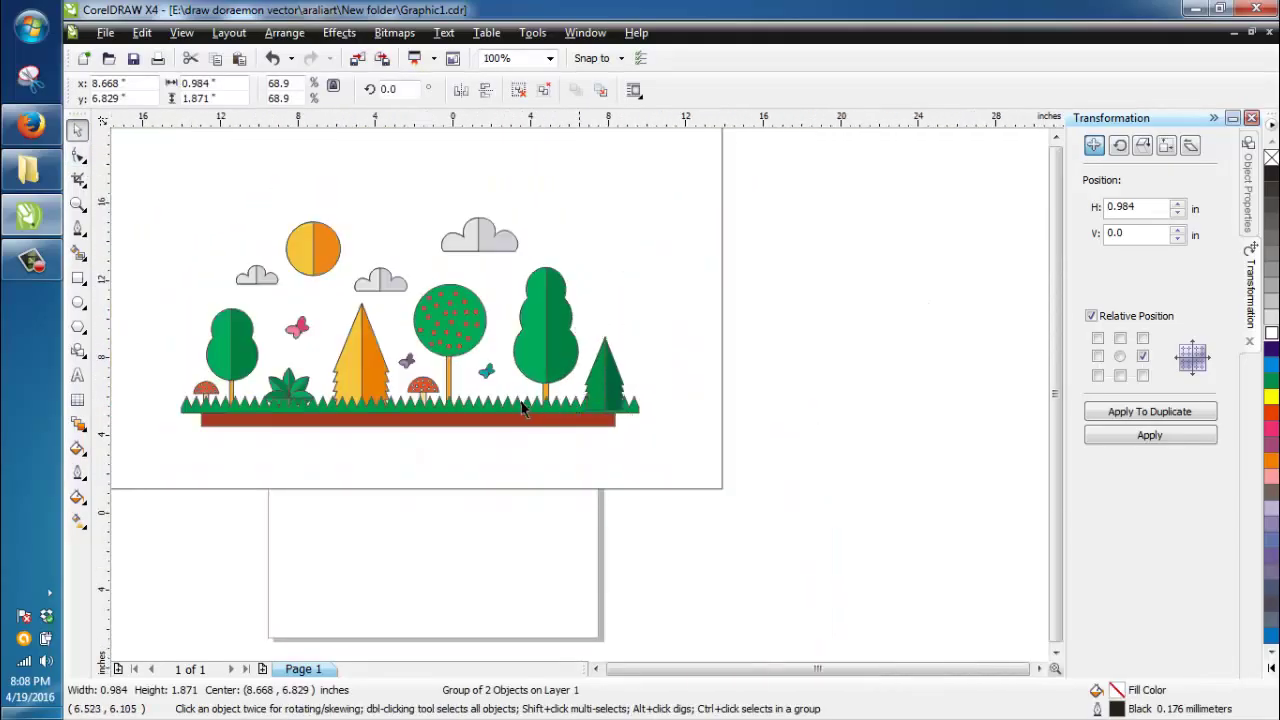
Sample the orange R:216 G:117 B:0 from the palette image and fill the left half of the small pine with it
left_click(76, 449)
left_click(110, 449)
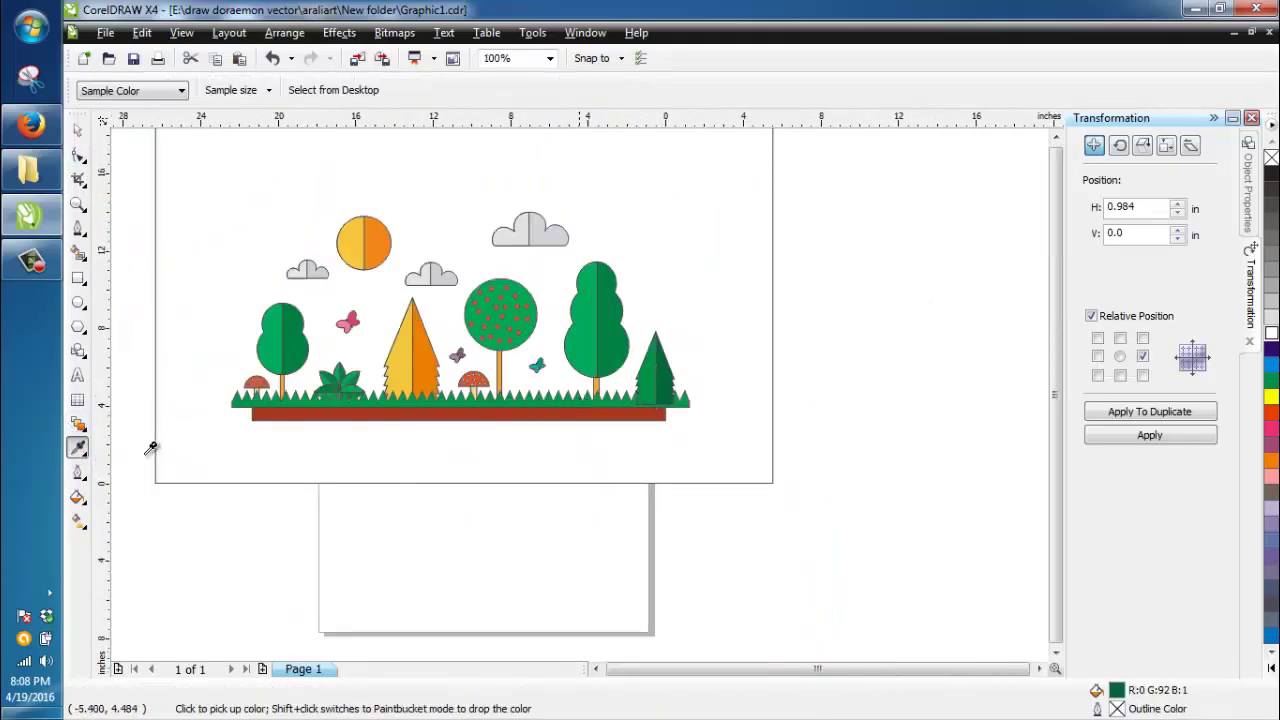
scroll(151, 446, "down", 1)
left_click(431, 335)
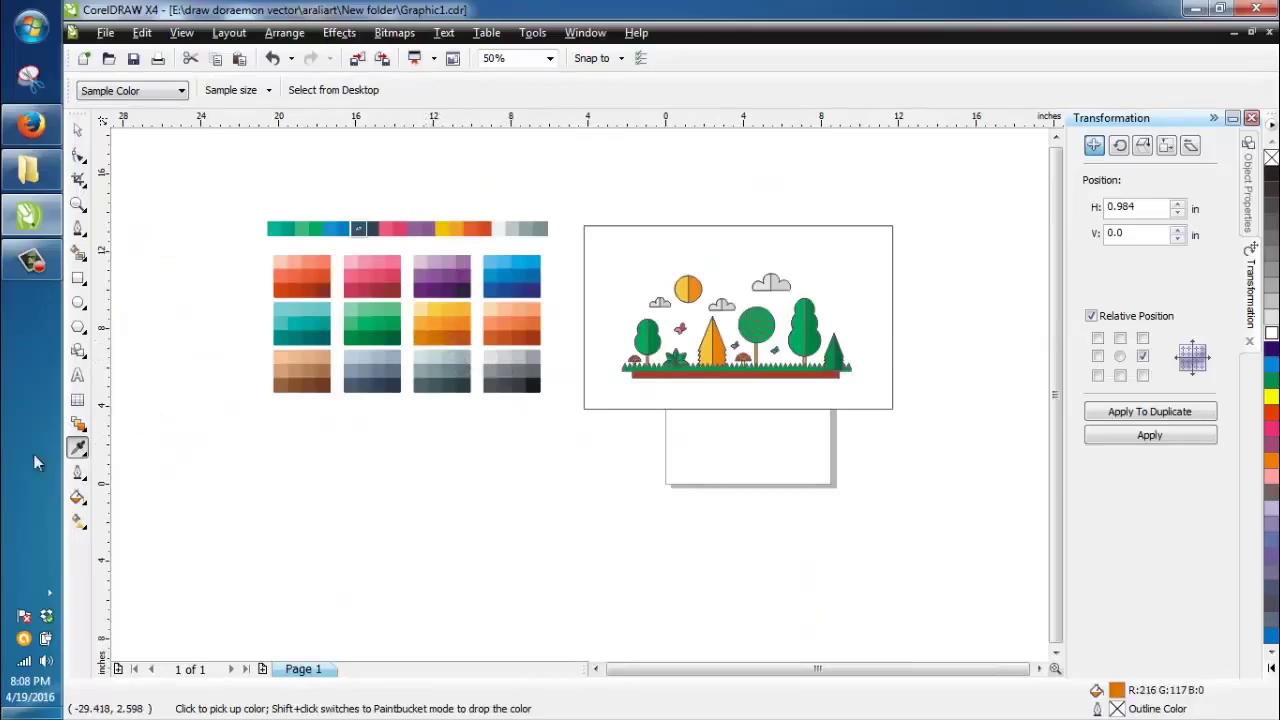
left_click(75, 452)
left_click(118, 477)
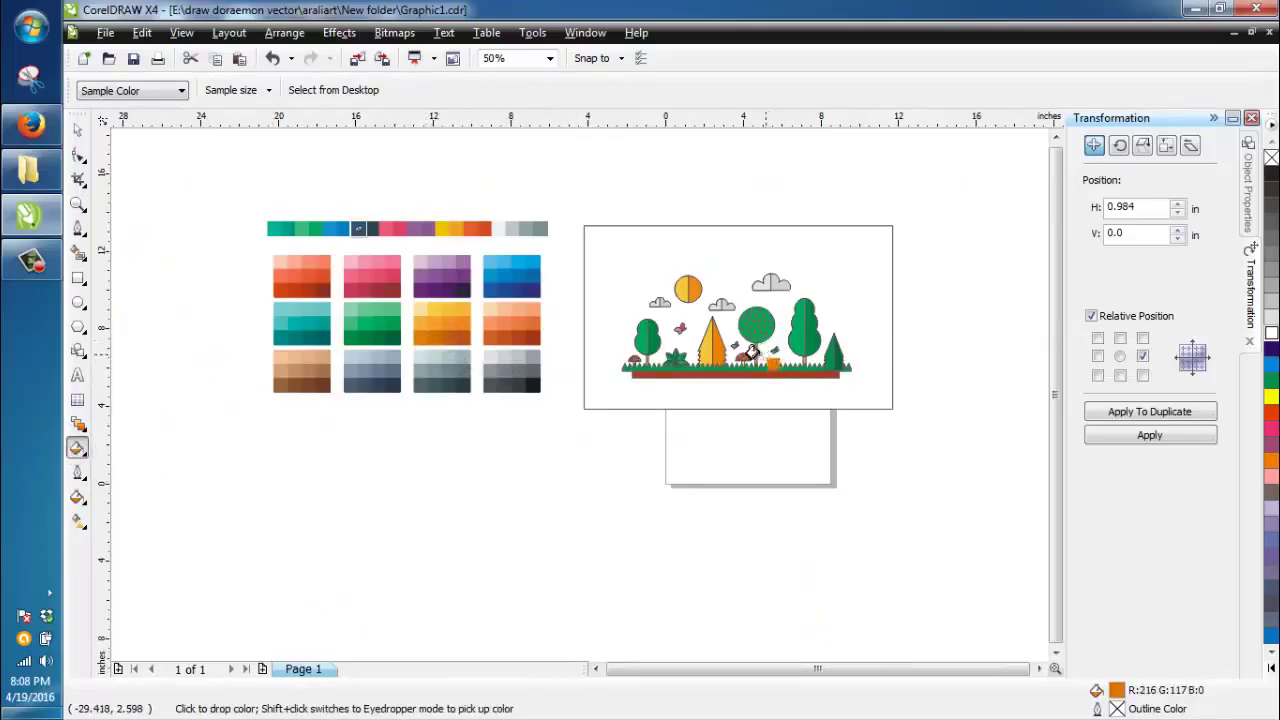
scroll(823, 359, "up", 2)
left_click(566, 391)
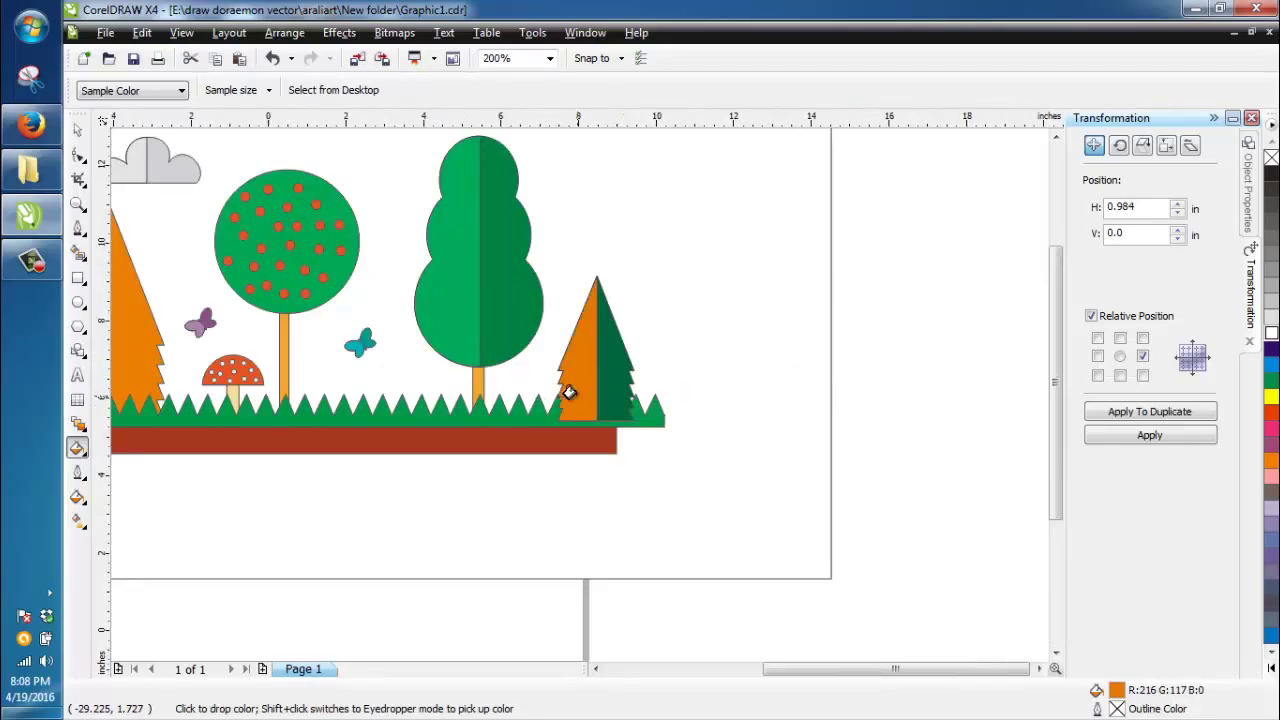
Sample the brown-orange R:165 G:69 B:12 from the palette image and fill the right half of the small pine with it
scroll(566, 391, "down", 2)
left_click(78, 448)
left_click(118, 453)
left_click_drag(198, 365, 598, 368)
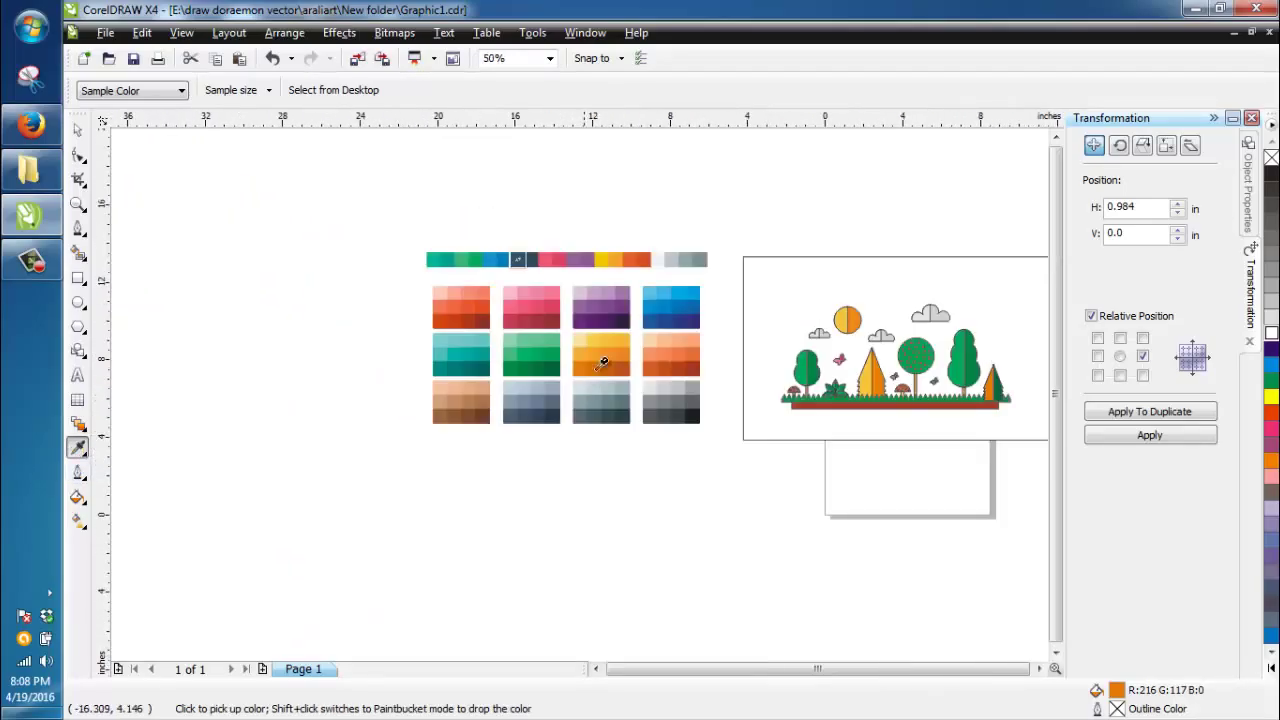
left_click(633, 364)
left_click(78, 449)
left_click(116, 476)
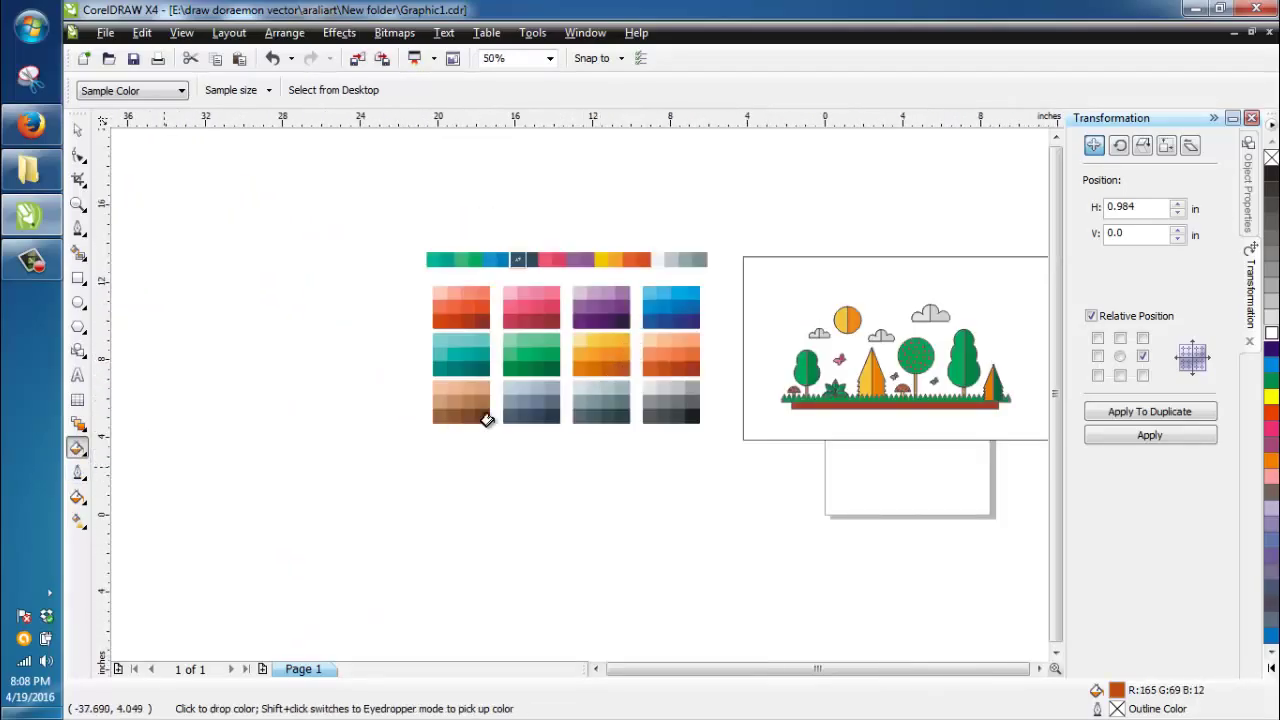
scroll(671, 385, "up", 2)
scroll(671, 385, "up", 1)
left_click(560, 400)
left_click(78, 130)
Place the small orange pine behind the grass strip
left_click(470, 400)
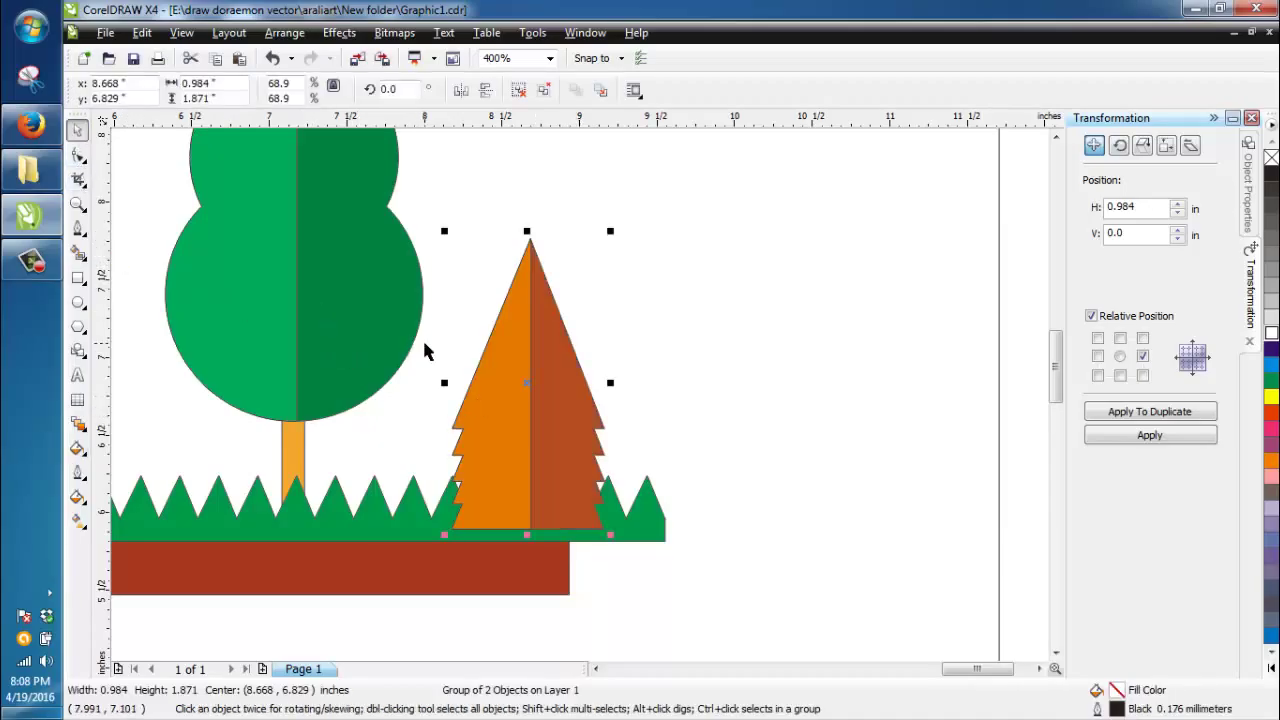
left_click(287, 33)
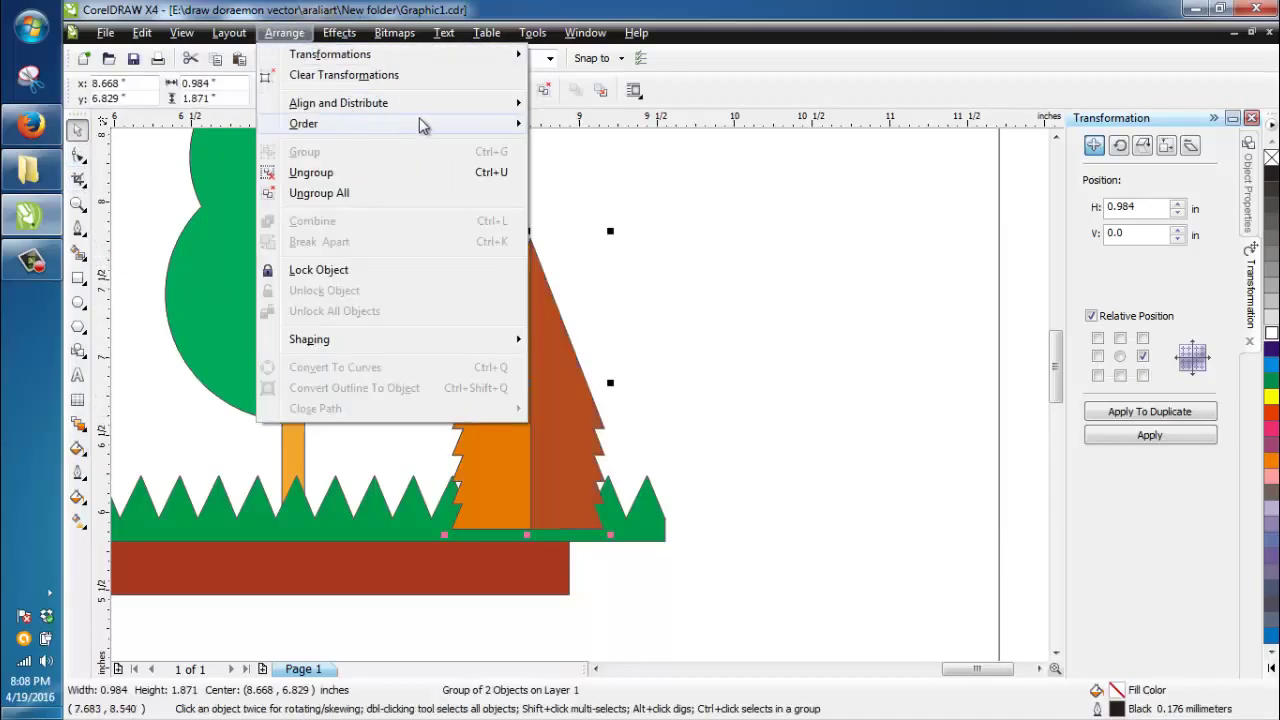
mouse_move(423, 123)
left_click(565, 287)
left_click(612, 512)
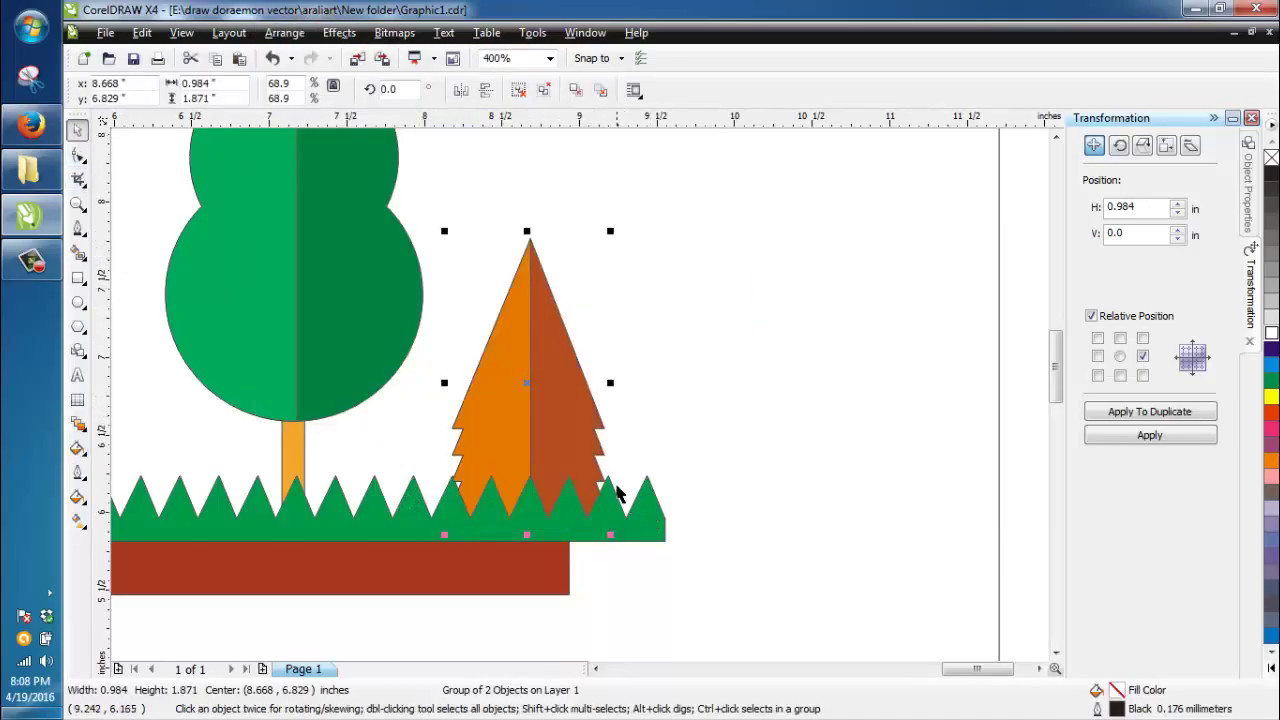
Duplicate the leafy green bush, scale the copy to about 0.92 by 1.07 inches, and place it between the round and tall trees
scroll(566, 362, "down", 2)
left_click(477, 461)
scroll(335, 373, "up", 1)
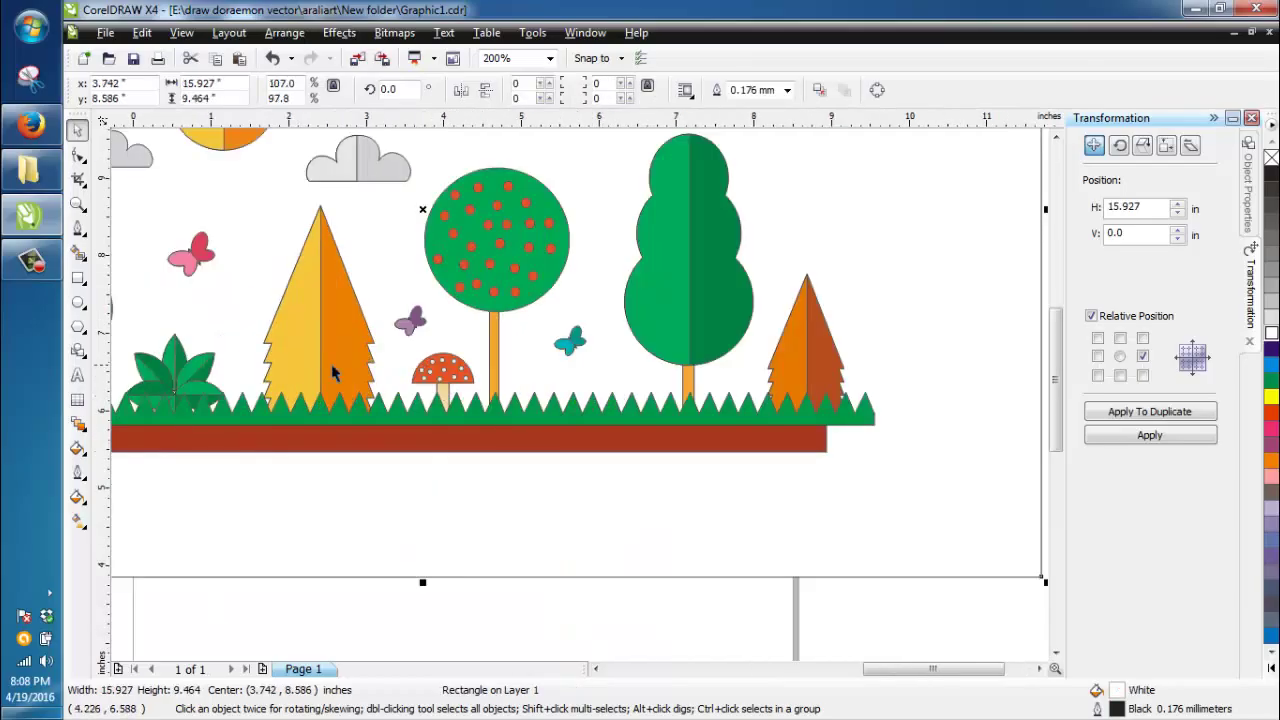
left_click_drag(184, 372, 588, 360)
right_click(588, 360)
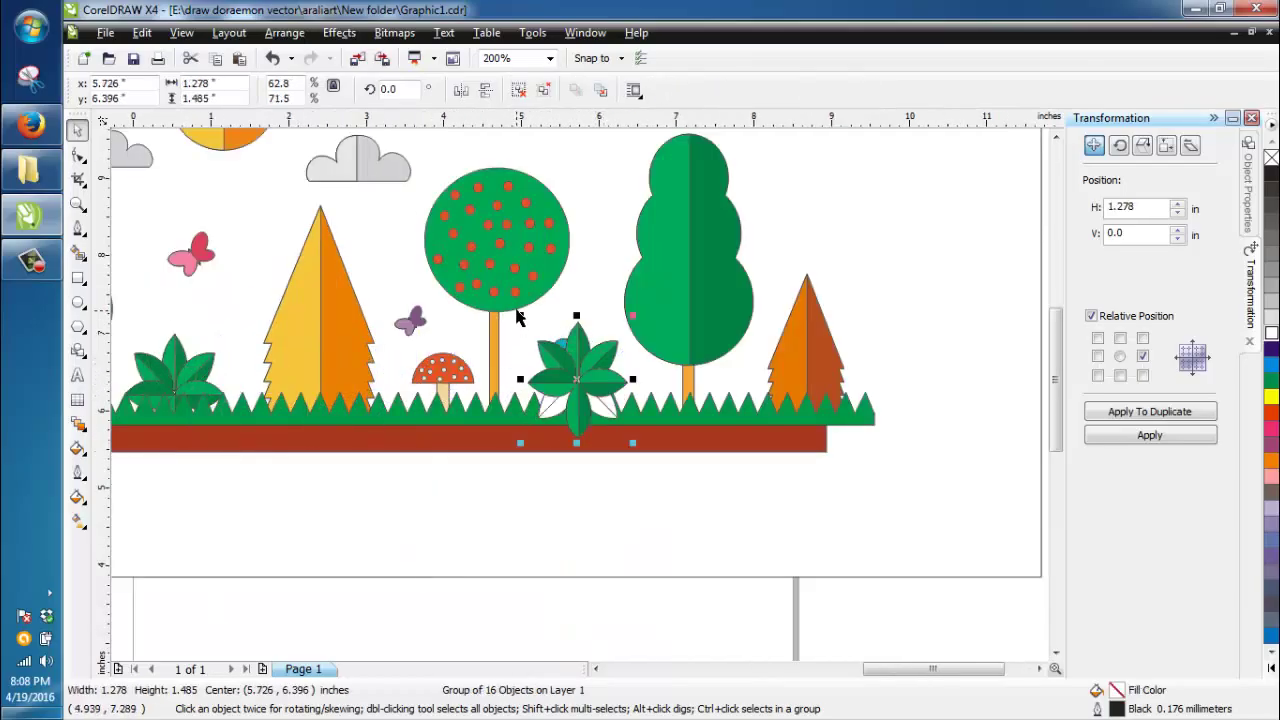
left_click_drag(521, 314, 548, 336)
scroll(616, 368, "up", 1)
left_click_drag(575, 393, 625, 400)
Order the small bush copy behind the grass strip and behind the brown soil bar
left_click(284, 33)
mouse_move(494, 129)
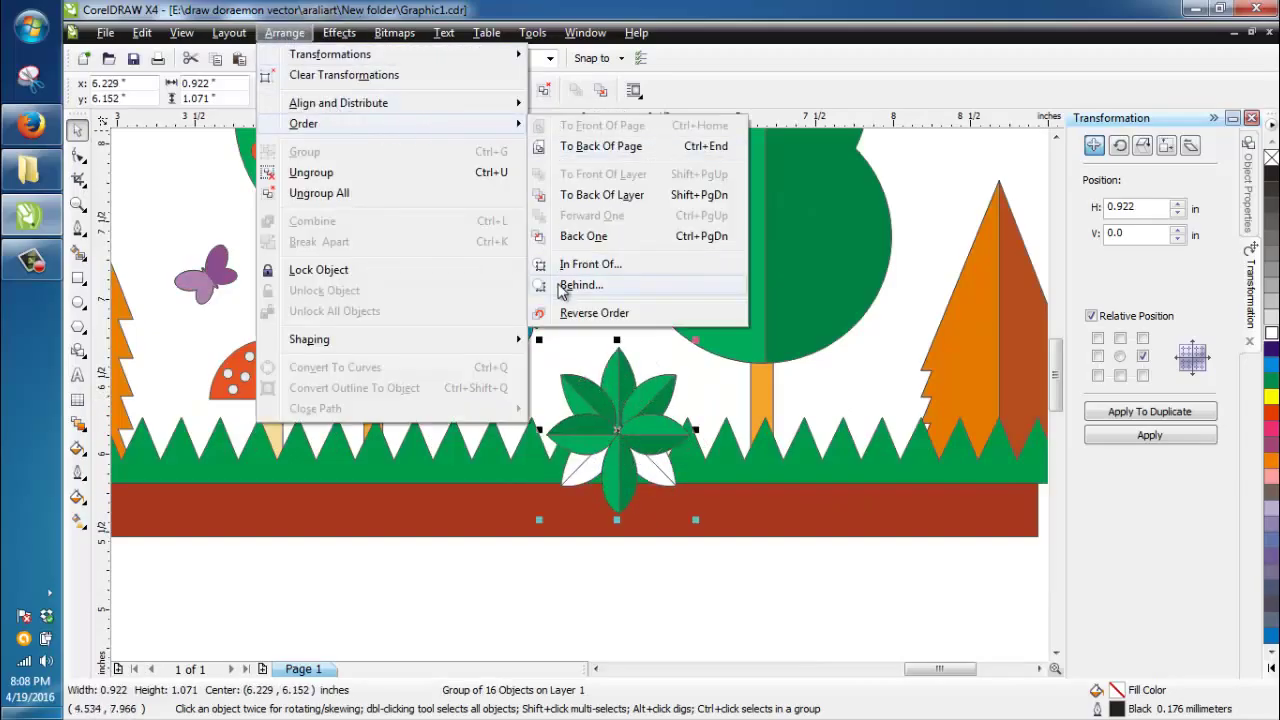
left_click(545, 282)
left_click(531, 475)
left_click(284, 33)
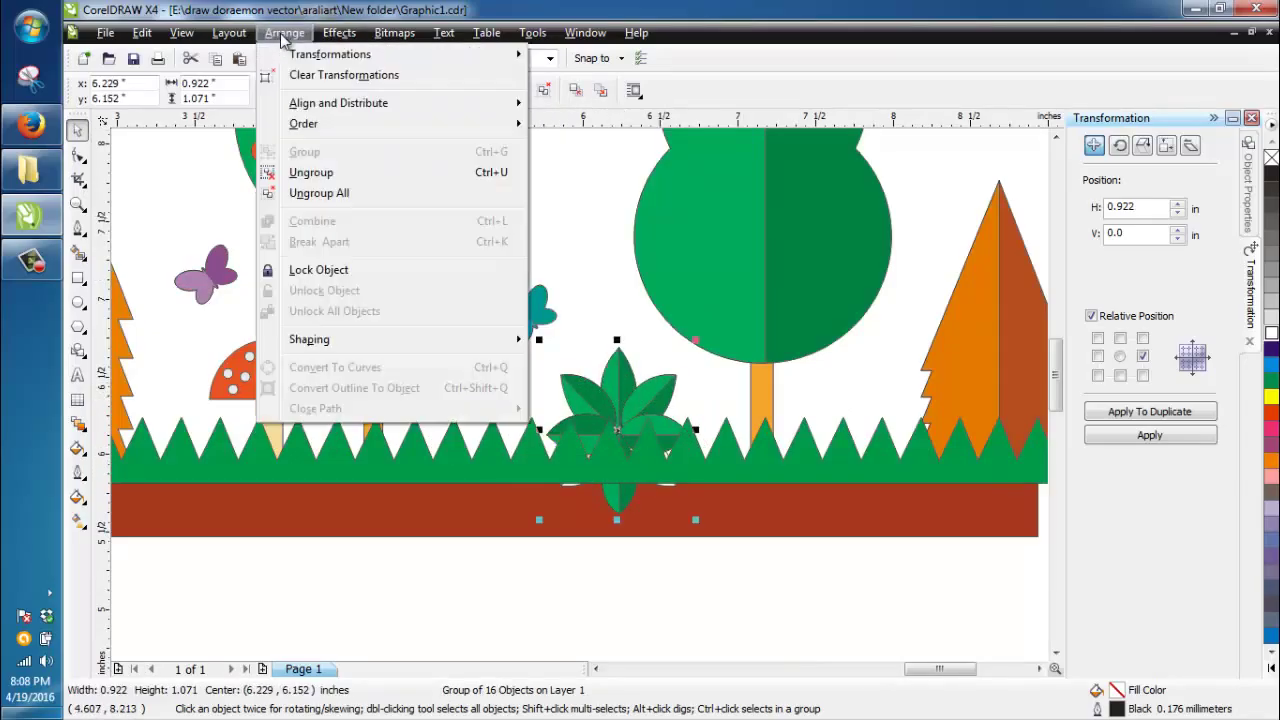
mouse_move(320, 123)
left_click(565, 281)
left_click(449, 511)
scroll(568, 399, "down", 2)
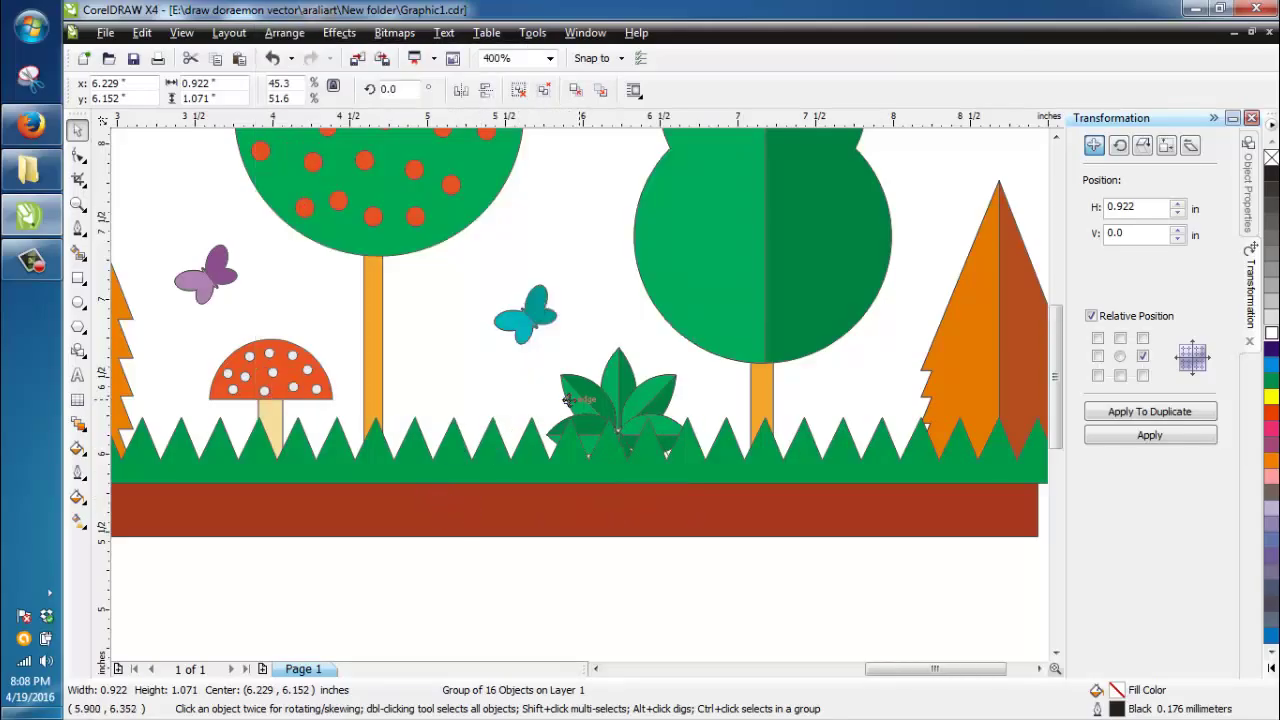
scroll(575, 440, "up", 1)
left_click(620, 451)
scroll(570, 425, "down", 1)
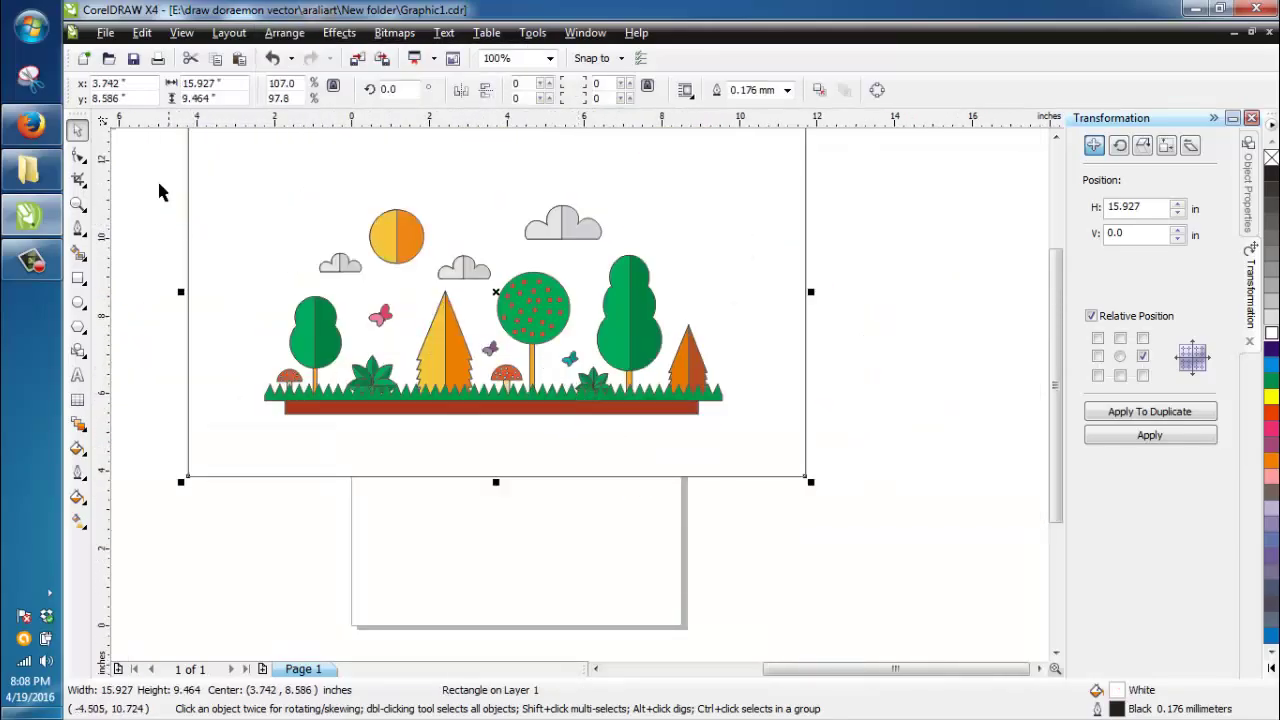
Remove the outlines from all landscape objects by setting their width to None, and group the objects
left_click_drag(137, 157, 940, 445)
left_click(1250, 187)
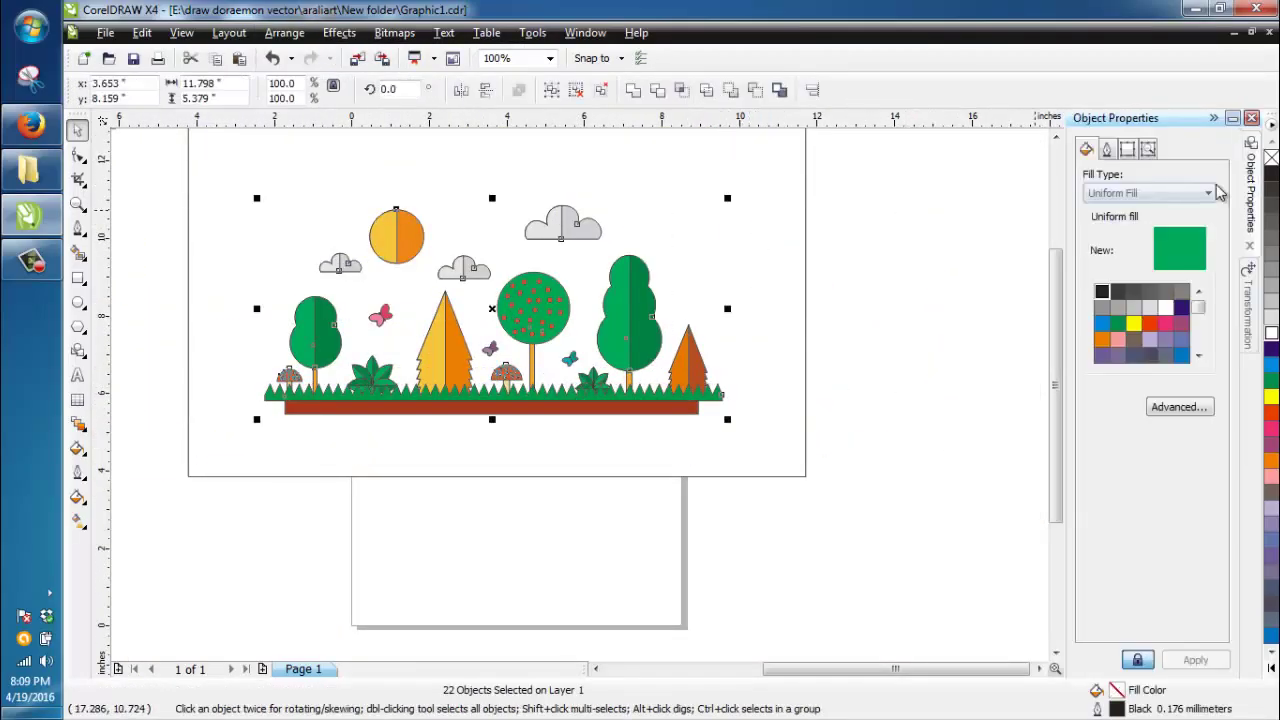
left_click(1110, 148)
left_click(1204, 176)
left_click(1130, 191)
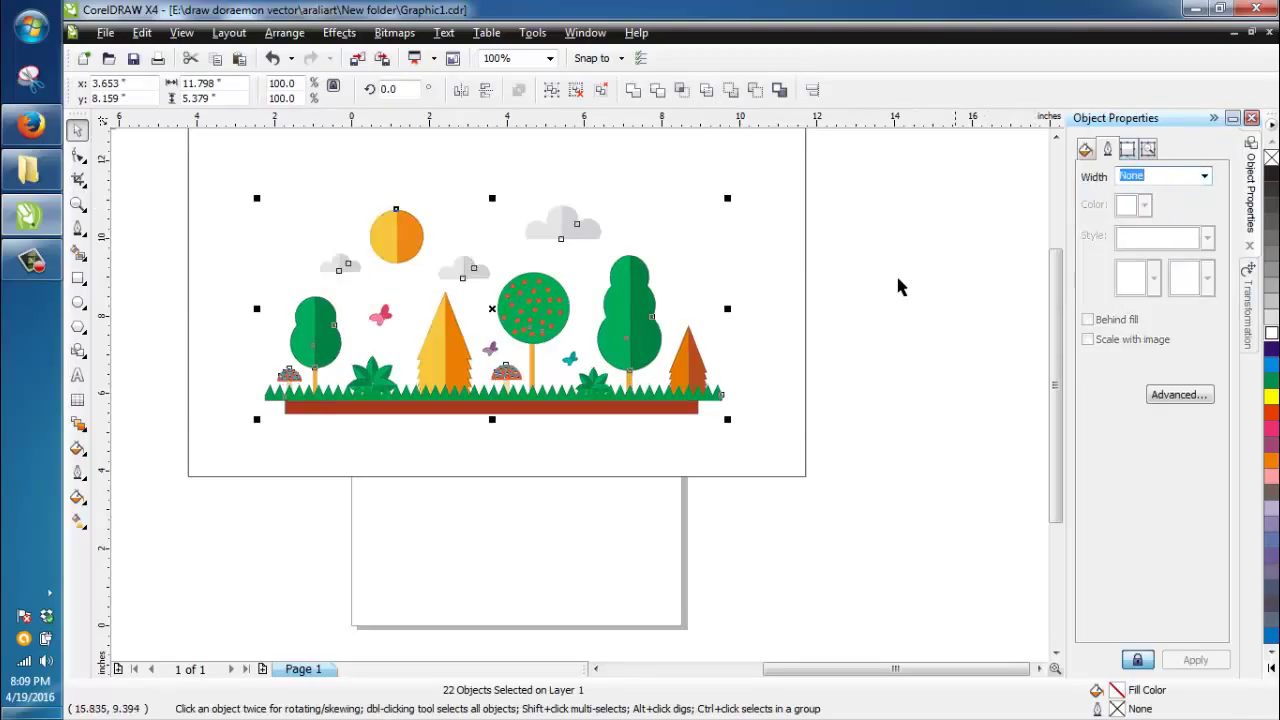
left_click(626, 321)
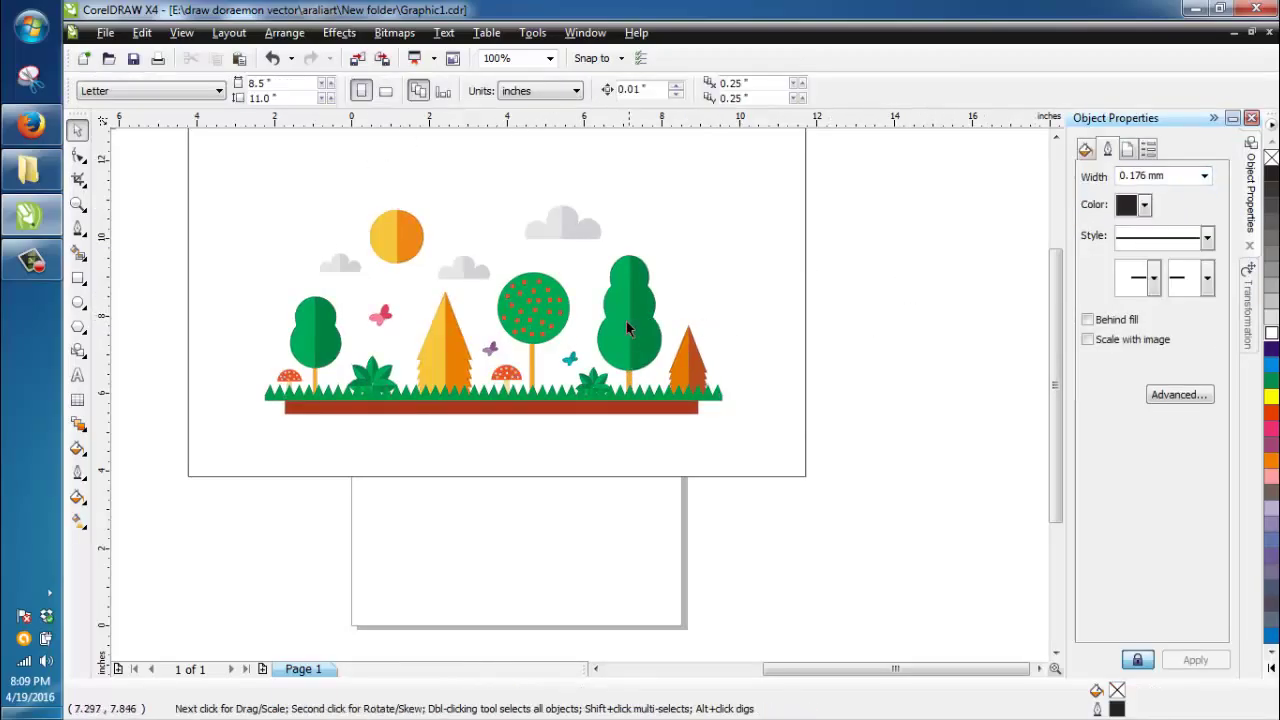
left_click_drag(216, 537, 772, 177)
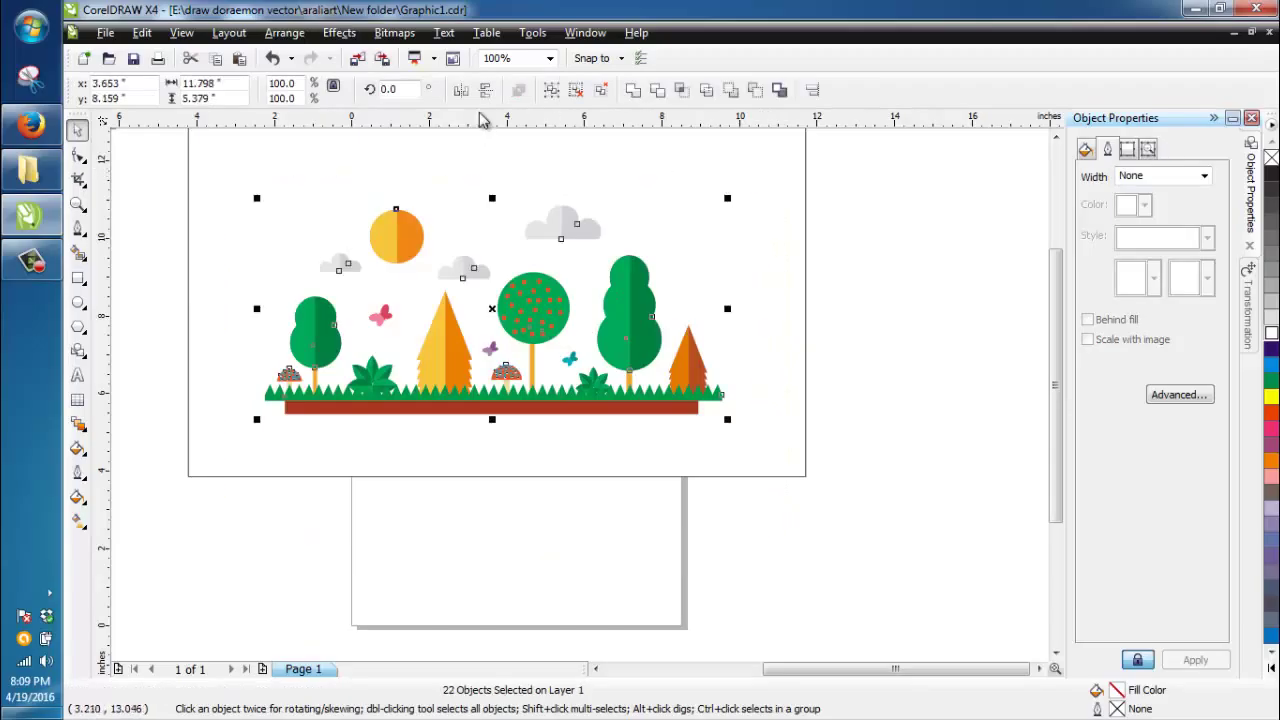
left_click(543, 89)
Apply a radial fountain fill to the background rectangle behind the landscape
left_click(189, 226)
scroll(570, 276, "down", 1)
scroll(580, 396, "up", 1)
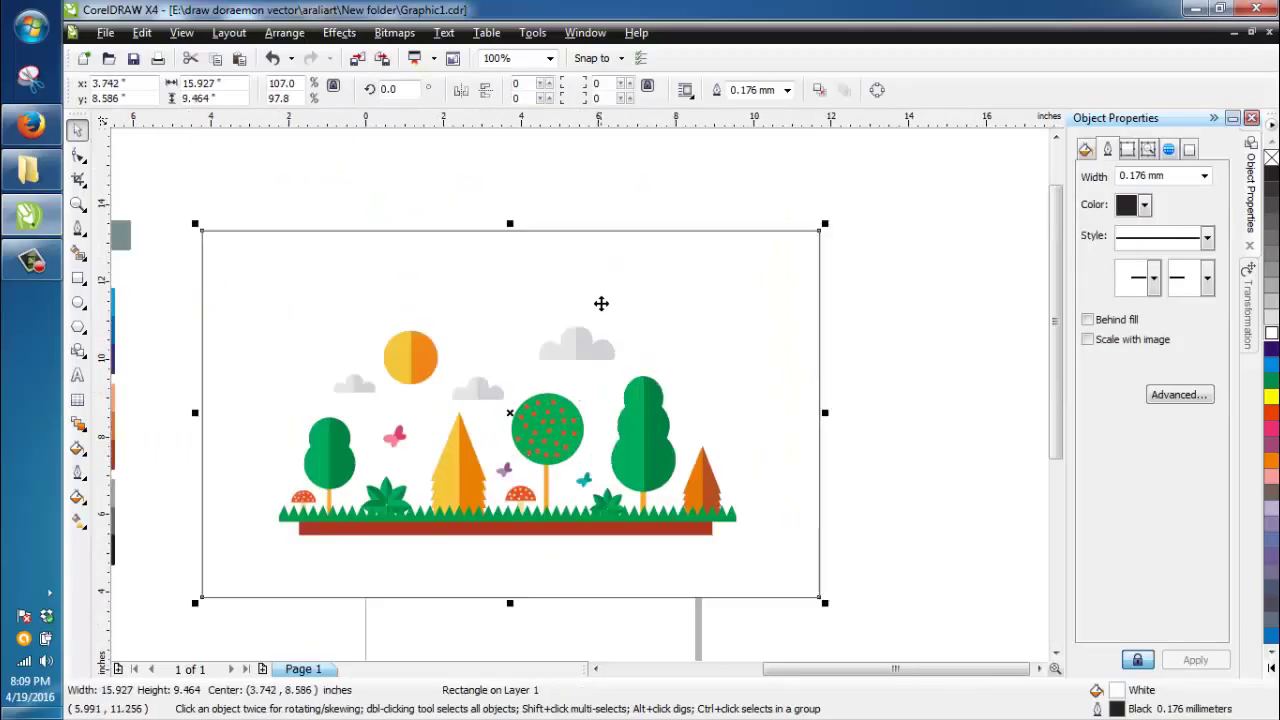
left_click(1086, 149)
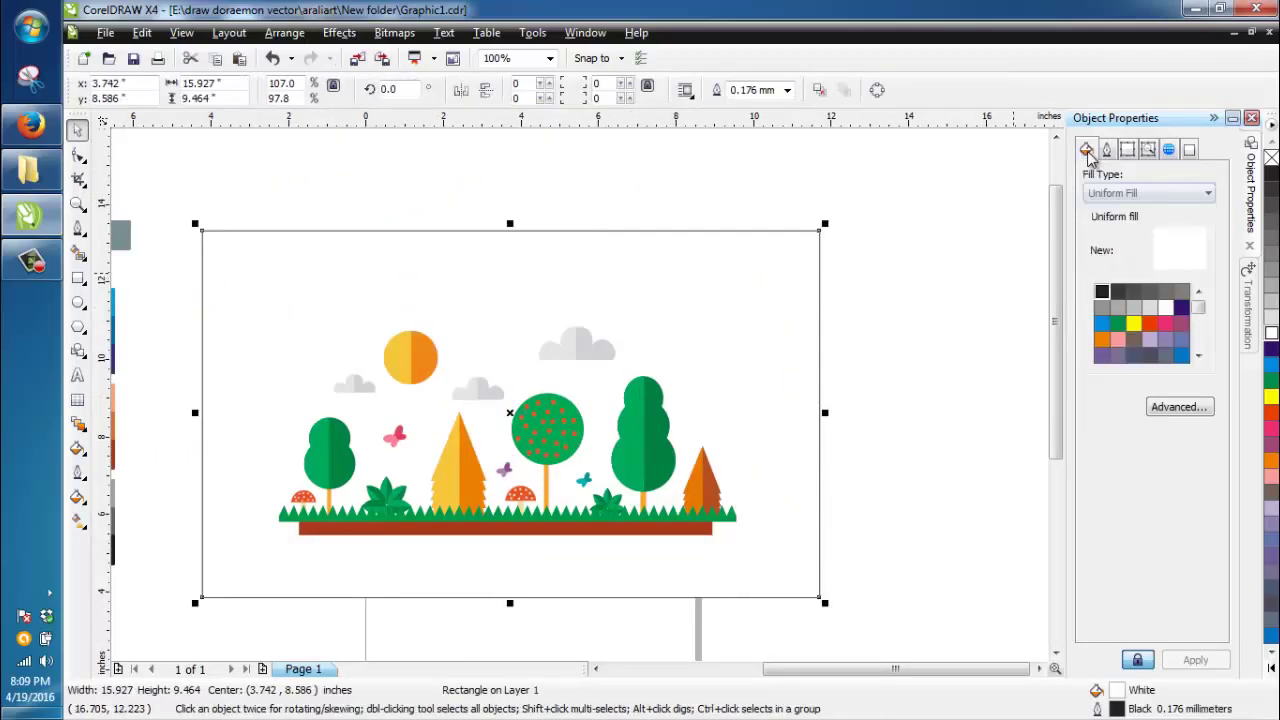
left_click(1114, 193)
left_click(1112, 218)
left_click(1125, 239)
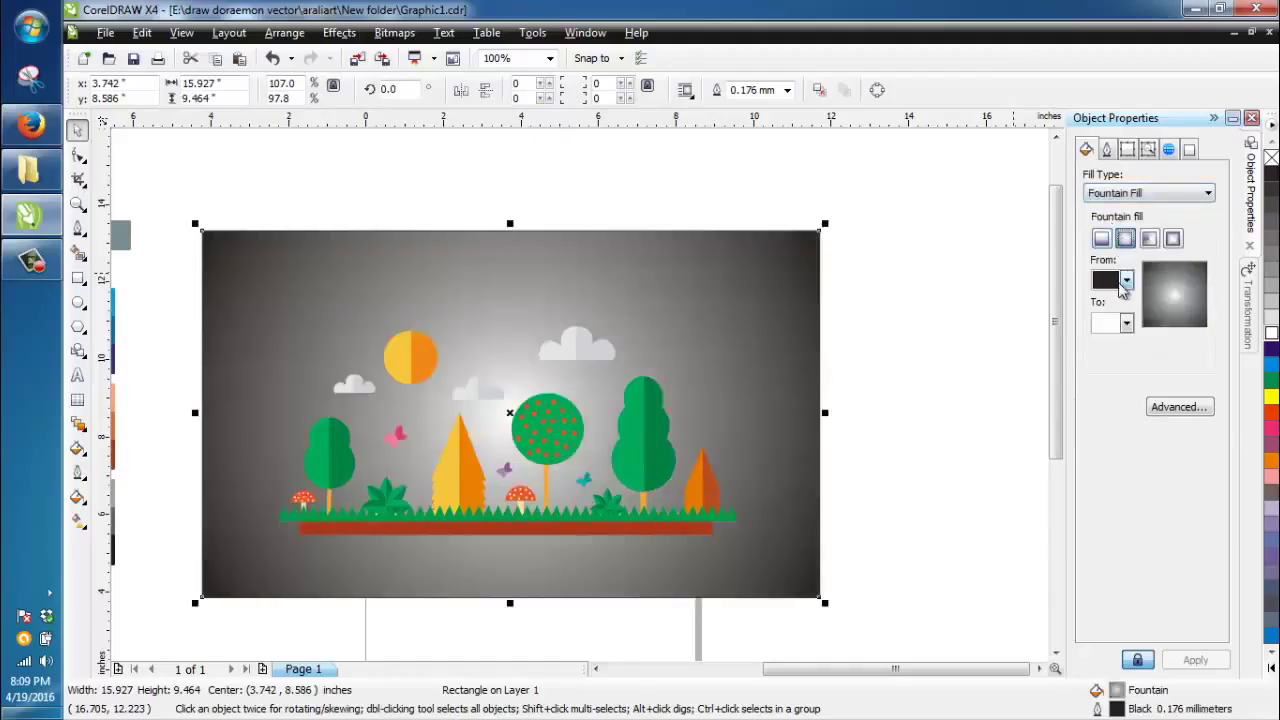
Set the background gradient's From color to light blue and the rectangle's outline width to None
left_click(1126, 281)
left_click(1106, 368)
left_click(1040, 392)
left_click(745, 303)
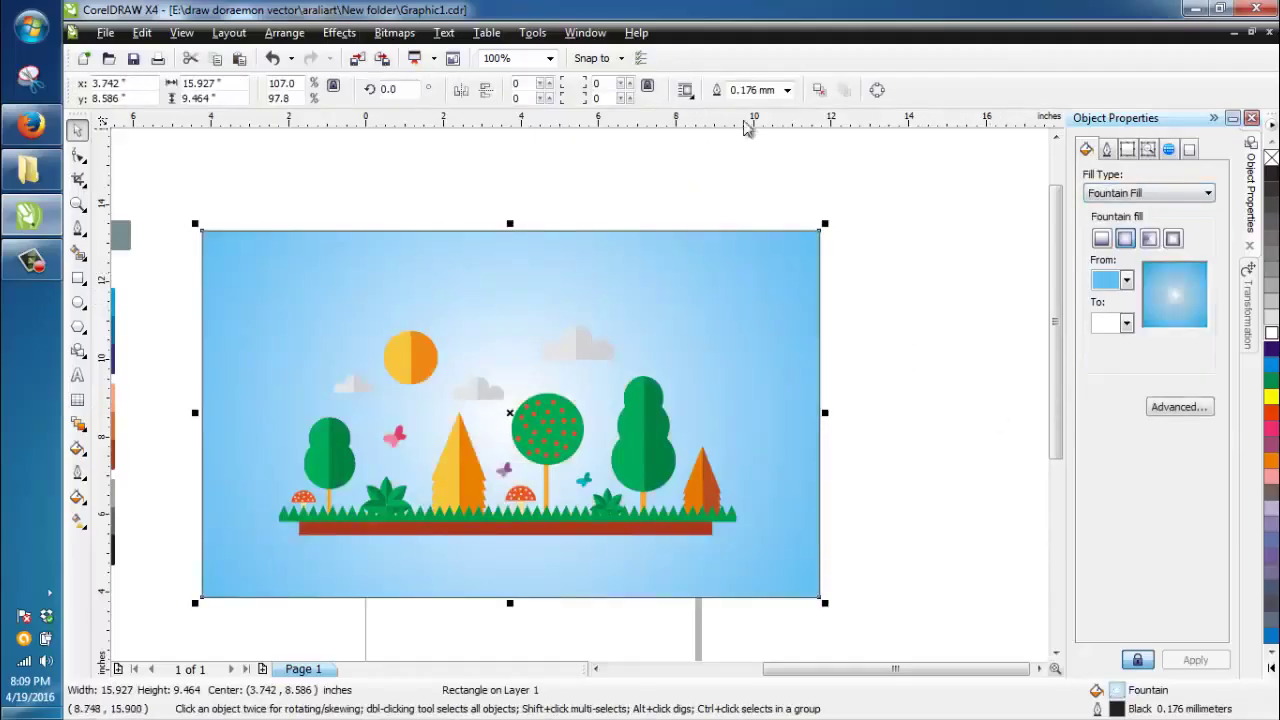
left_click(787, 90)
left_click(740, 103)
Try a pale green From color for the background gradient and replace it with a light blue
left_click(1126, 283)
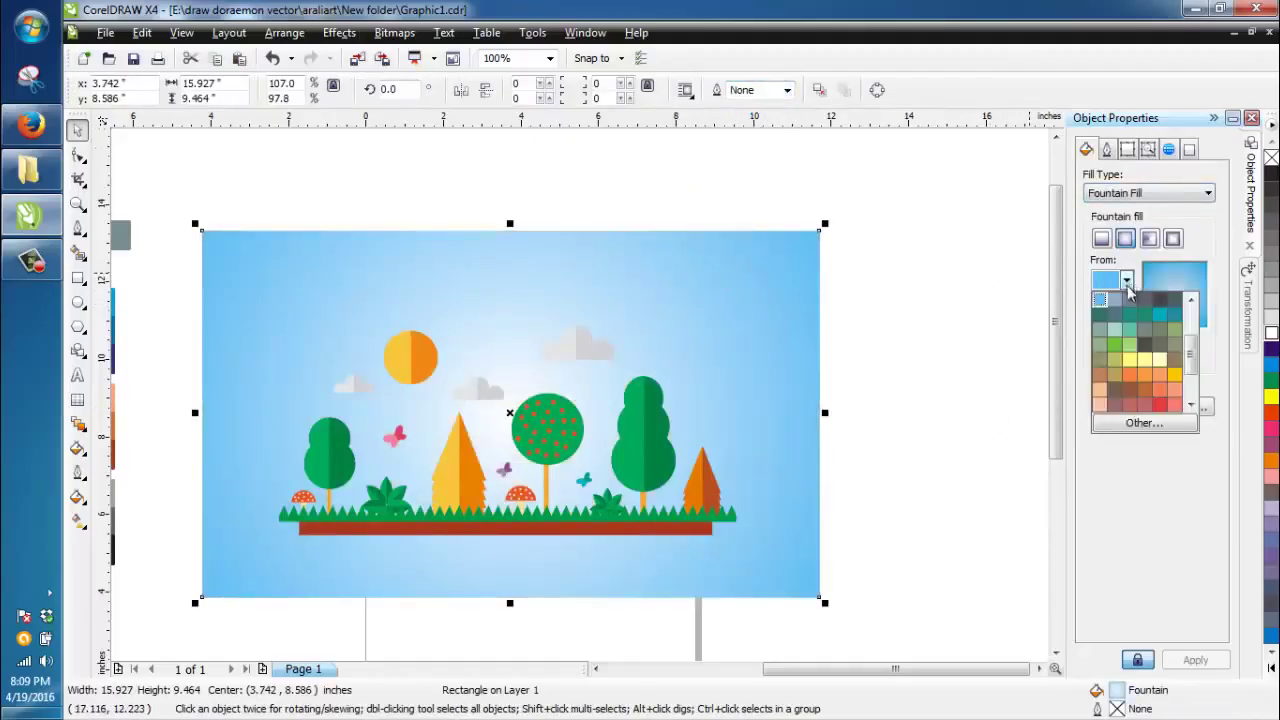
left_click(1112, 337)
left_click(1127, 282)
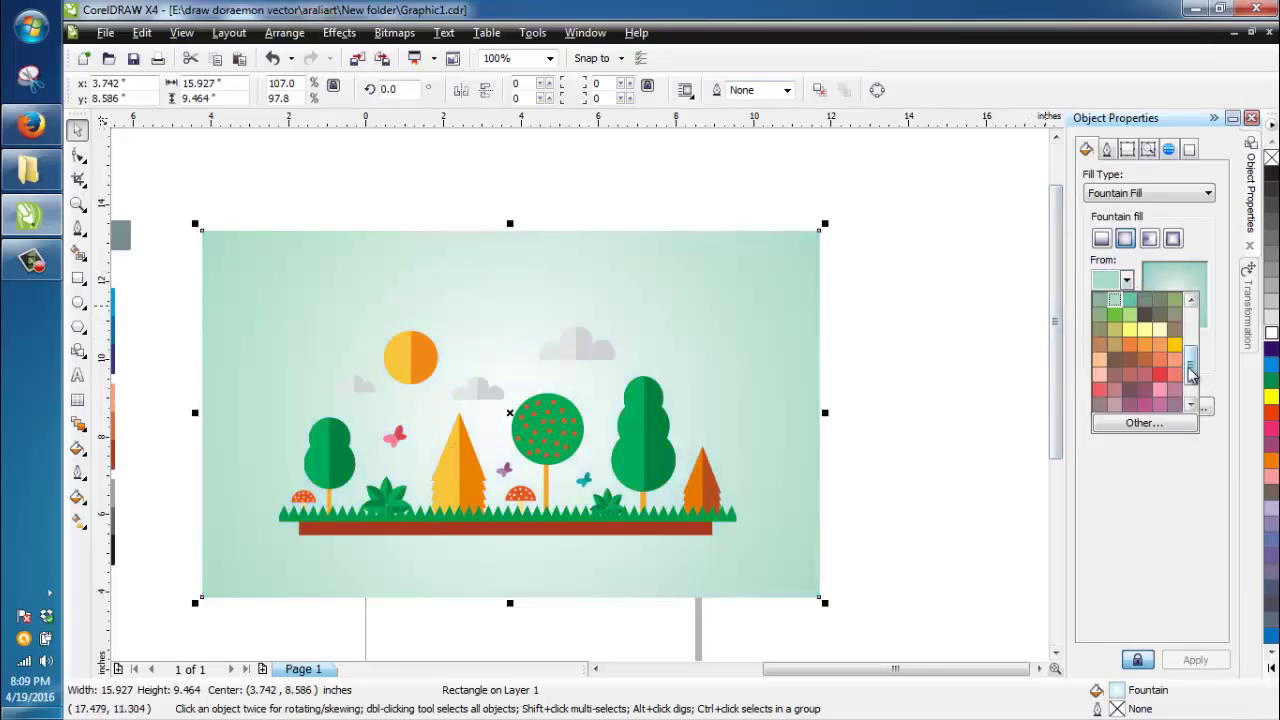
left_click(1190, 374)
left_click(1110, 320)
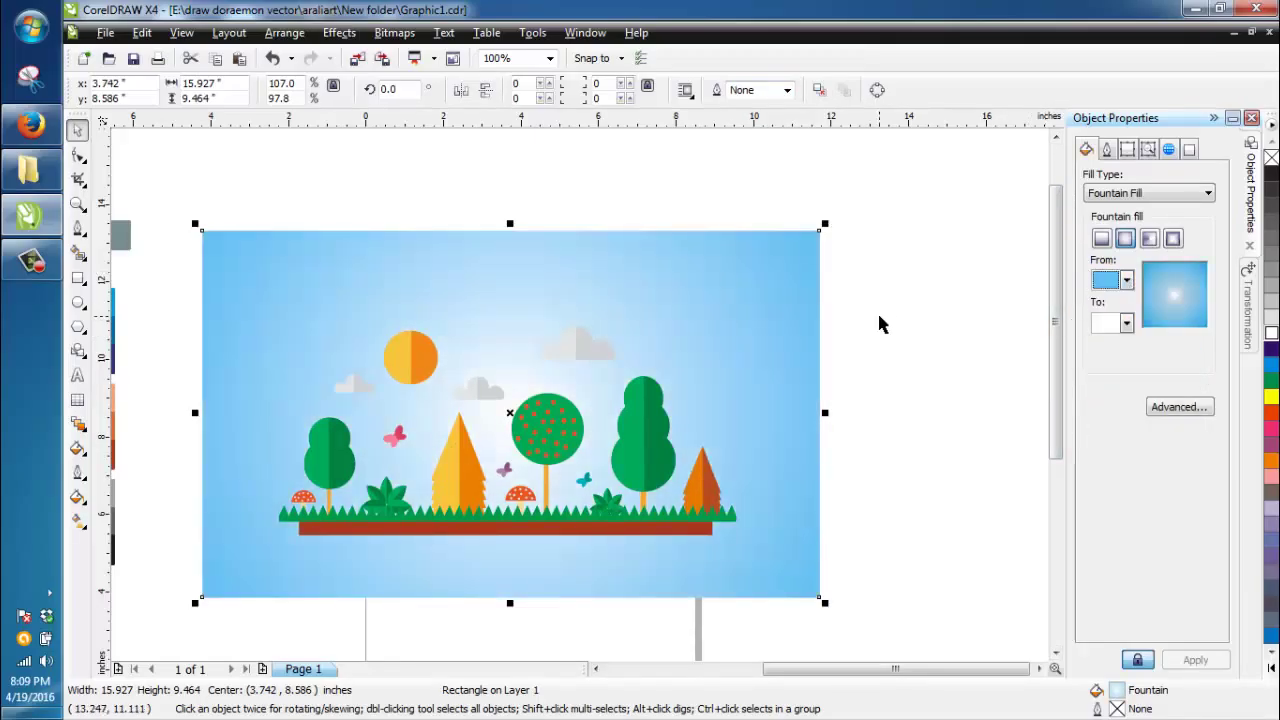
left_click(697, 195)
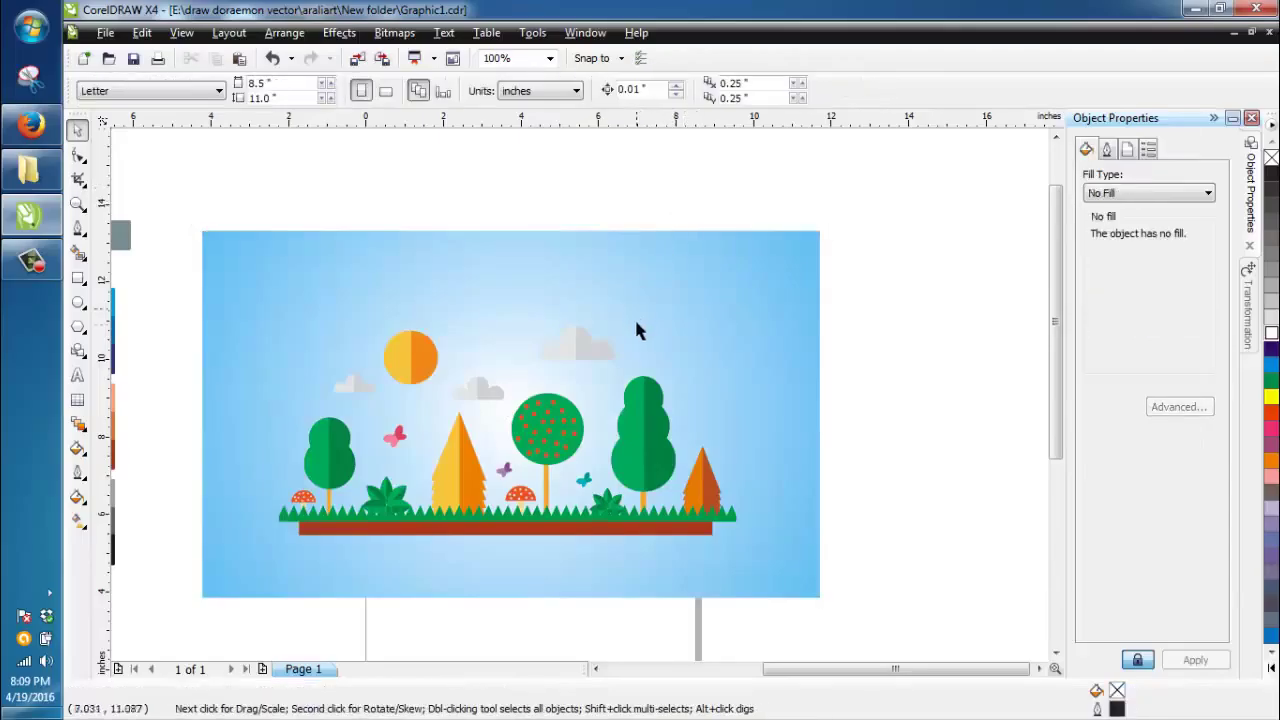
Set the mid-point of the background's radial fountain fill to 25 and deselect the rectangle
left_click(650, 328)
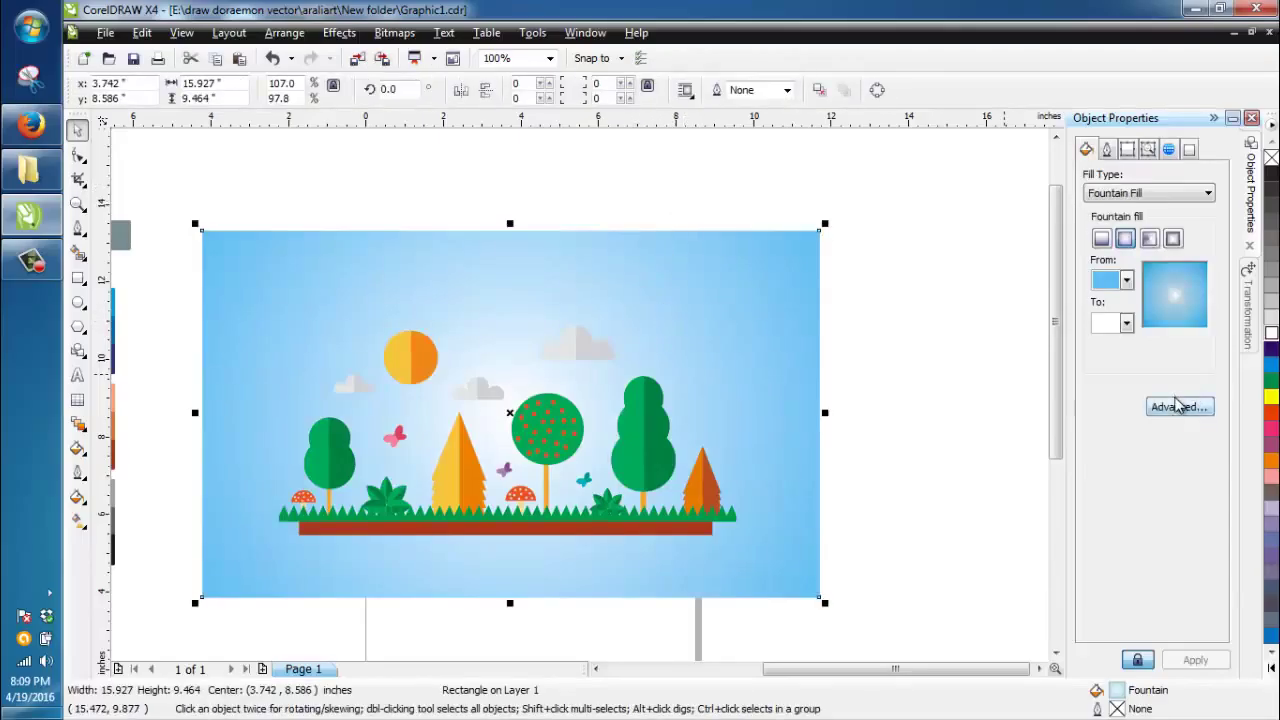
left_click(1178, 406)
mouse_move(580, 441)
left_mouse_down()
mouse_move(606, 443)
mouse_move(556, 444)
mouse_move(573, 444)
left_mouse_up()
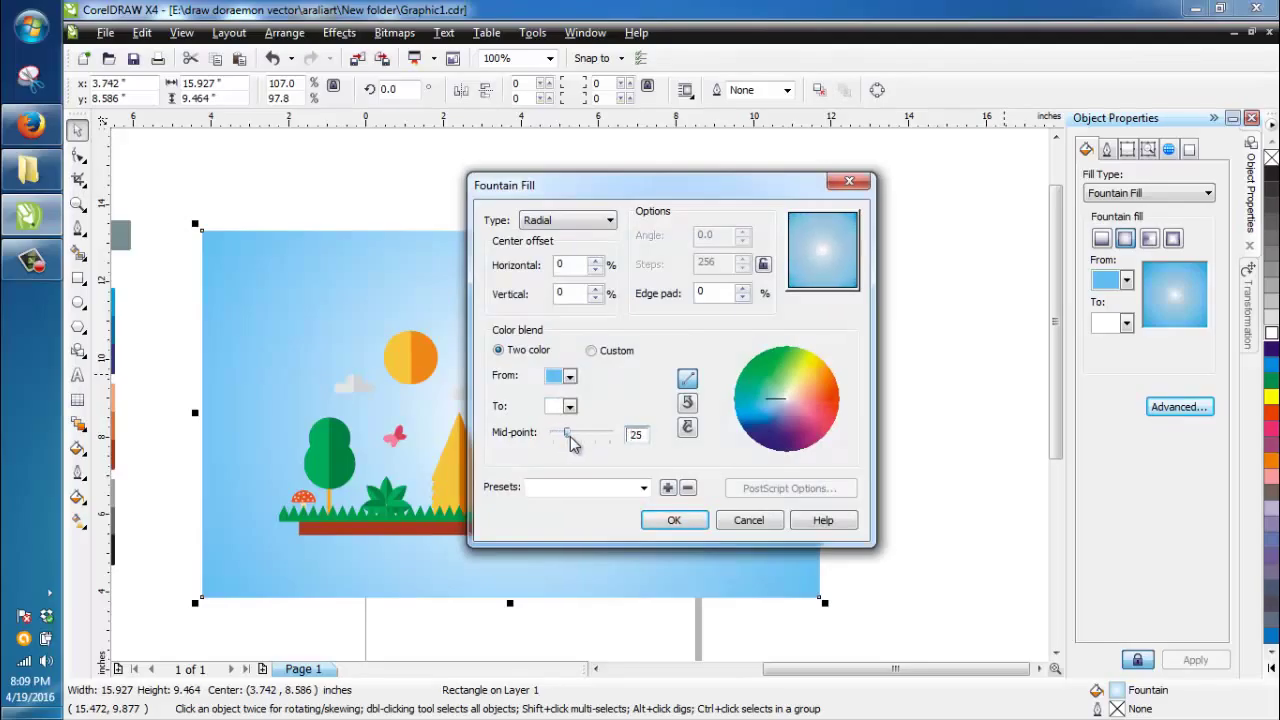
left_click(674, 520)
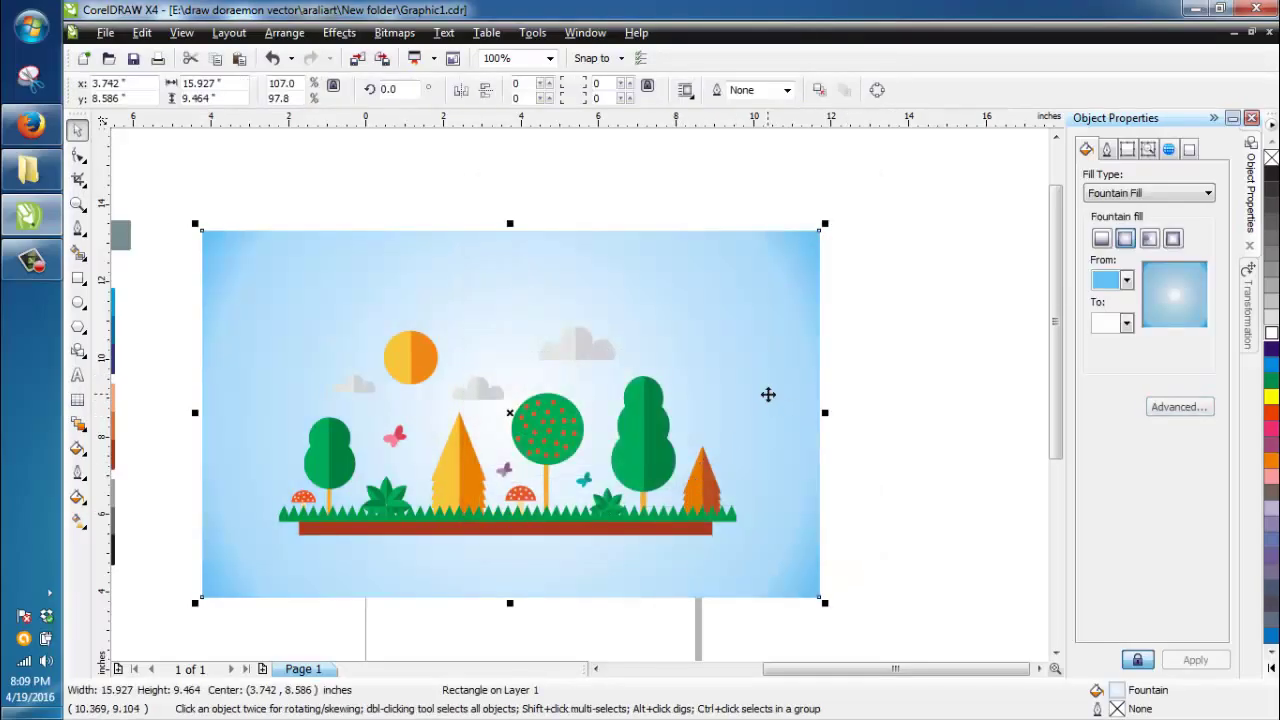
key("Escape")
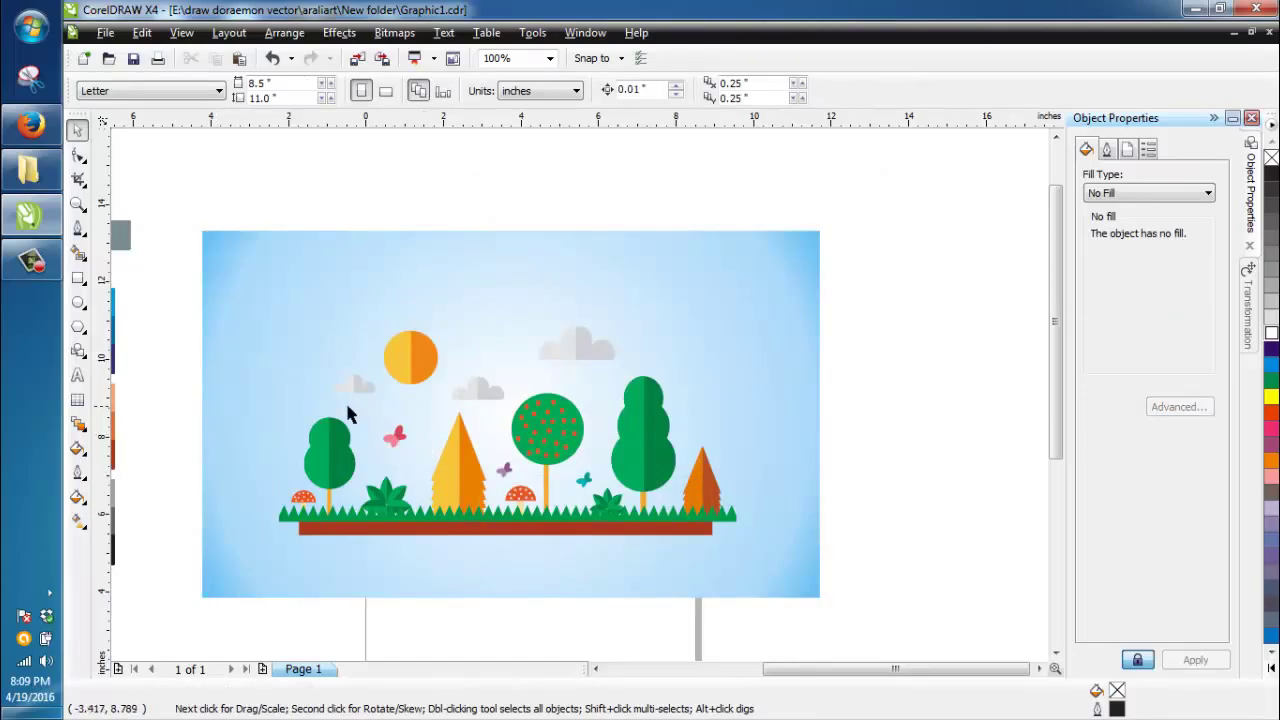
scroll(349, 417, "up", 2)
left_click_drag(546, 389, 851, 368)
key("ctrl+z")
scroll(563, 395, "down", 2)
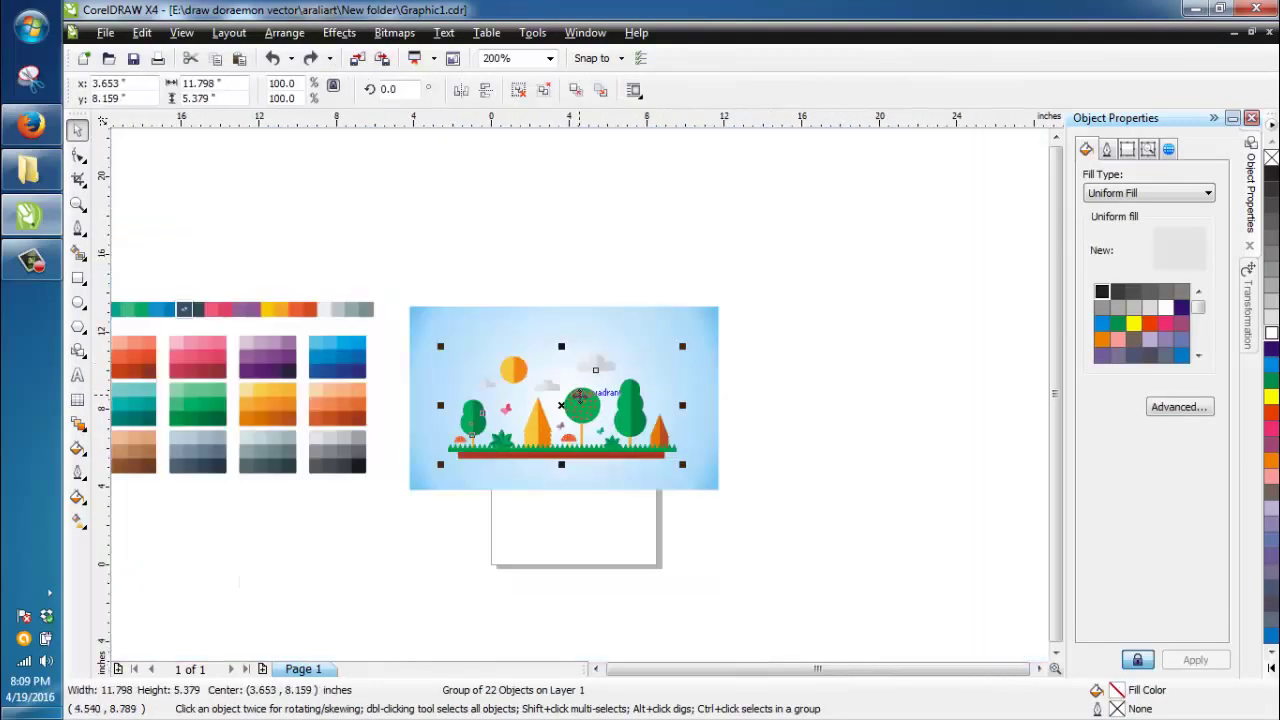
left_click(404, 525)
Add the artistic text SUMMERTIME on the blank page area below the blue background
scroll(404, 525, "up", 2)
left_click(77, 375)
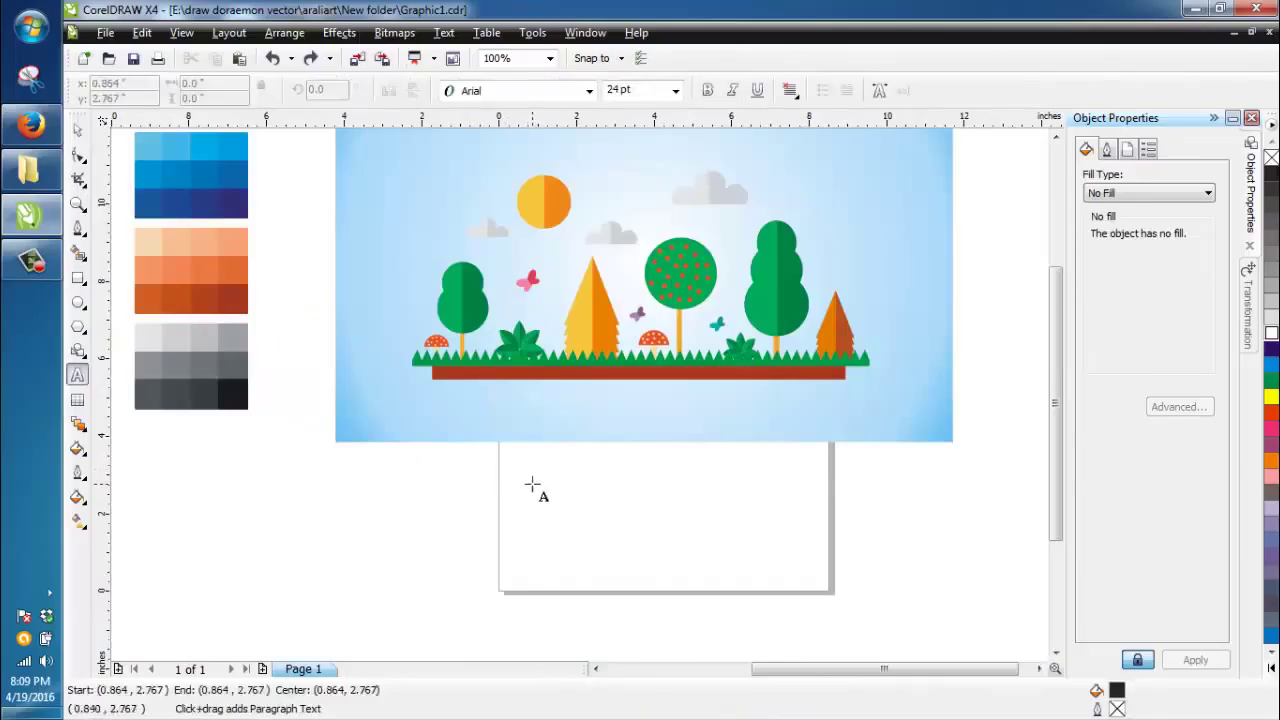
left_click(531, 484)
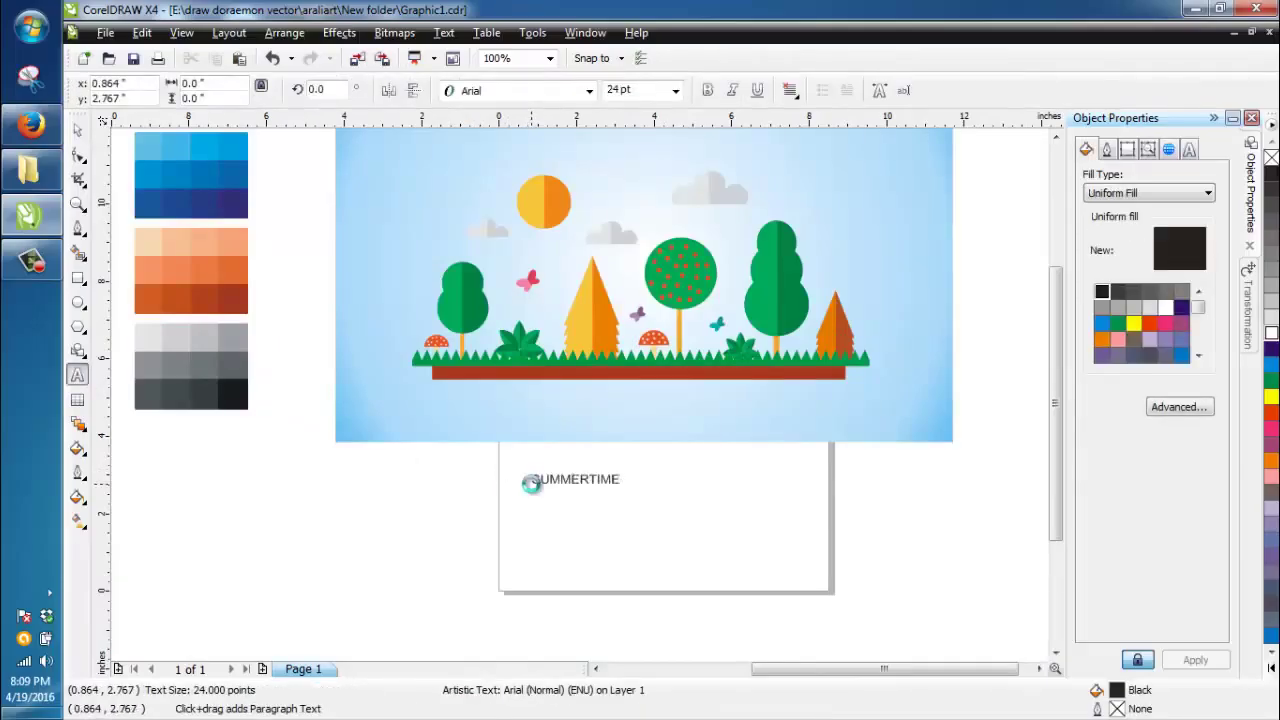
left_click(77, 130)
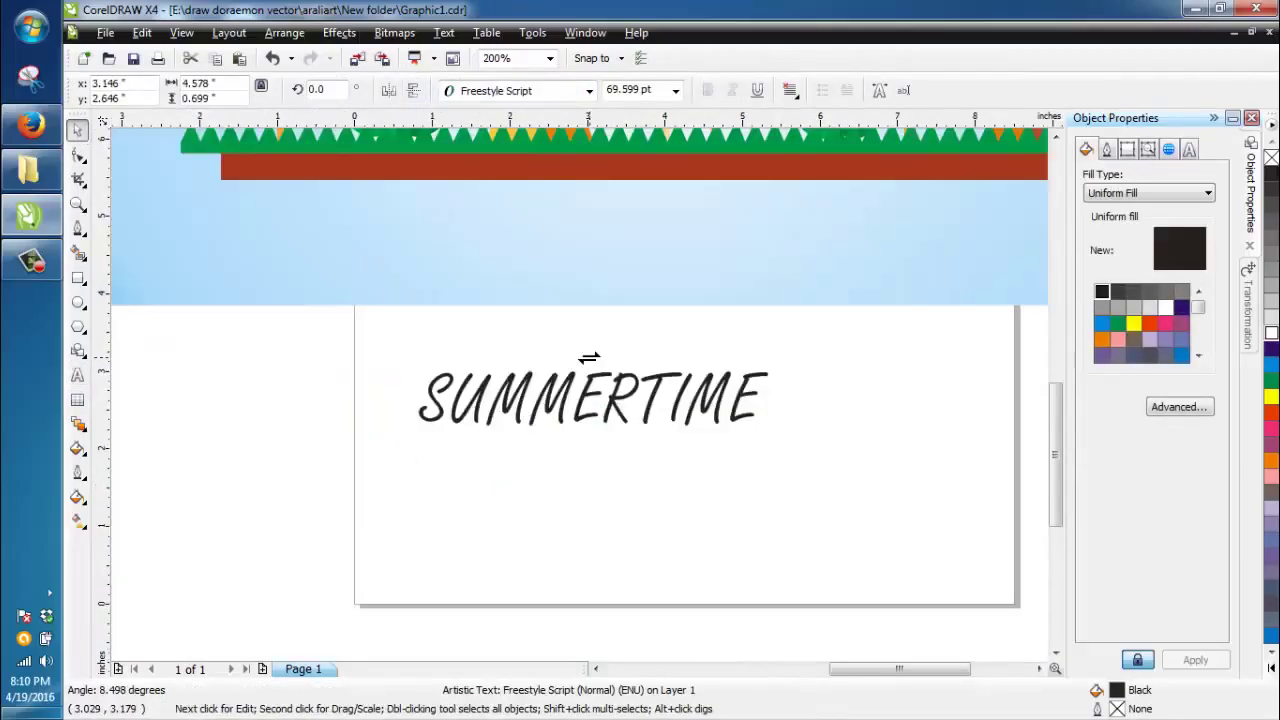
Move the SUMMERTIME text up onto the light blue background, below the brown ground strip
left_click_drag(589, 357, 628, 316)
scroll(620, 354, "down", 2)
left_click(604, 466)
scroll(586, 410, "up", 1)
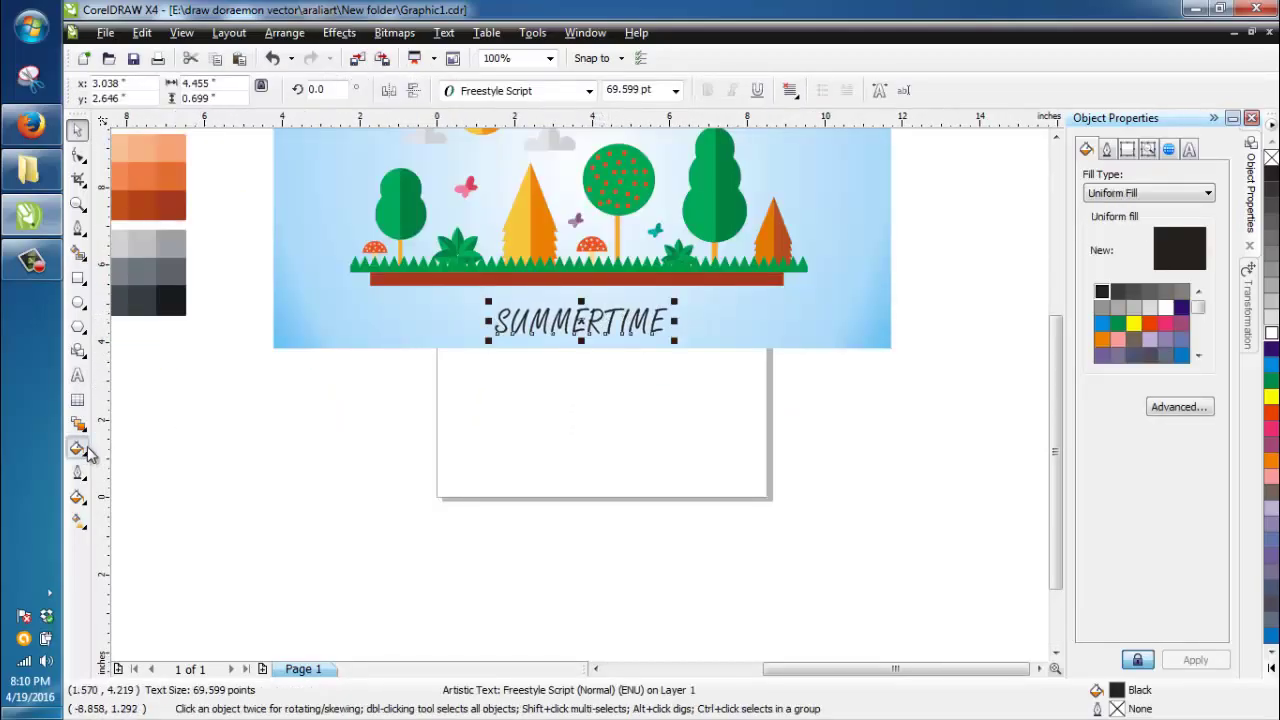
Sample the dark indigo R:16 G:38 B:111 from the color palette swatches and fill the SUMMERTIME text with it
left_click(77, 449)
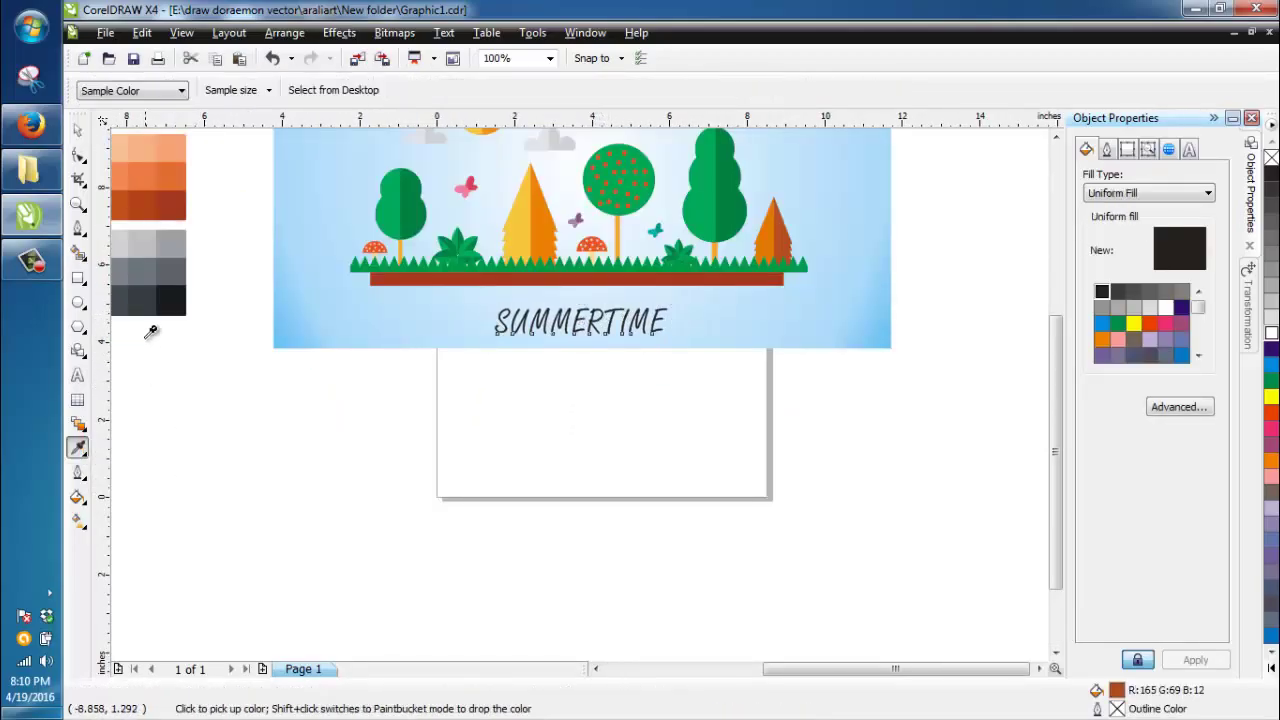
scroll(539, 360, "down", 1)
left_click(578, 312)
left_click(77, 449)
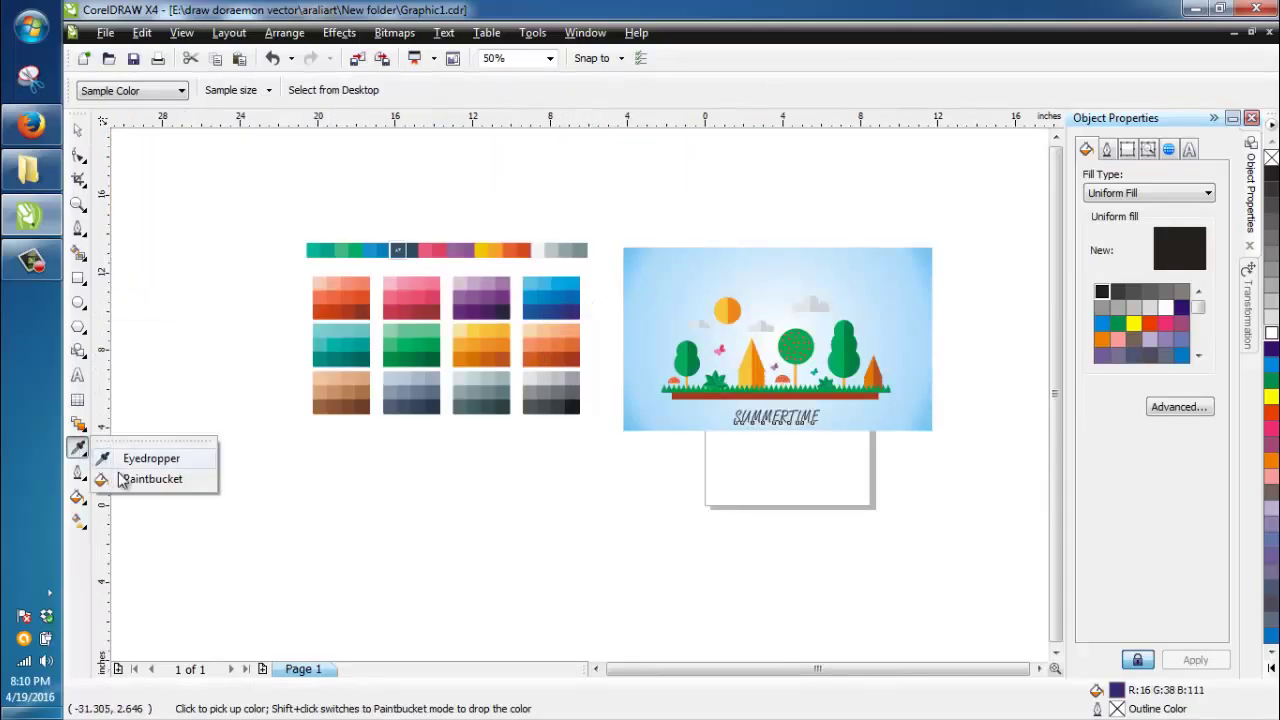
left_click(120, 476)
scroll(752, 422, "up", 5)
left_click(634, 364)
scroll(634, 364, "down", 4)
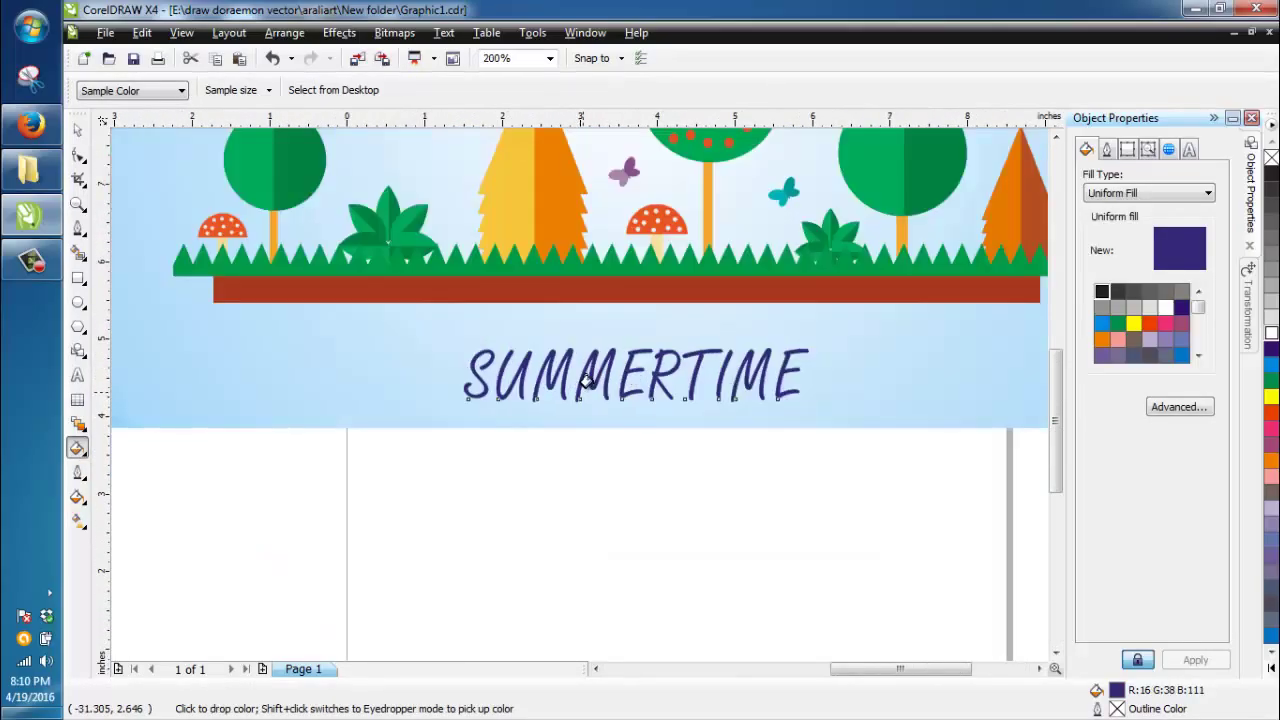
key("space")
Scale down the SUMMERTIME text and center it horizontally on the blue background rectangle
scroll(546, 396, "up", 1)
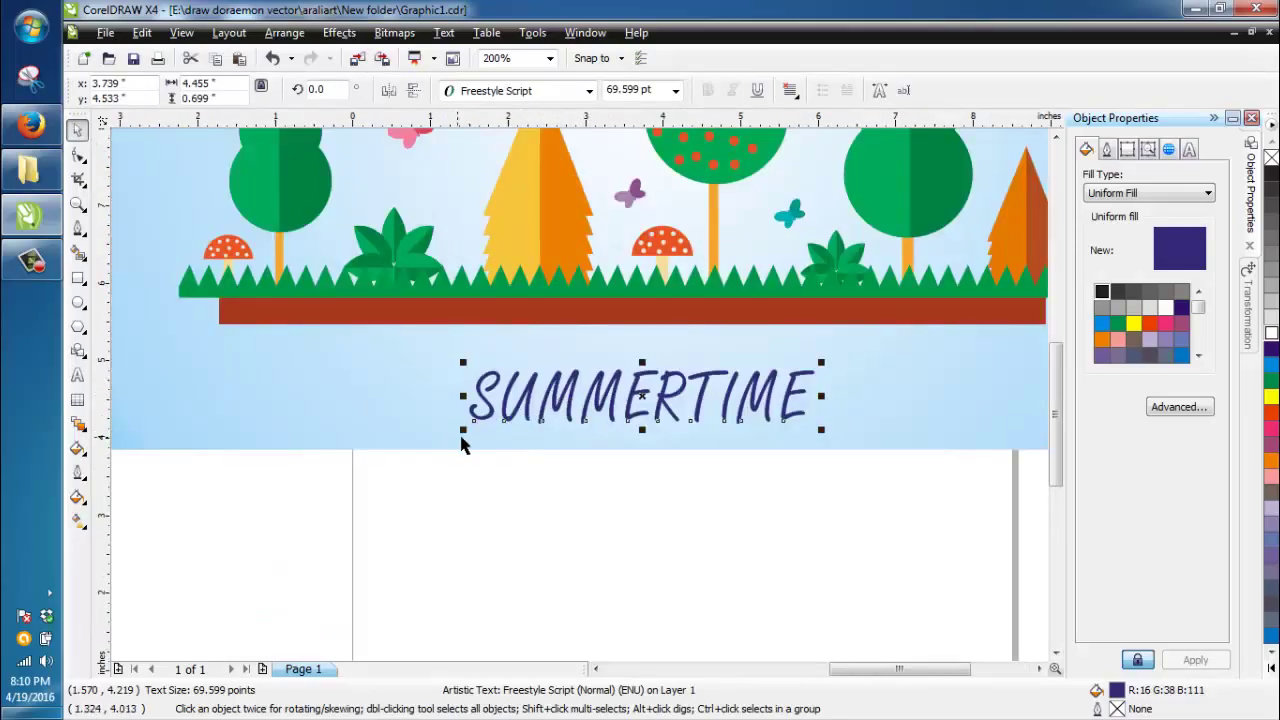
left_click_drag(463, 435, 533, 419)
left_click(454, 409, "shift")
key("c")
scroll(620, 543, "down", 2)
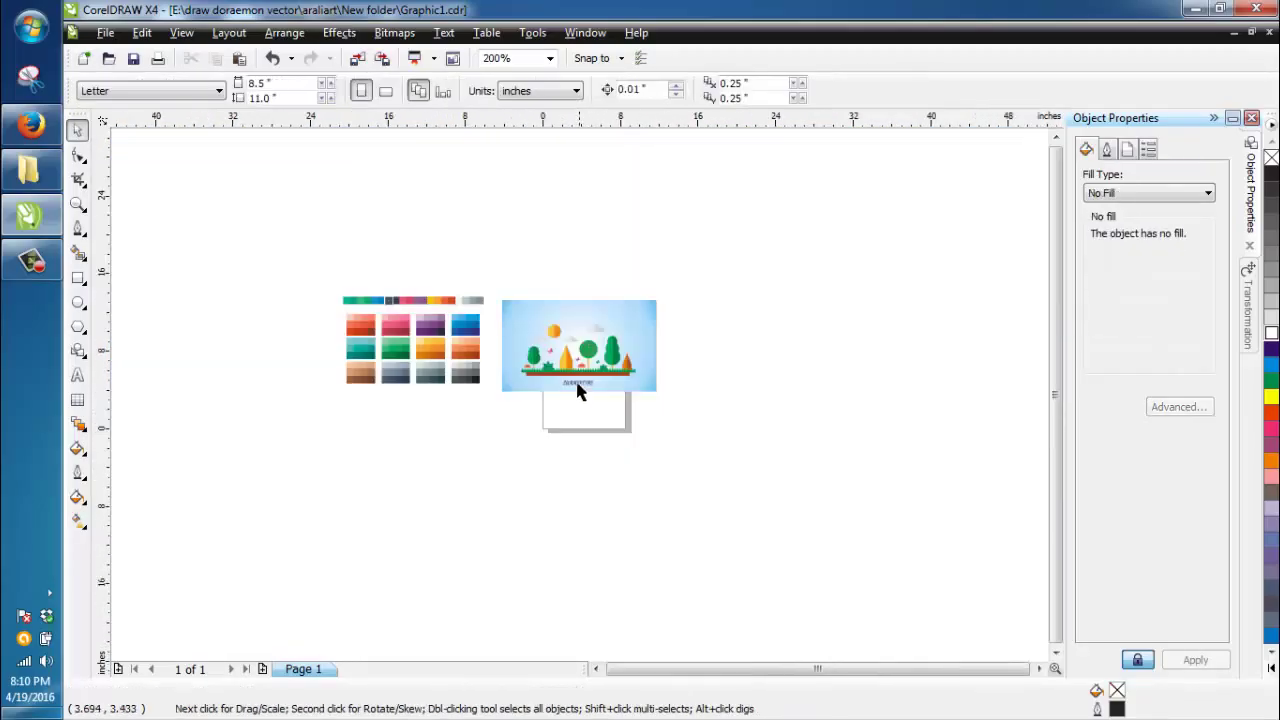
Group the whole landscape with its background and title, and export only this selection as a JPG named SUMMERTIME
left_click_drag(423, 274, 760, 514)
key("ctrl+g")
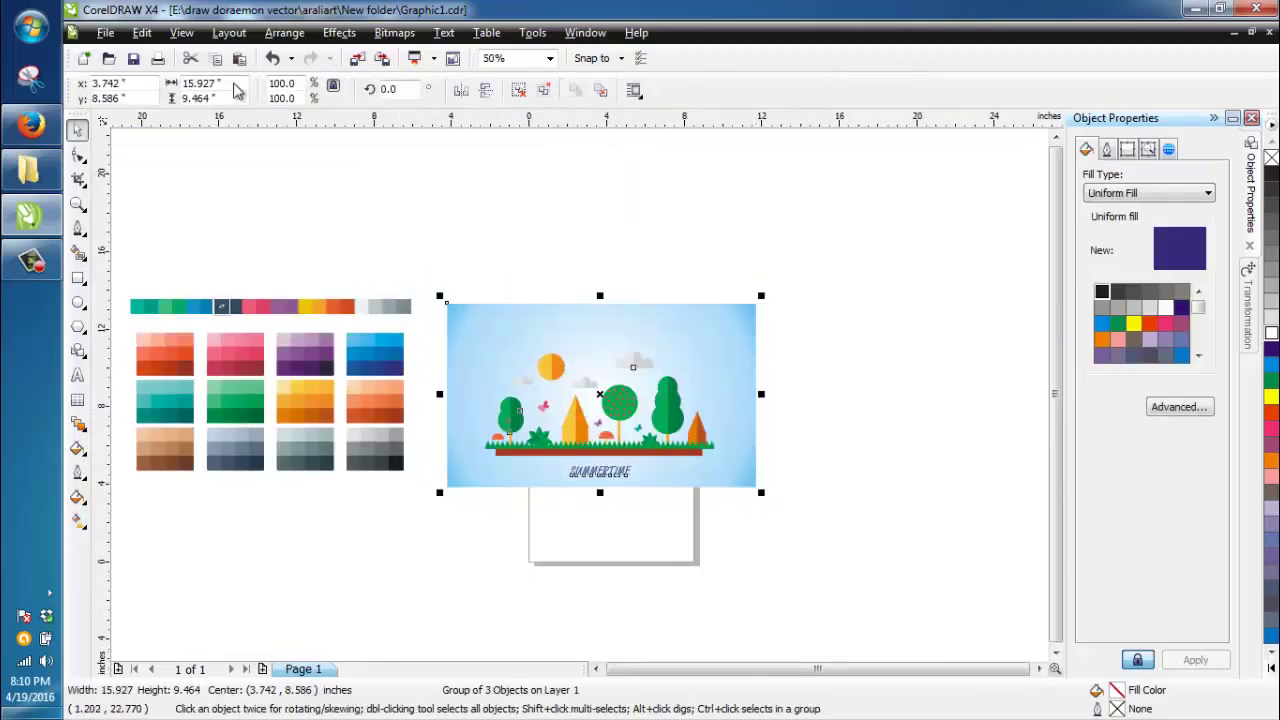
left_click(105, 32)
left_click(224, 292)
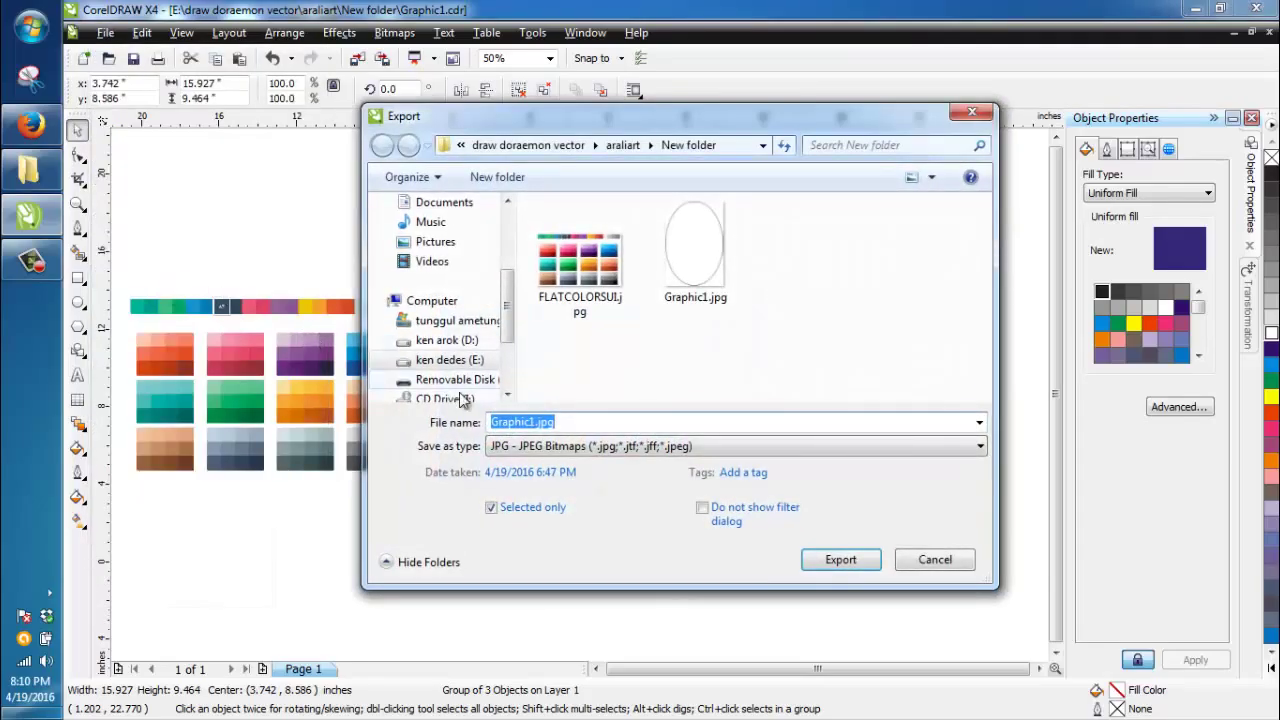
type("SUMMERTIME")
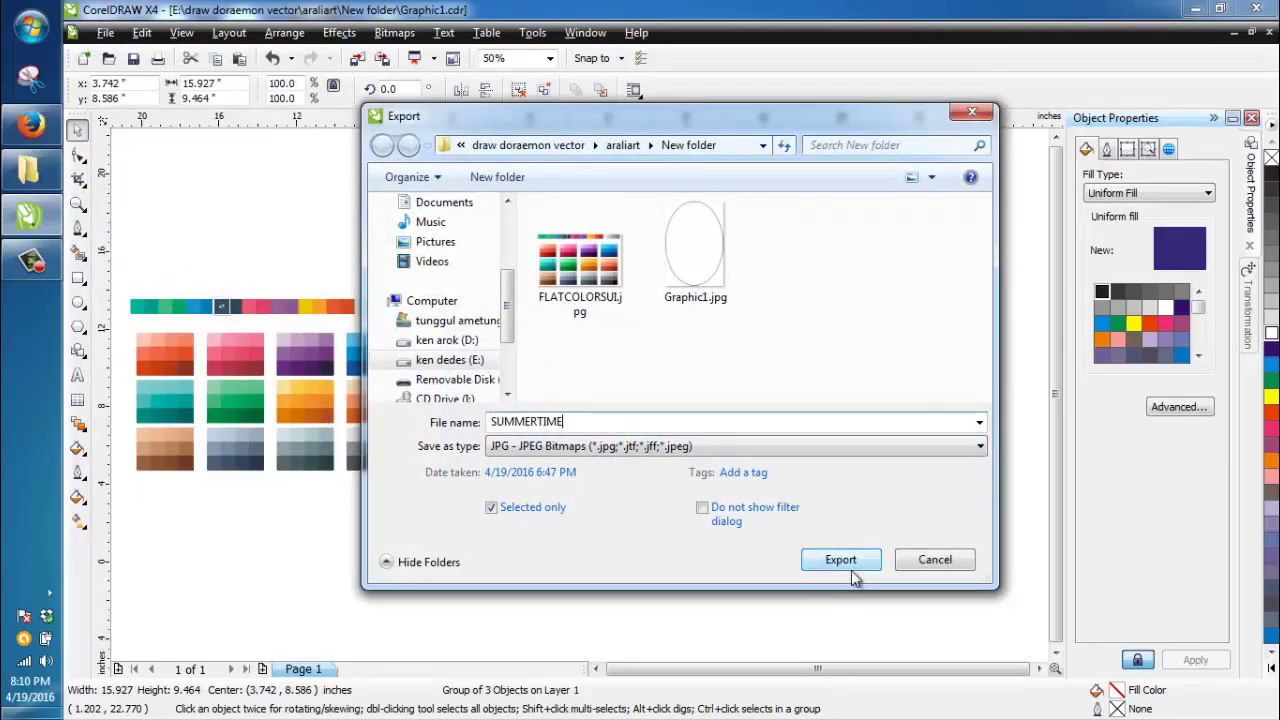
left_click(851, 568)
left_click(663, 497)
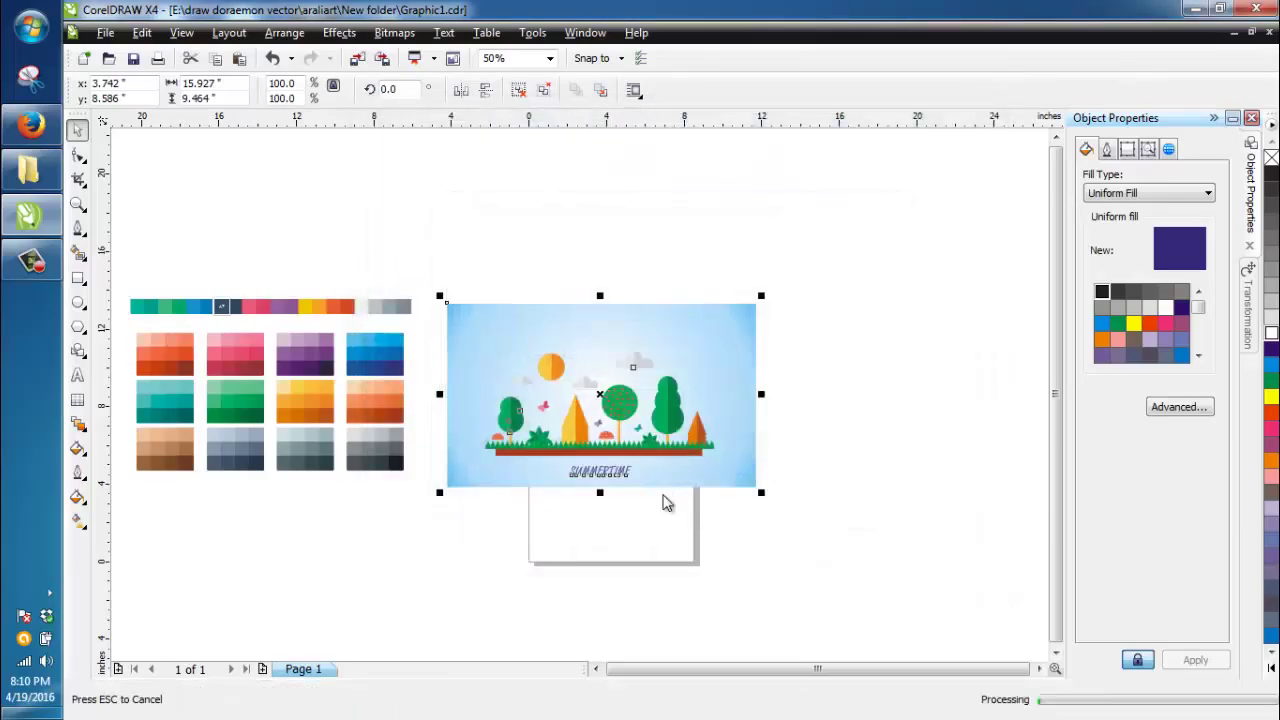
key("Return")
Switch to the Windows Explorer folder and open SUMMERTIME.jpg to examine the exported artwork
left_click(28, 170)
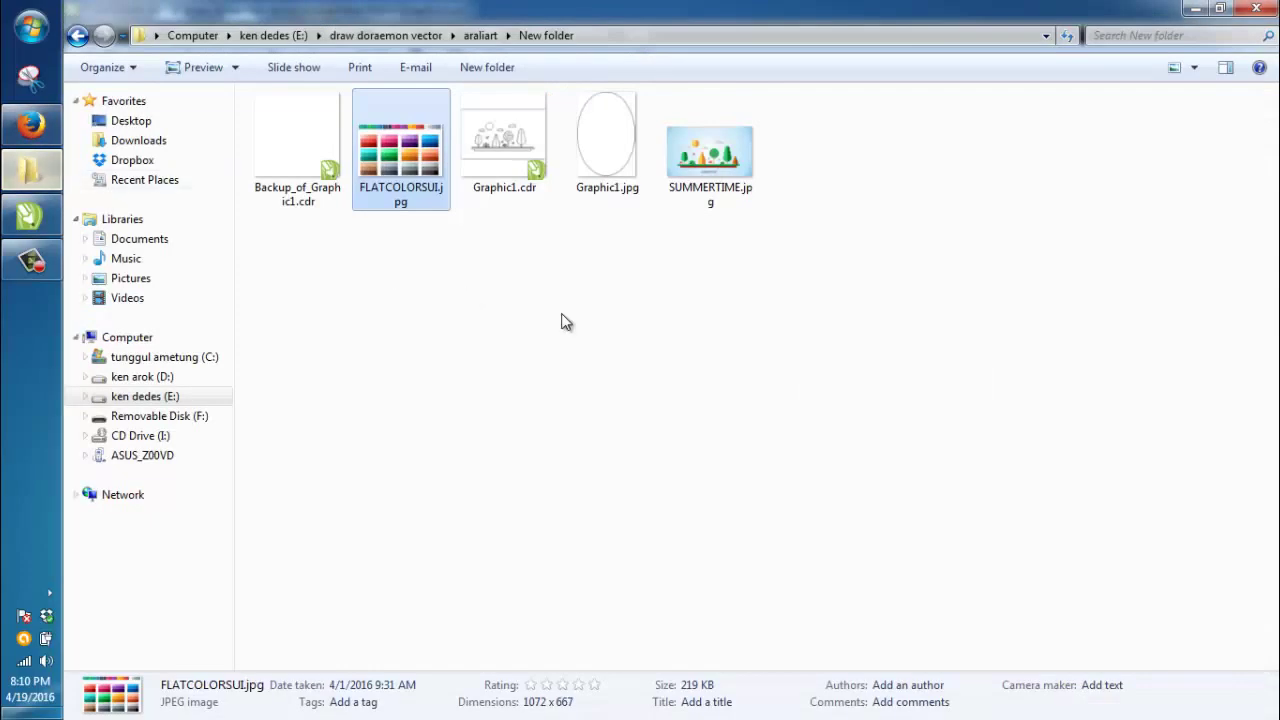
double_click(700, 172)
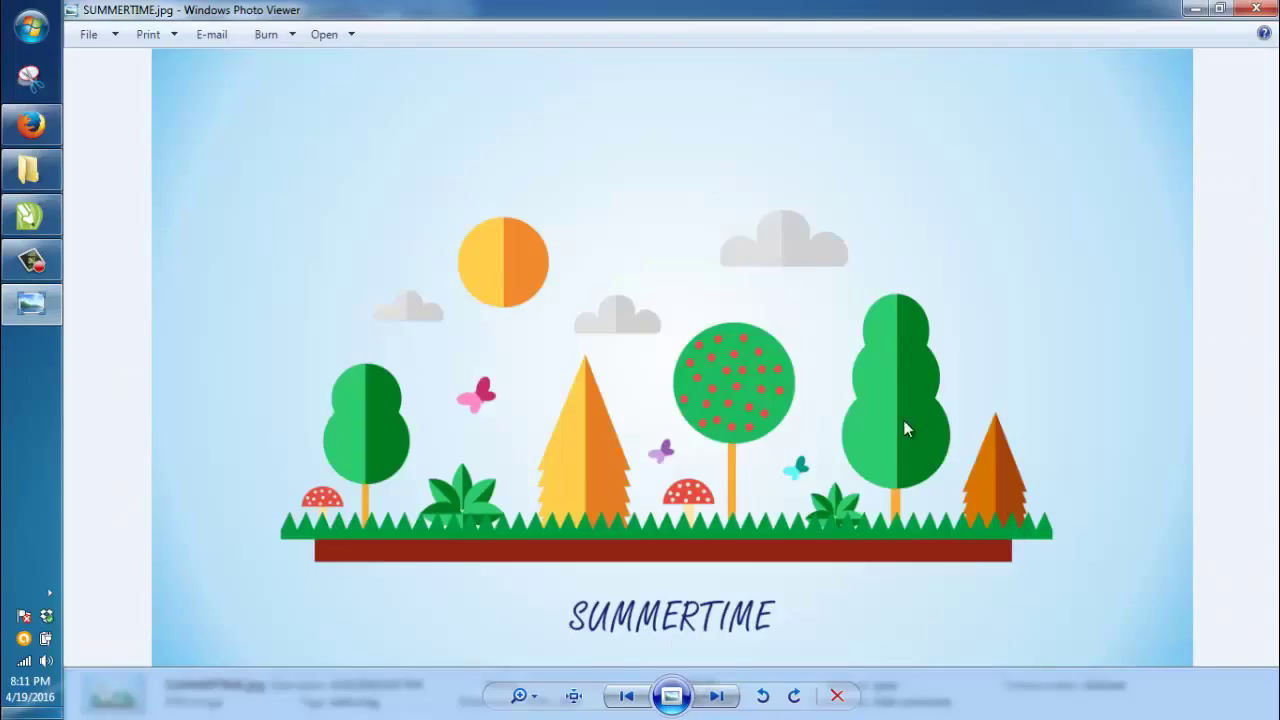